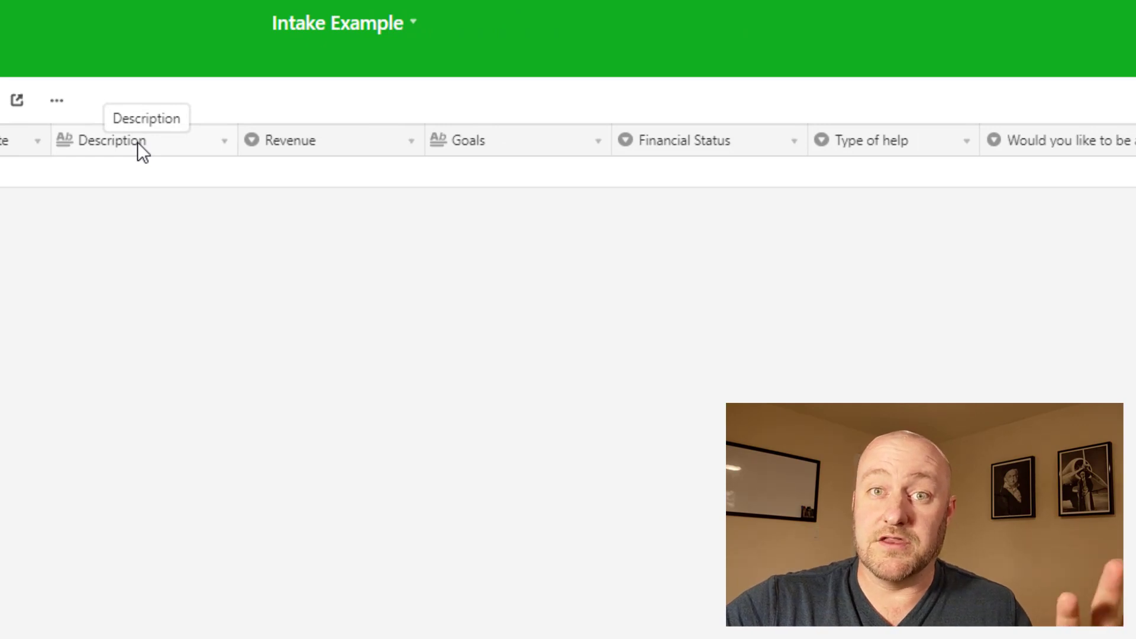
Step: Review the Revenue, Financial Status, Type of help and email-list opt-in field settings, closing each one
{"action": "double_click", "coordinate": [320, 145]}
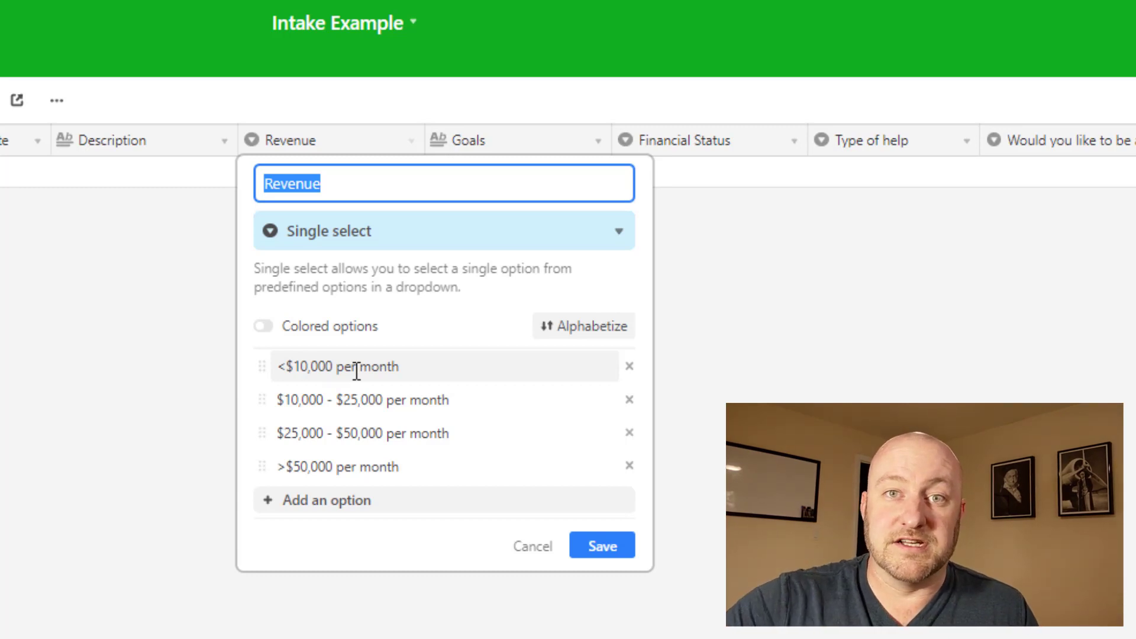
{"action": "left_click", "coordinate": [918, 274]}
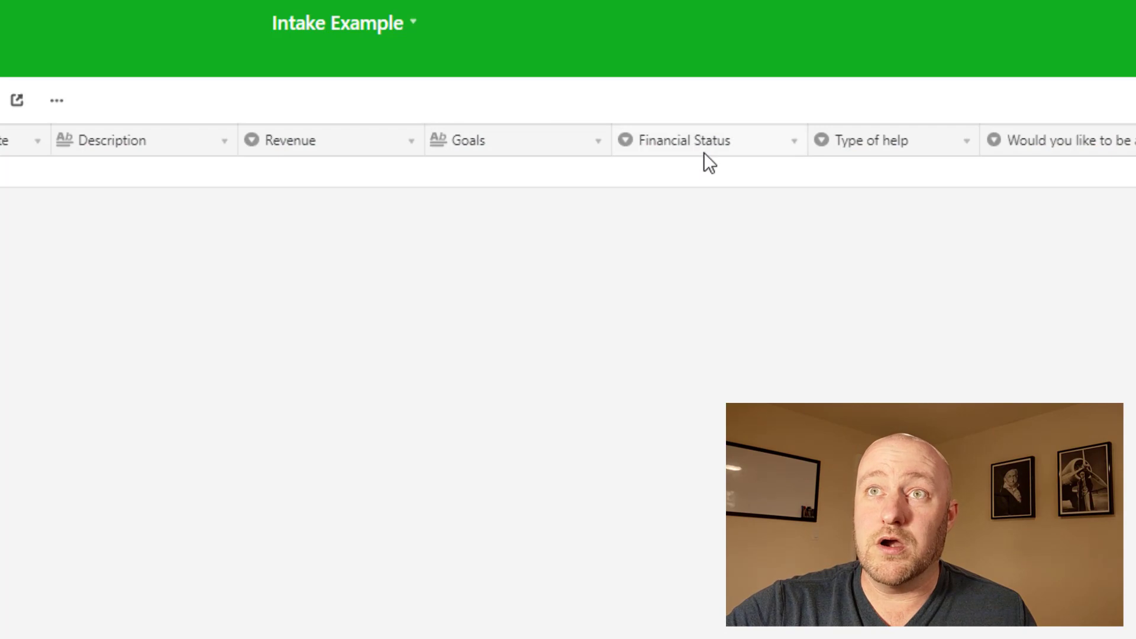
{"action": "double_click", "coordinate": [704, 146]}
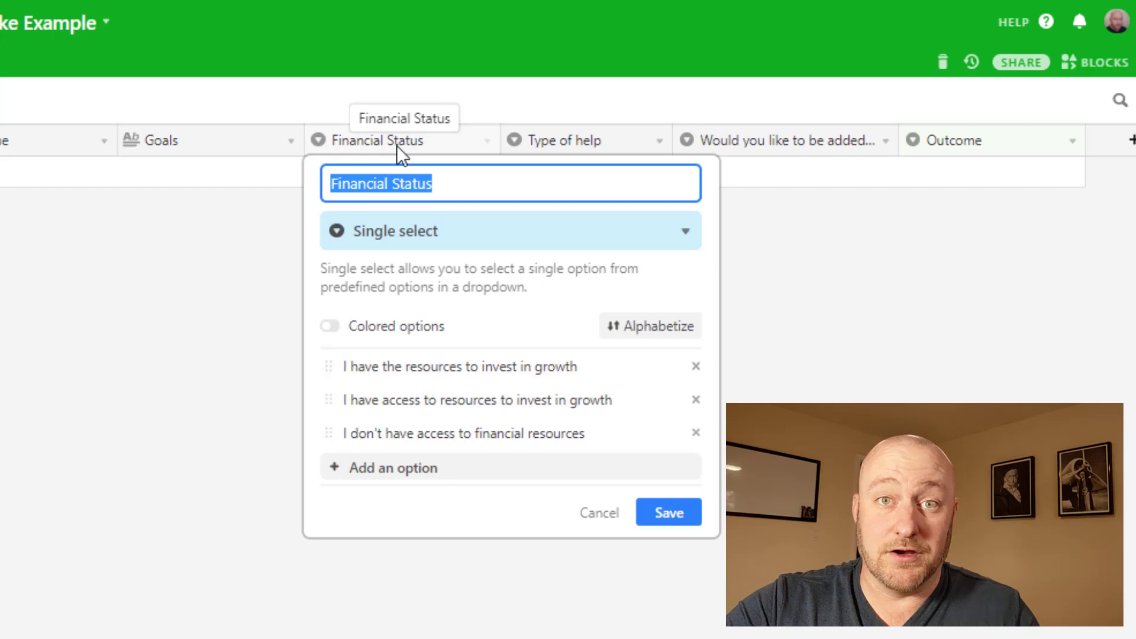
{"action": "left_click", "coordinate": [843, 305]}
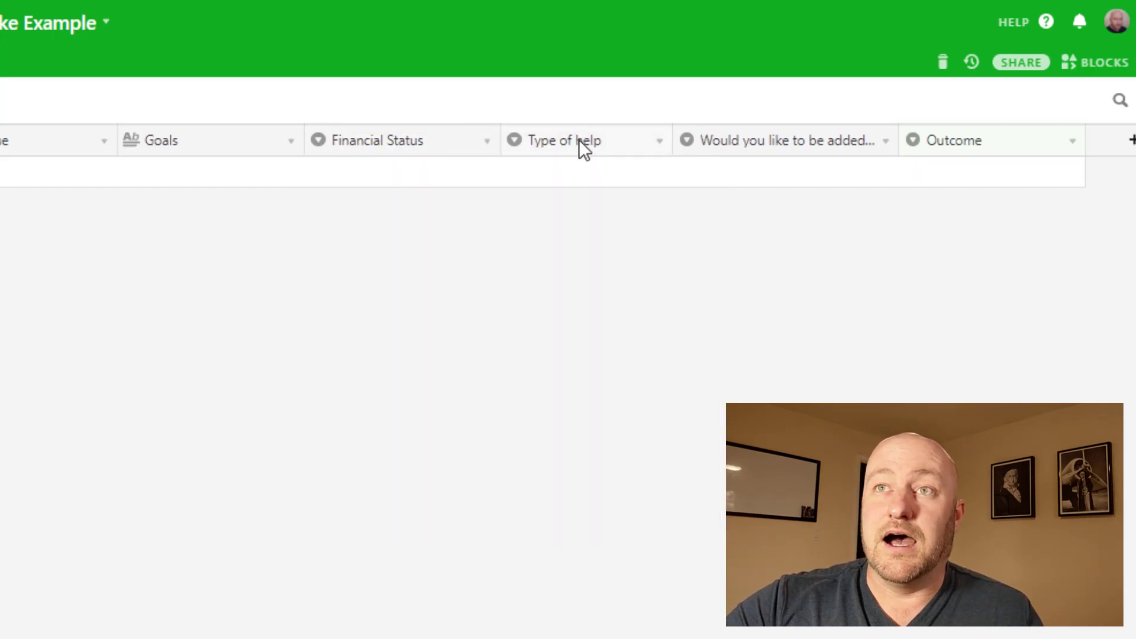
{"action": "double_click", "coordinate": [579, 139]}
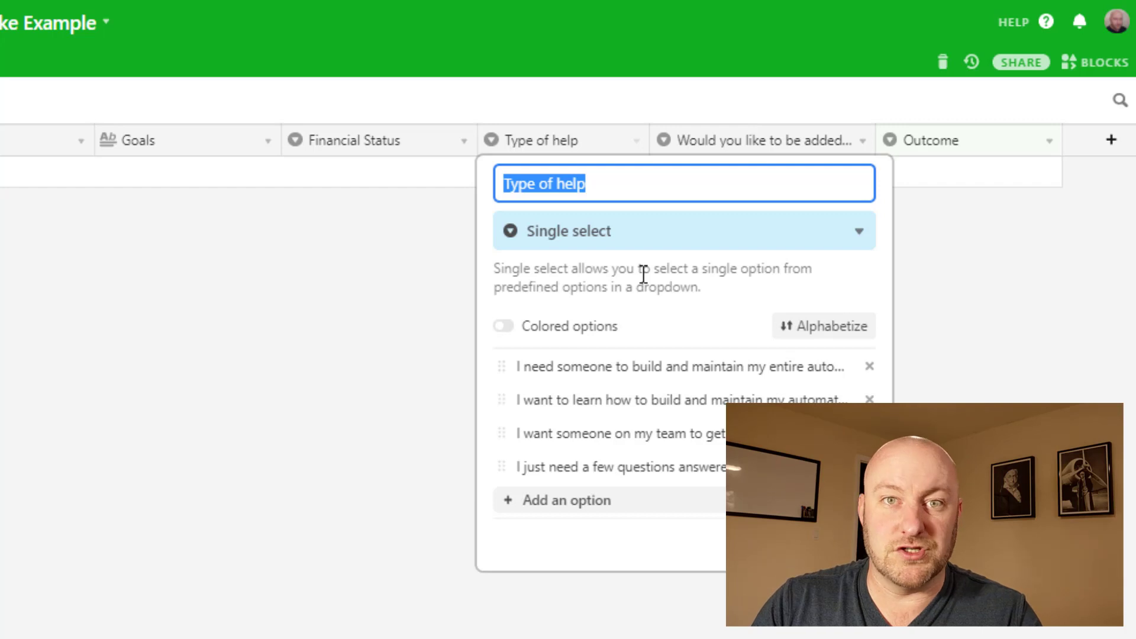
{"action": "left_click", "coordinate": [277, 350]}
{"action": "double_click", "coordinate": [785, 141]}
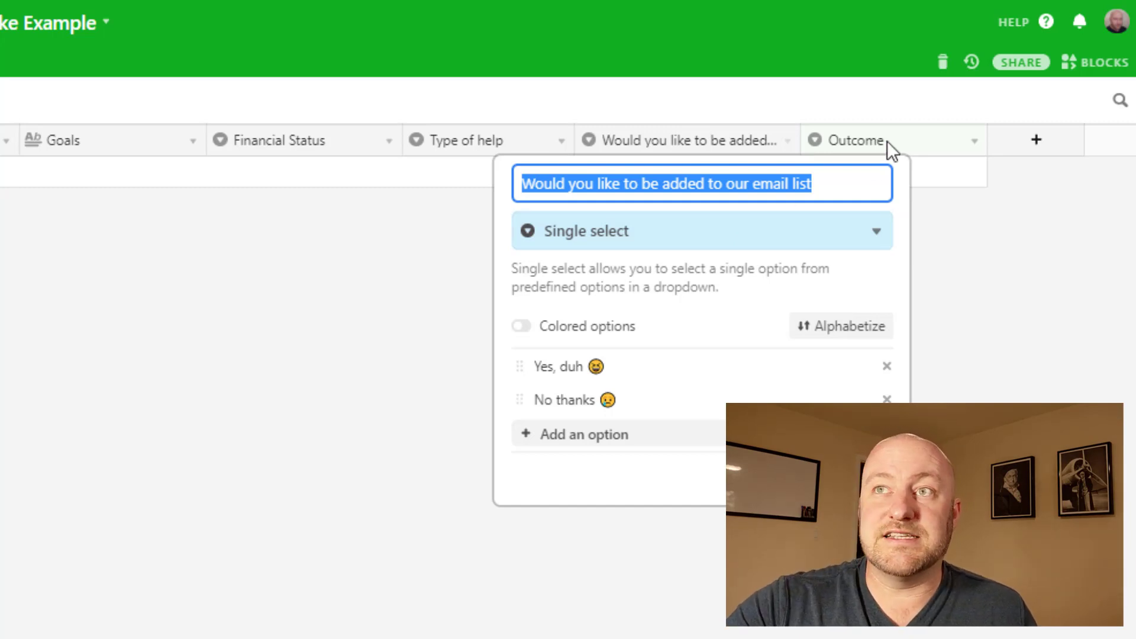
{"action": "left_click", "coordinate": [875, 108]}
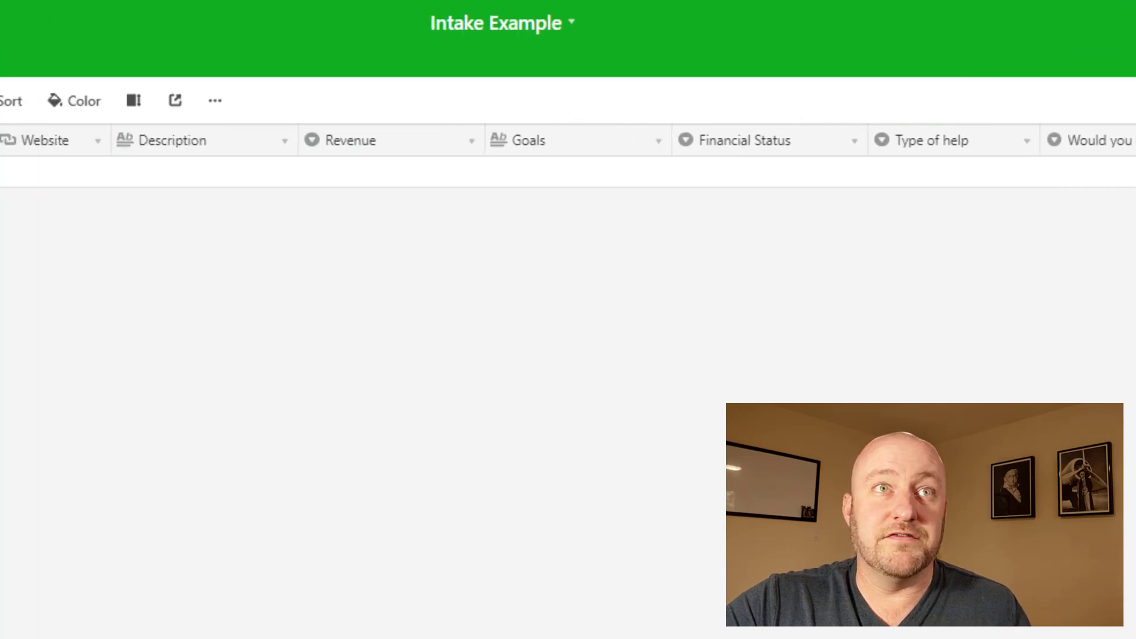
Step: Switch the Requests table to the Intake Form view and scroll down the form
{"action": "left_click", "coordinate": [110, 105]}
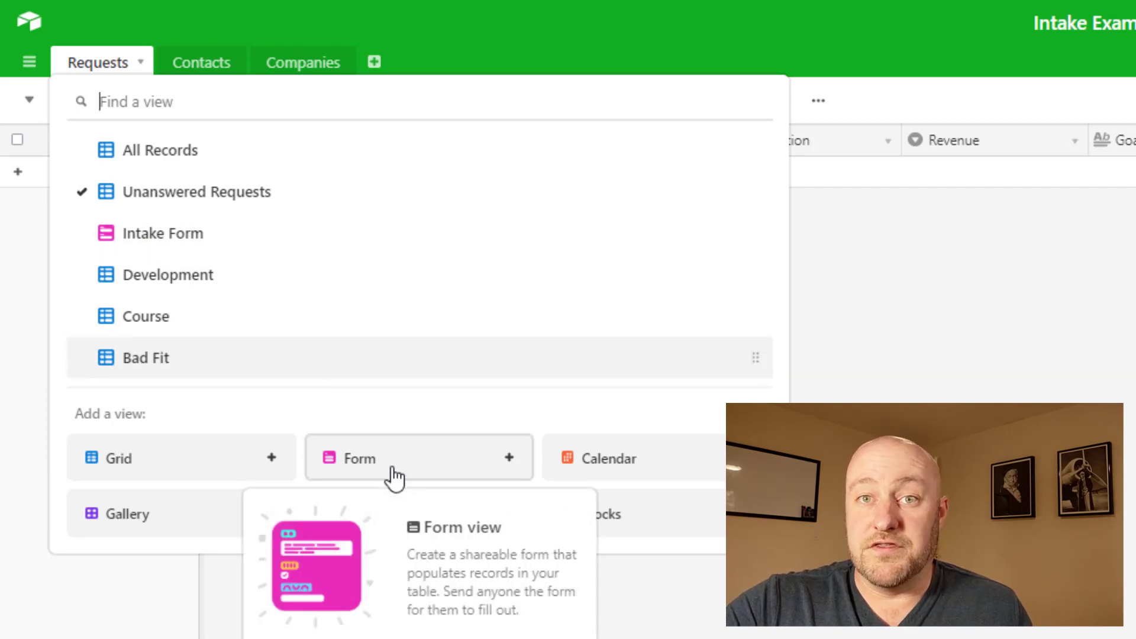
{"action": "key", "text": "Escape"}
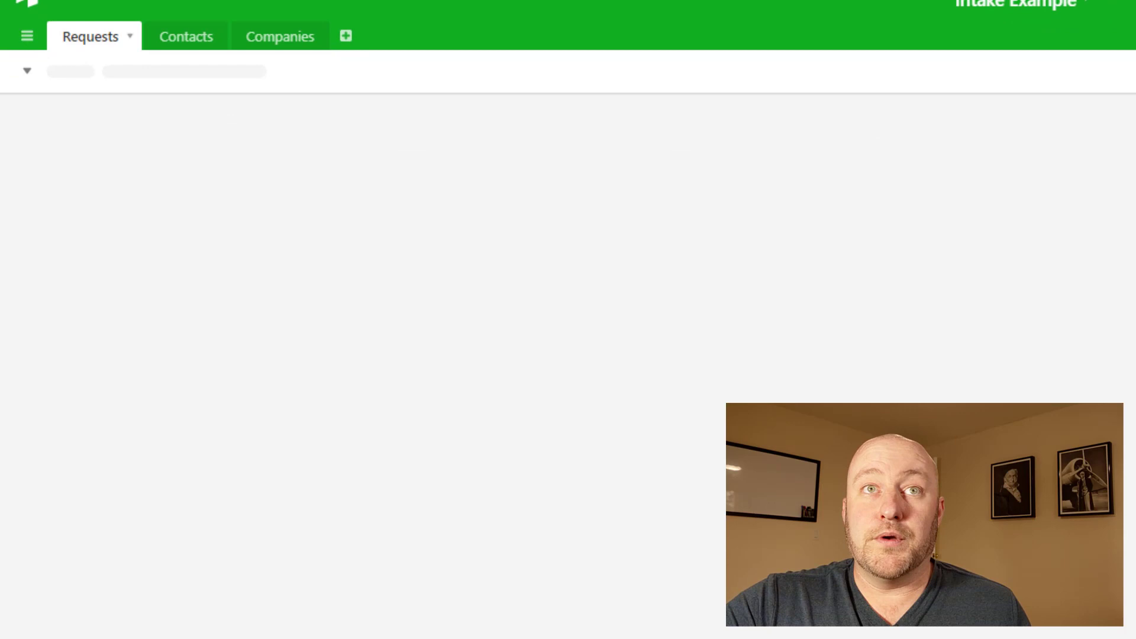
{"action": "scroll", "coordinate": [611, 347], "scroll_direction": "down", "scroll_amount": 4}
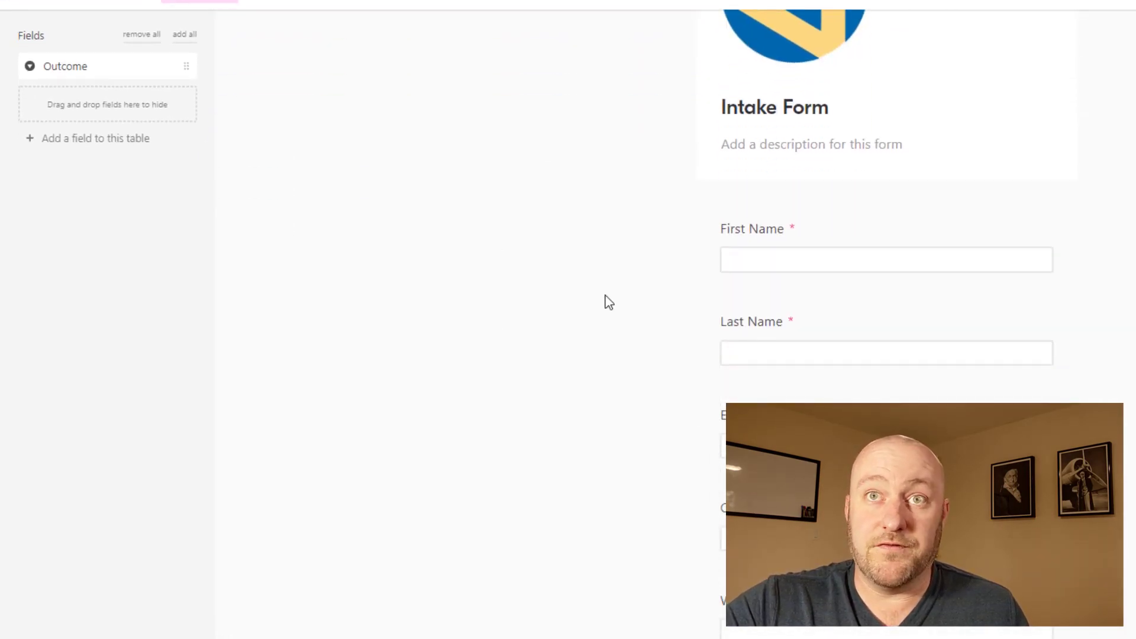
{"action": "scroll", "coordinate": [797, 254], "scroll_direction": "down", "scroll_amount": 2}
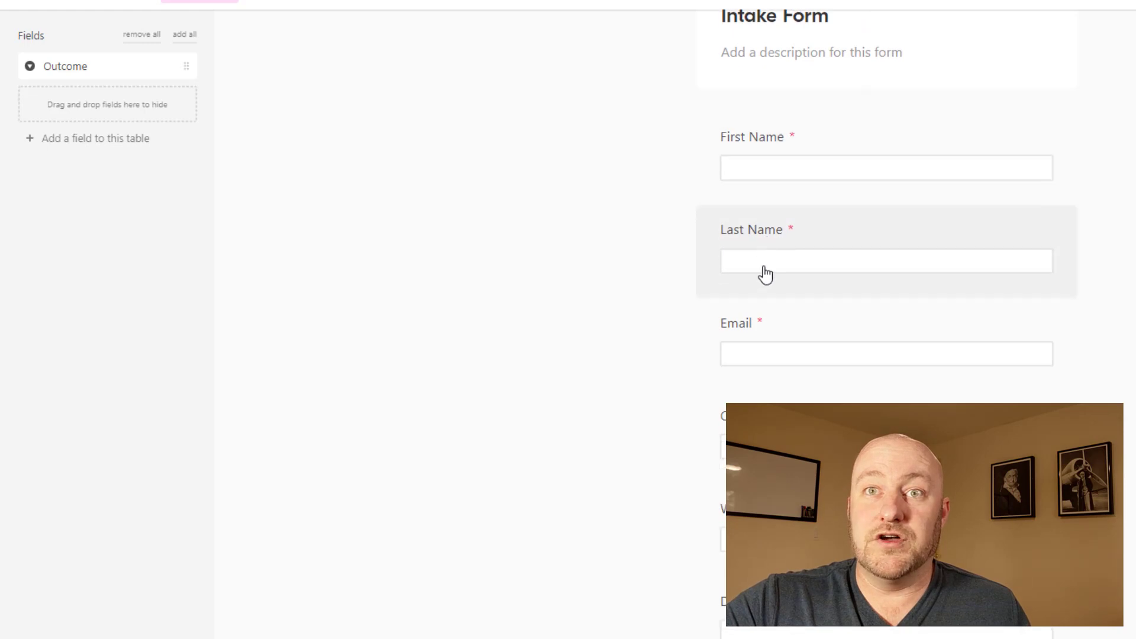
{"action": "scroll", "coordinate": [766, 275], "scroll_direction": "down", "scroll_amount": 10}
{"action": "scroll", "coordinate": [671, 312], "scroll_direction": "down", "scroll_amount": 5}
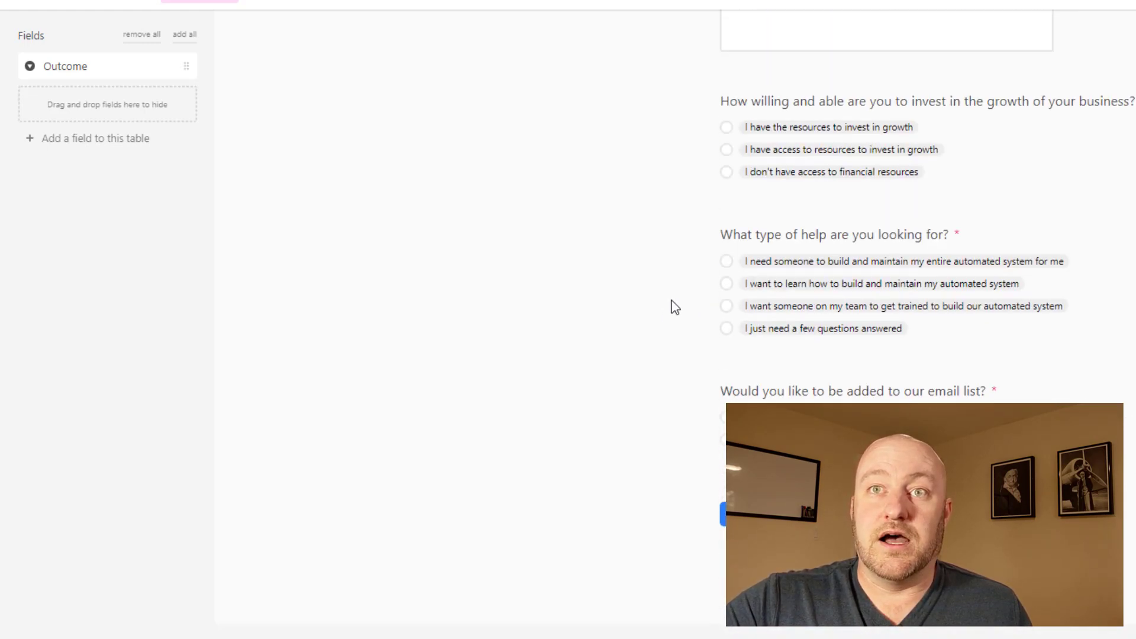
{"action": "scroll", "coordinate": [728, 344], "scroll_direction": "down", "scroll_amount": 2}
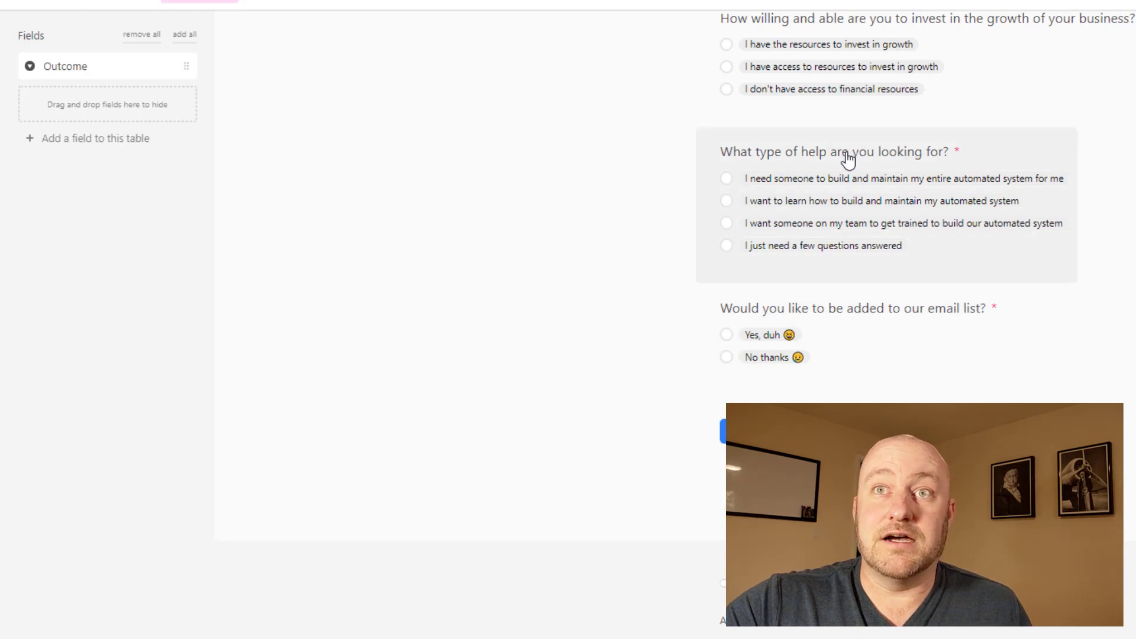
Step: Try the Type of help question as a Dropdown, then set it back to List
{"action": "left_click", "coordinate": [849, 159]}
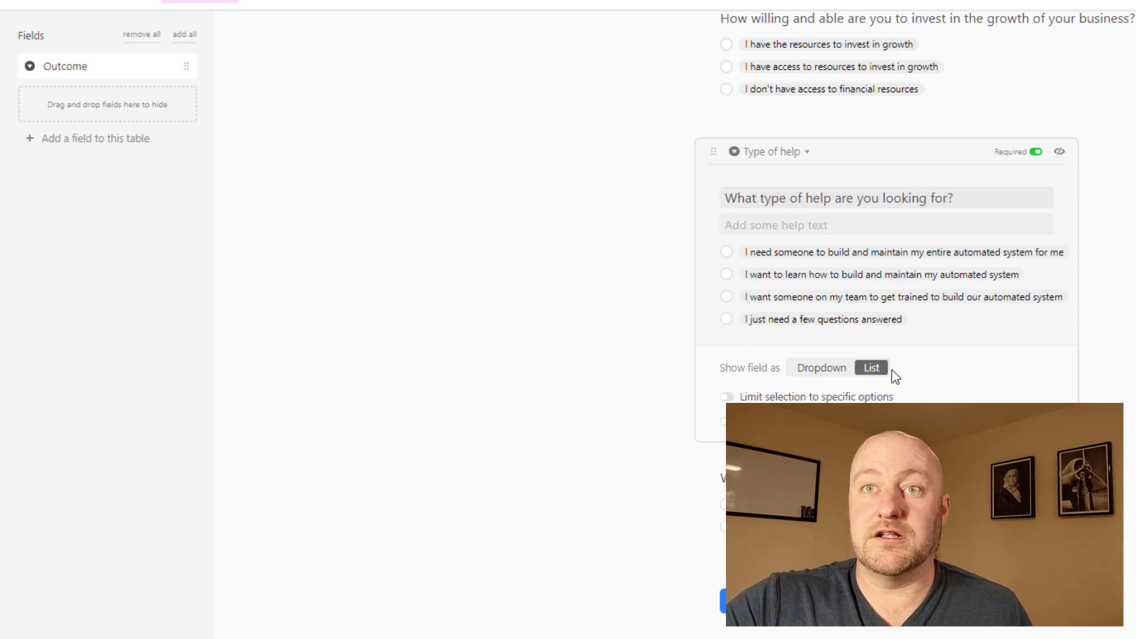
{"action": "left_click", "coordinate": [822, 369]}
{"action": "left_click", "coordinate": [803, 263]}
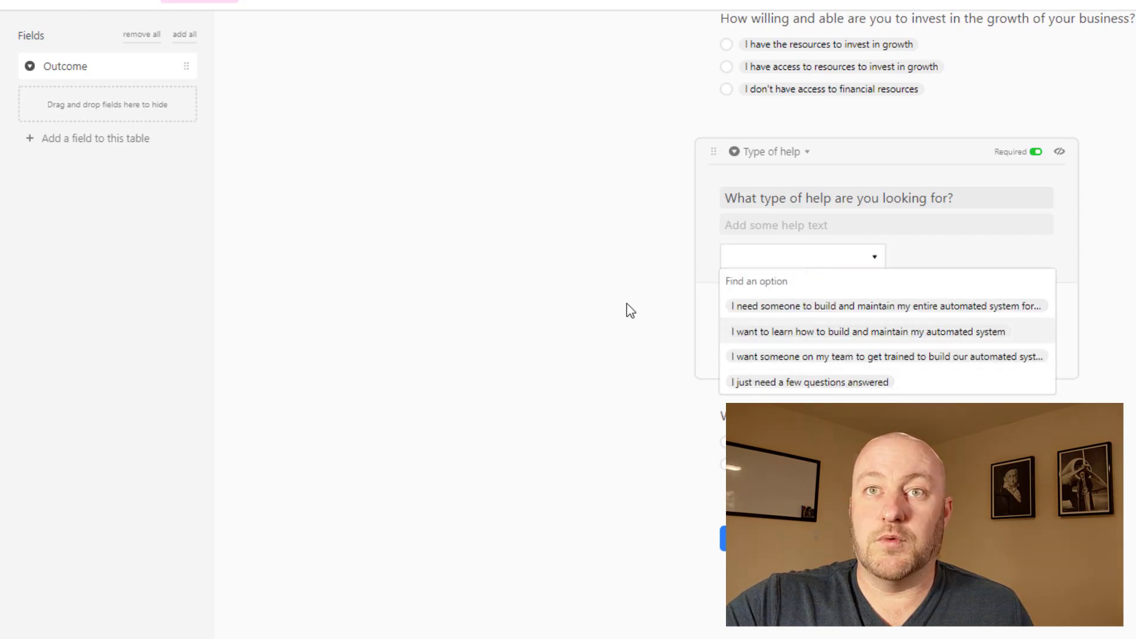
{"action": "left_click", "coordinate": [994, 268]}
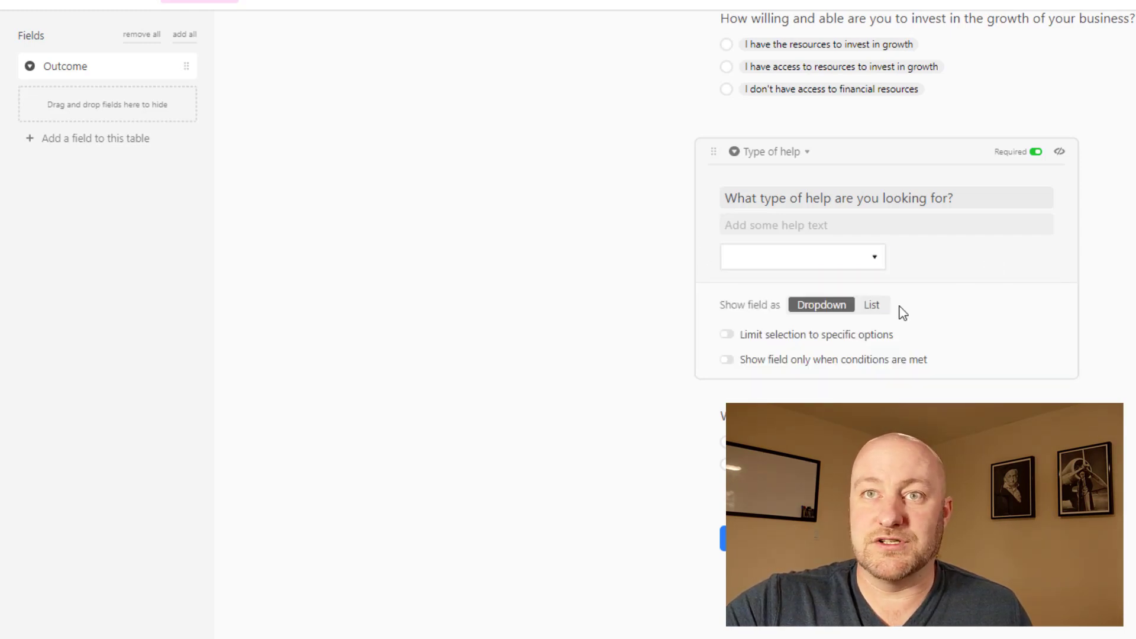
{"action": "left_click", "coordinate": [874, 304]}
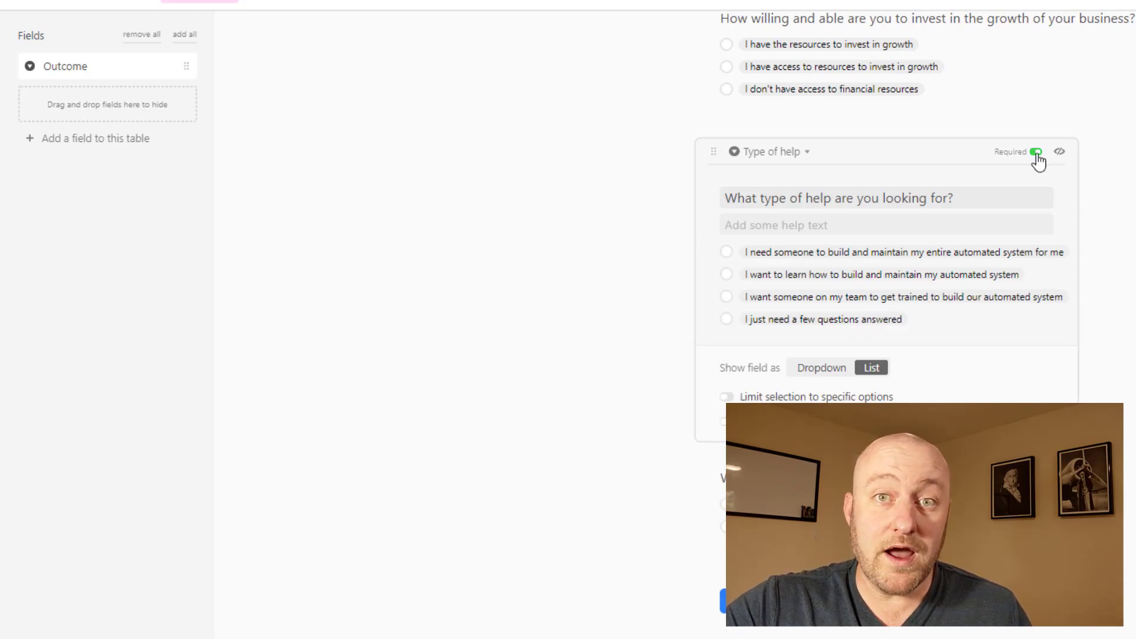
{"action": "left_click", "coordinate": [1133, 185]}
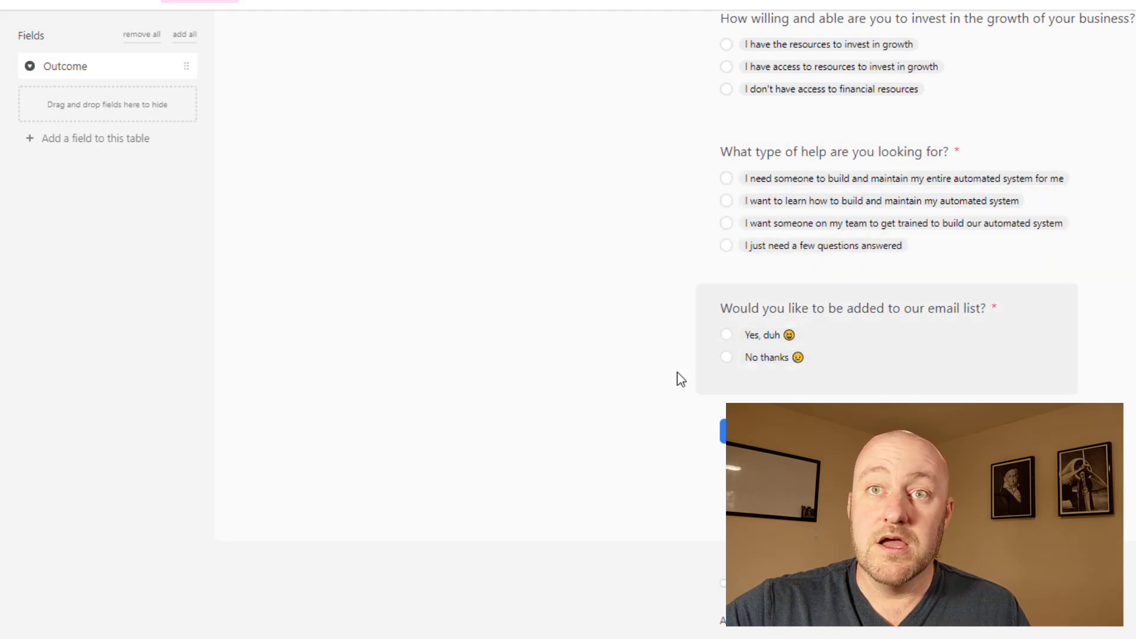
{"action": "scroll", "coordinate": [853, 347], "scroll_direction": "up", "scroll_amount": 15}
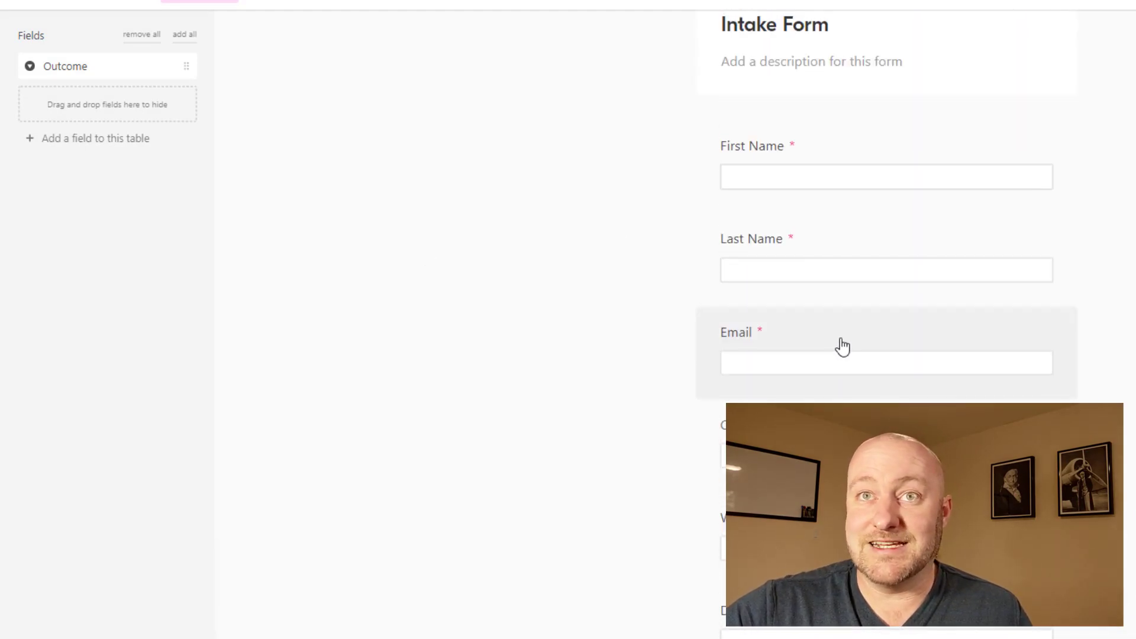
{"action": "scroll", "coordinate": [842, 347], "scroll_direction": "up", "scroll_amount": 5}
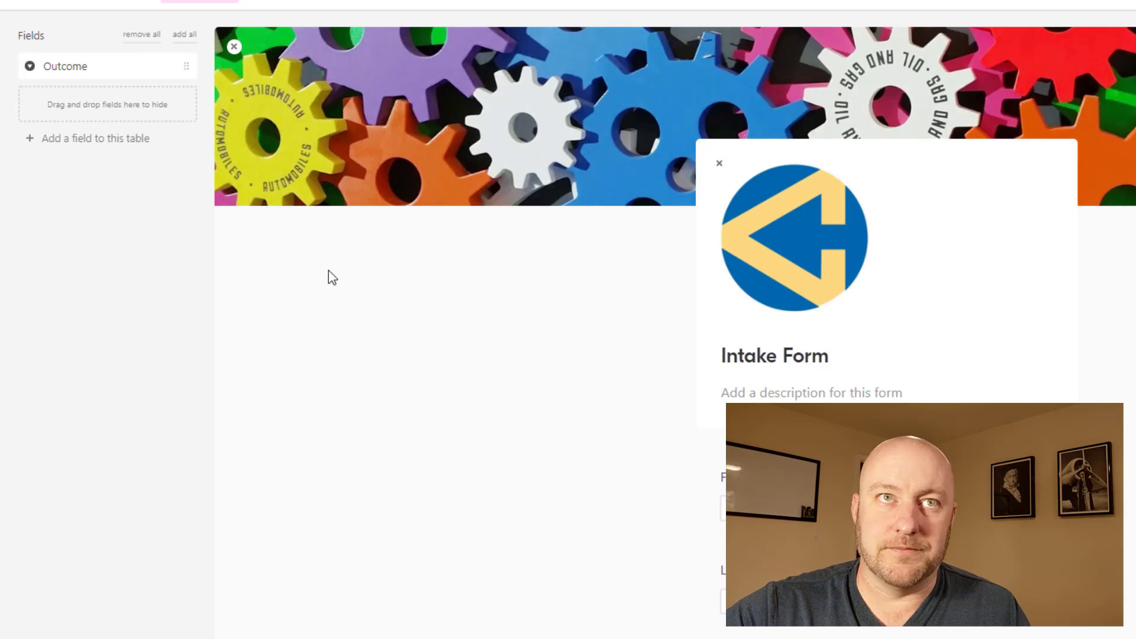
Step: Show the Requests table's six views, with Intake Form as the current one
{"action": "left_click", "coordinate": [95, 5]}
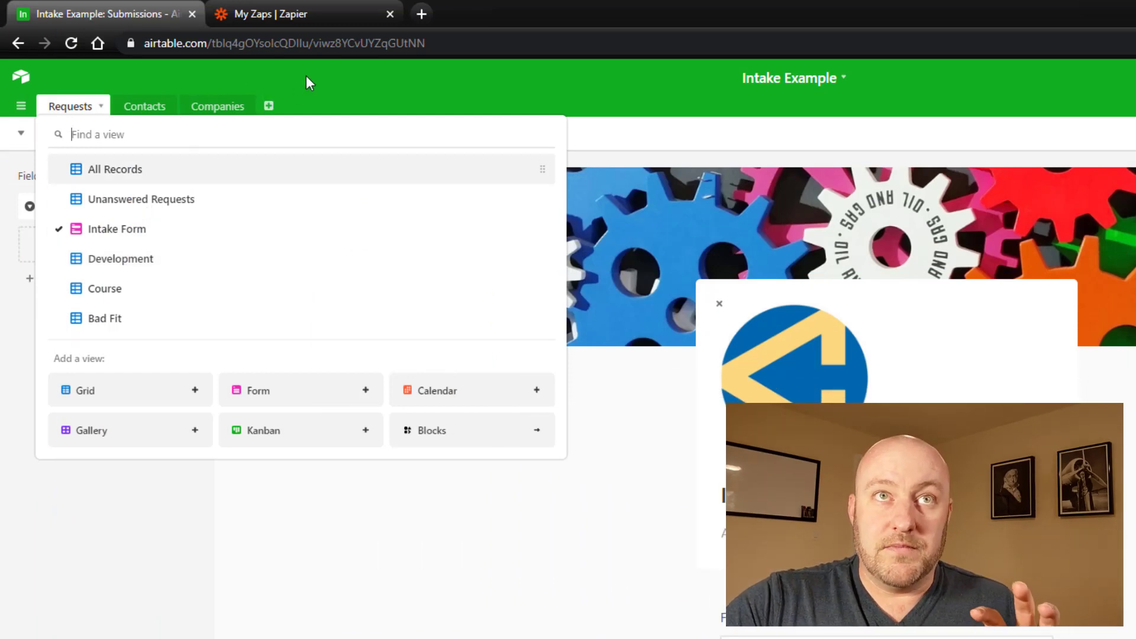
Step: Browse the Requests views list, briefly switching to Unanswered Requests
{"action": "left_click", "coordinate": [307, 74]}
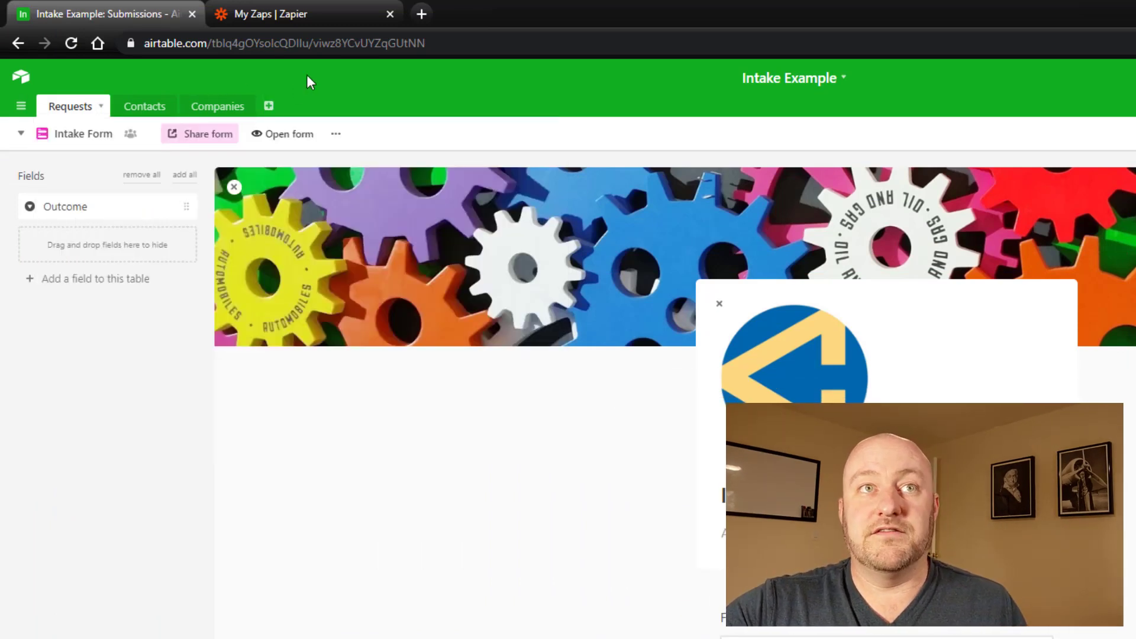
{"action": "left_click", "coordinate": [85, 139]}
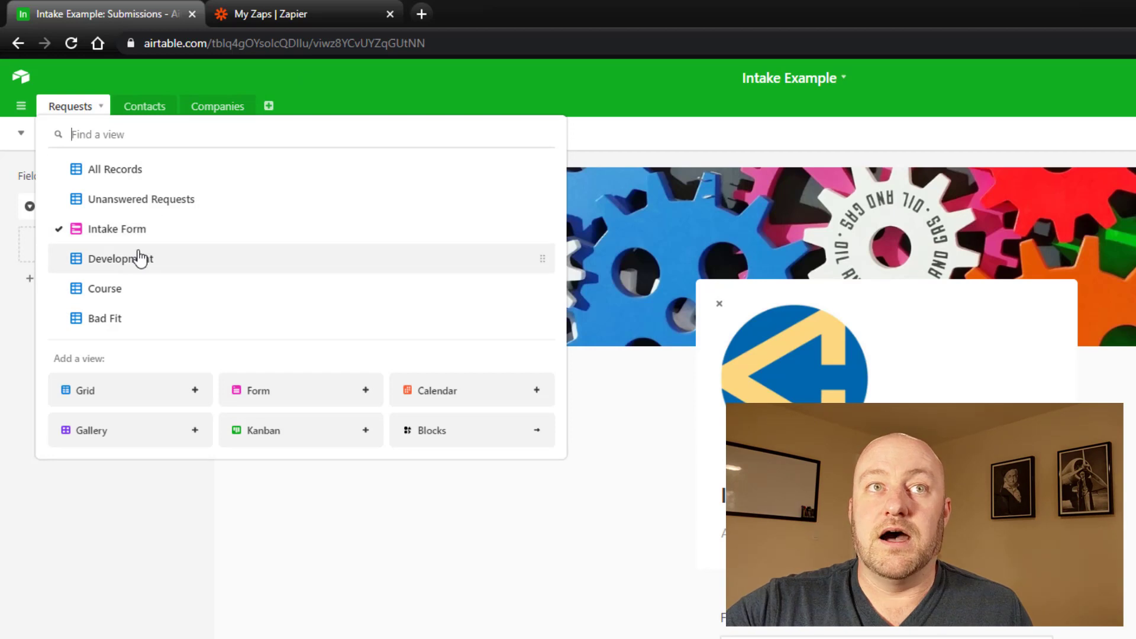
{"action": "left_click", "coordinate": [136, 207]}
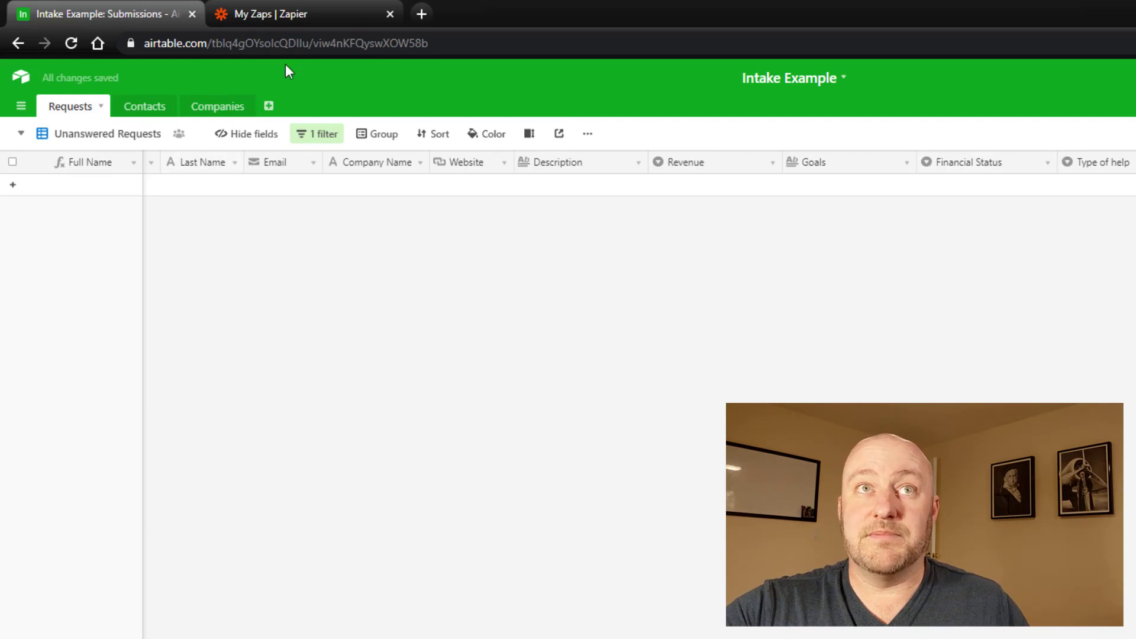
{"action": "left_click", "coordinate": [83, 135]}
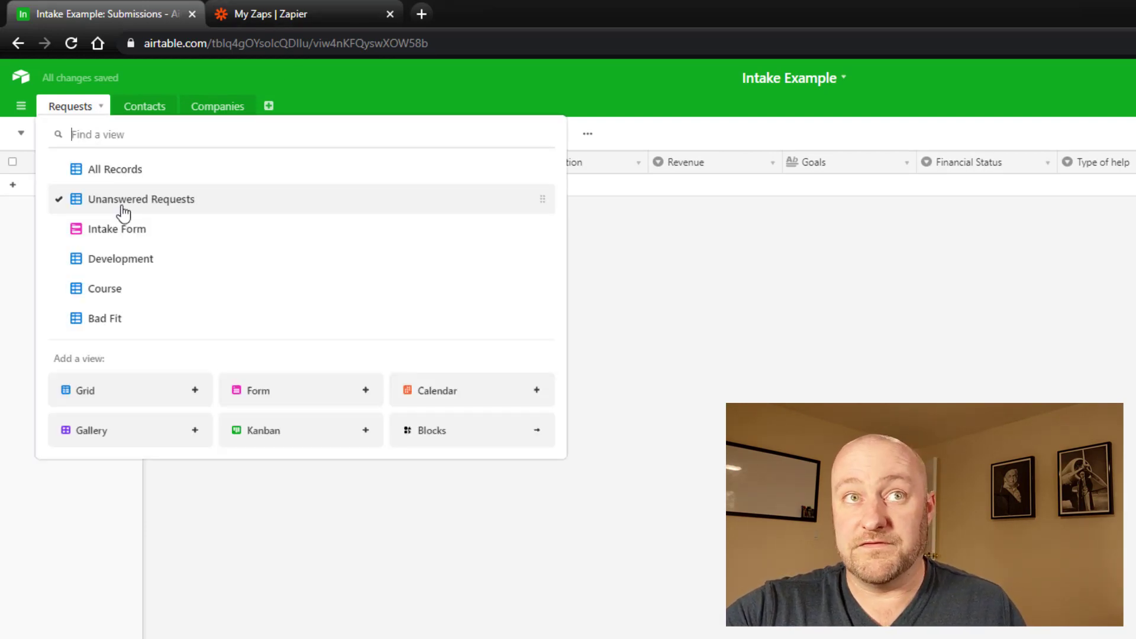
{"action": "left_click", "coordinate": [120, 204]}
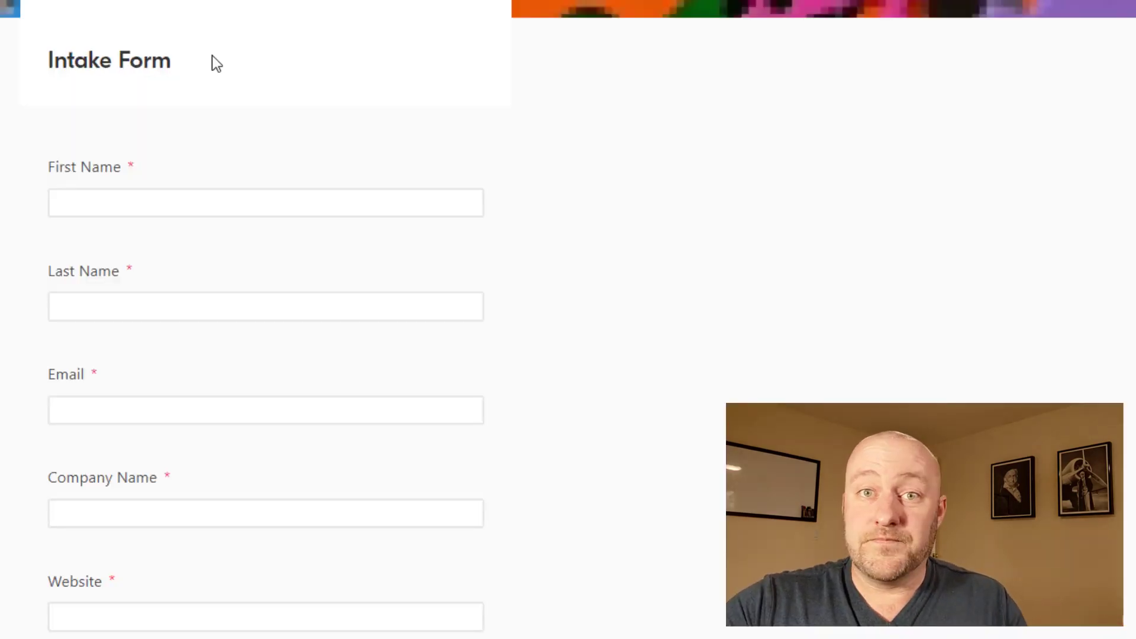
Step: Submit a test request through the Intake Form with a contact's details and answers
{"action": "left_click", "coordinate": [109, 360]}
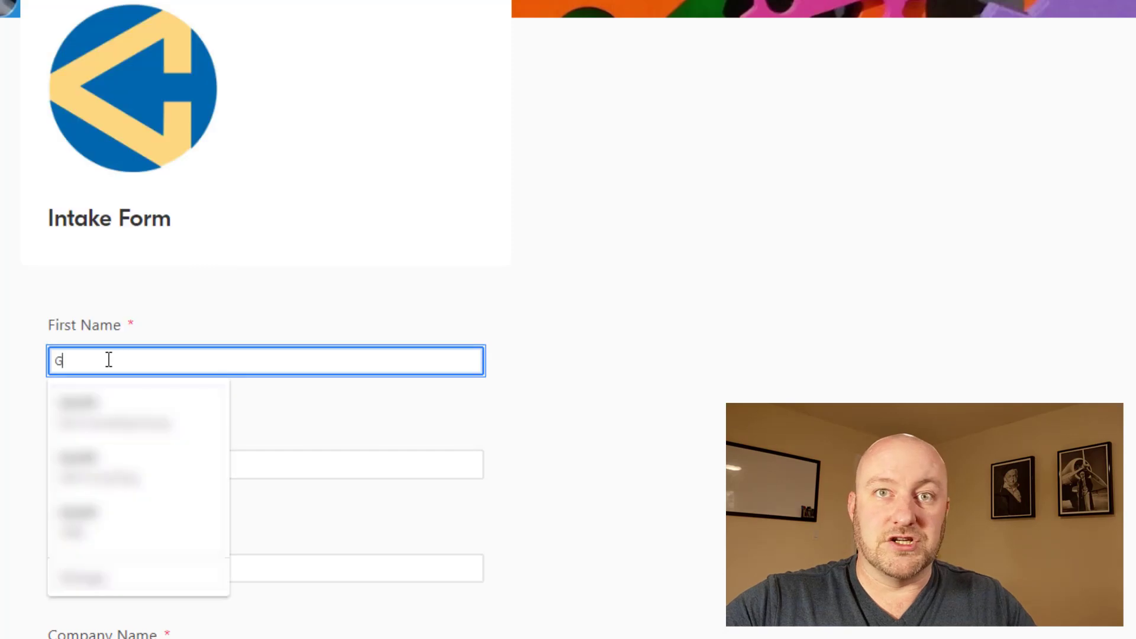
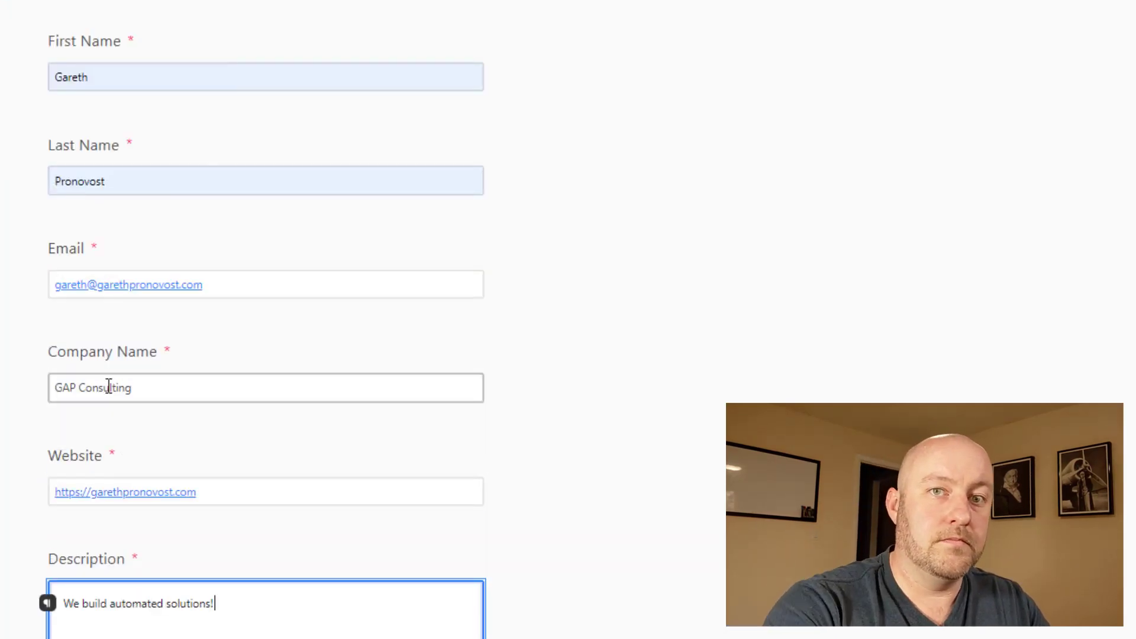
{"action": "scroll", "coordinate": [266, 355], "scroll_direction": "down", "scroll_amount": 10}
{"action": "left_click", "coordinate": [55, 141]}
{"action": "type", "text": "Automated intake process!"}
{"action": "scroll", "coordinate": [266, 355], "scroll_direction": "down", "scroll_amount": 4}
{"action": "left_click", "coordinate": [55, 180]}
{"action": "left_click", "coordinate": [55, 332]}
{"action": "left_click", "coordinate": [55, 505]}
{"action": "left_click", "coordinate": [83, 619]}
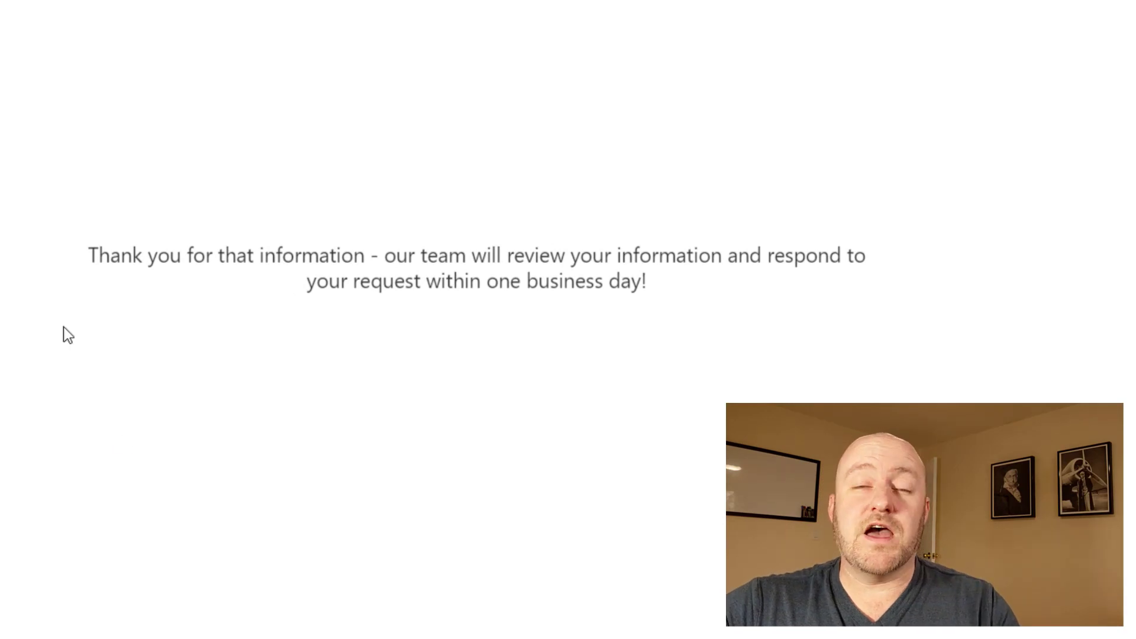
{"action": "left_click_drag", "start_coordinate": [247, 285], "coordinate": [669, 291]}
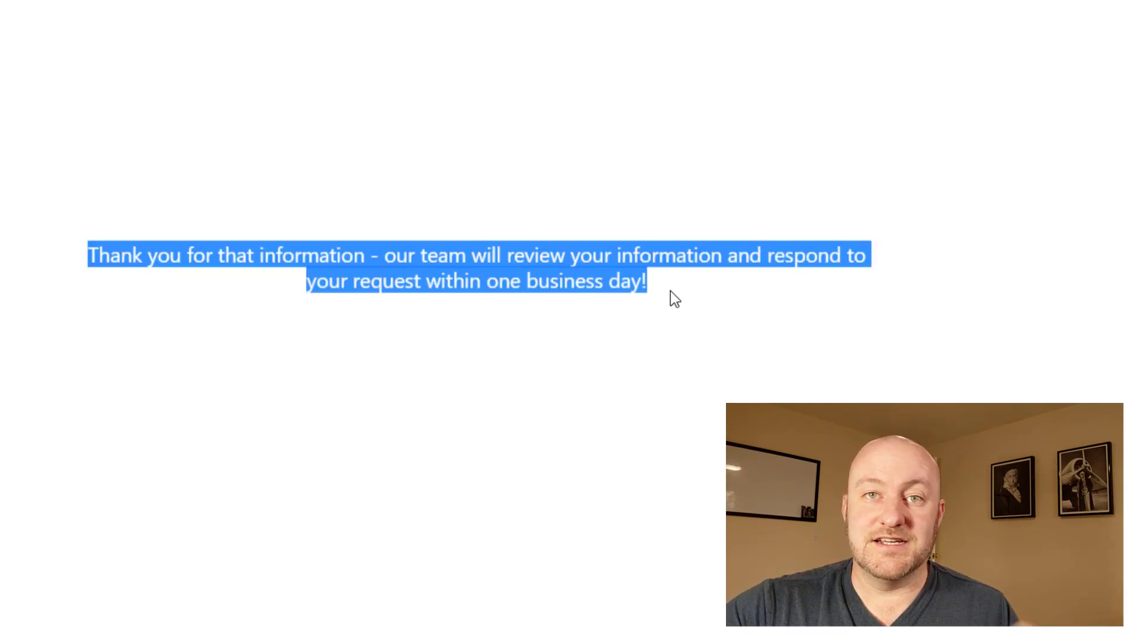
{"action": "left_click", "coordinate": [670, 291]}
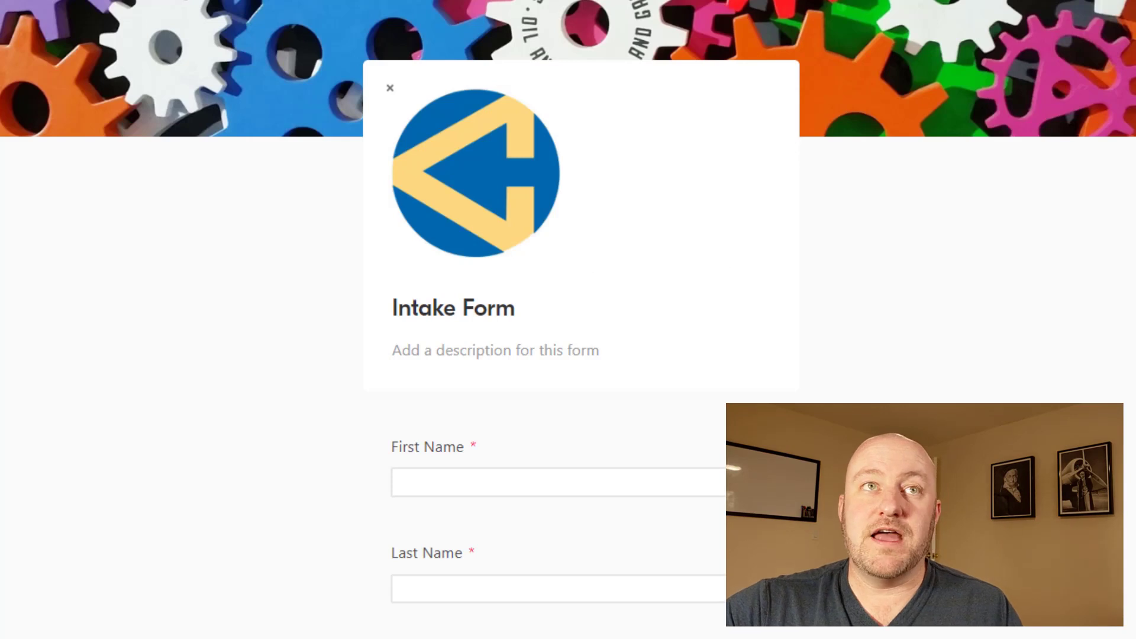
Step: Switch to the Unanswered Requests view and inspect its filter condition
{"action": "left_click", "coordinate": [51, 136]}
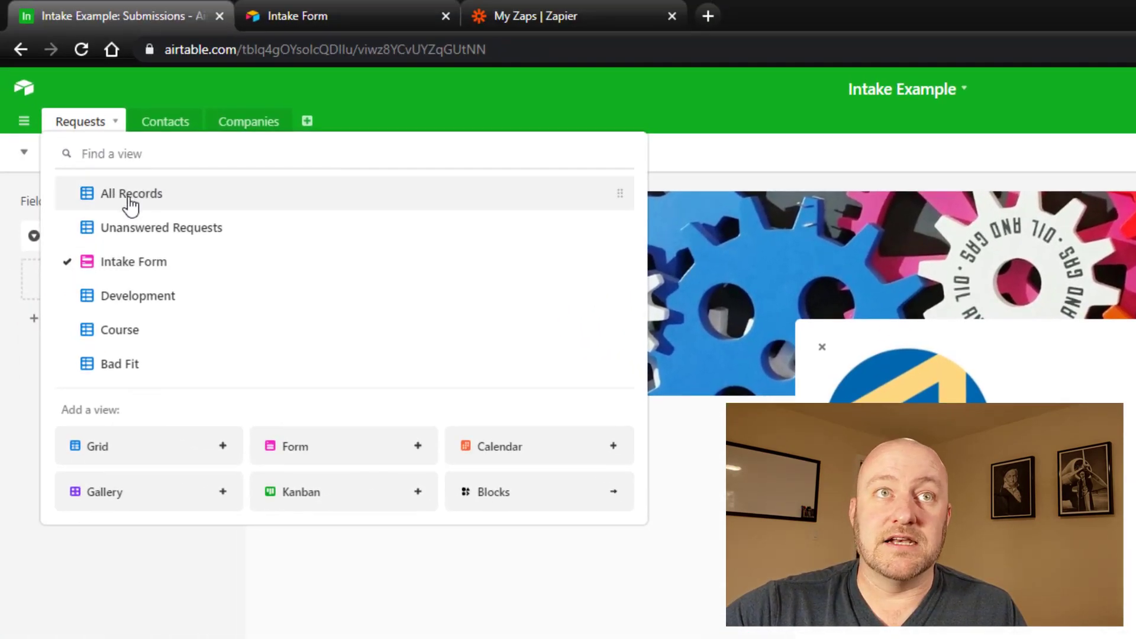
{"action": "left_click", "coordinate": [151, 231]}
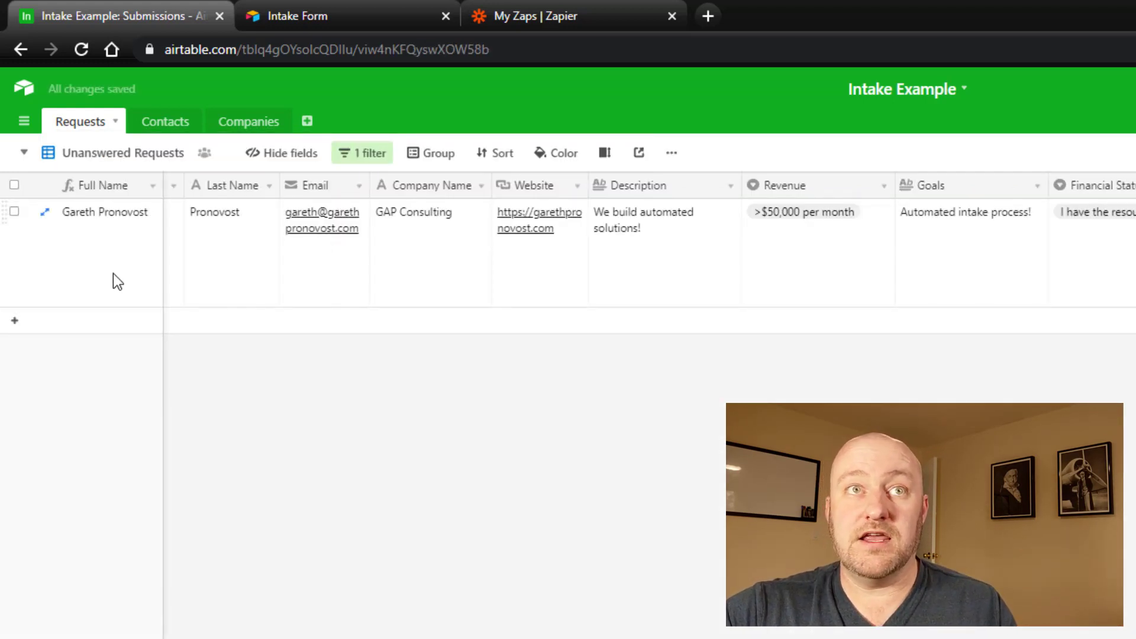
{"action": "left_click", "coordinate": [147, 251]}
{"action": "left_click", "coordinate": [349, 157]}
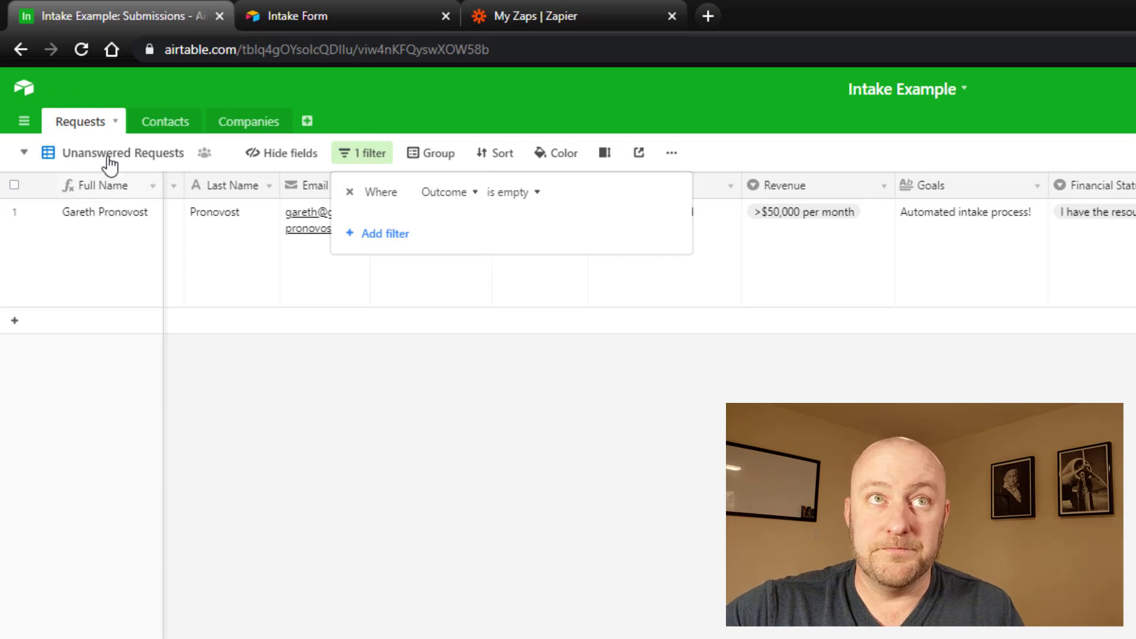
{"action": "left_click", "coordinate": [55, 267]}
Step: Set the test request's Outcome to Development
{"action": "left_click", "coordinate": [108, 257]}
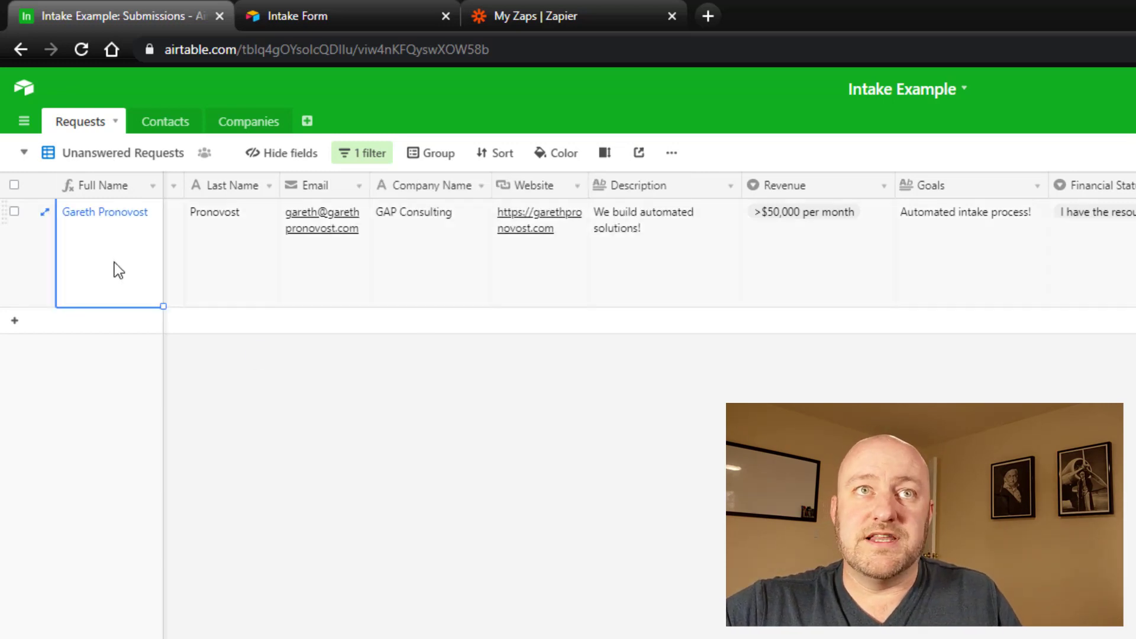
{"action": "key", "text": "Right"}
{"action": "key", "text": "Right"}
{"action": "key", "text": "Right"}
{"action": "key", "text": "Right"}
{"action": "key", "text": "Right"}
{"action": "key", "text": "Right"}
{"action": "key", "text": "Right"}
{"action": "key", "text": "Right"}
{"action": "key", "text": "Right"}
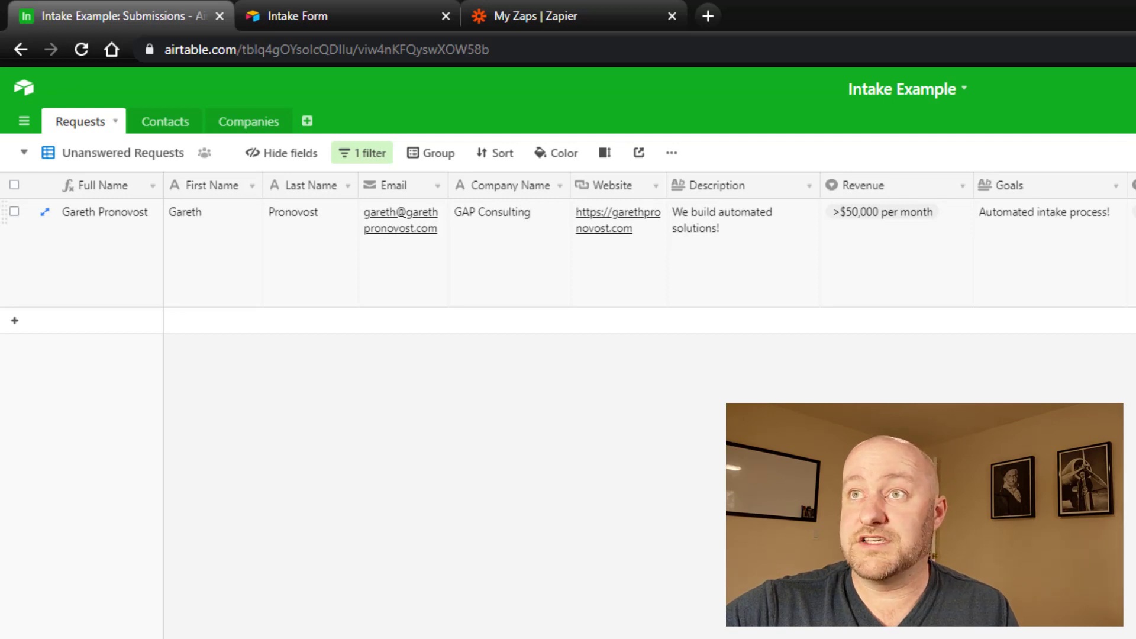
{"action": "left_click", "coordinate": [1005, 296]}
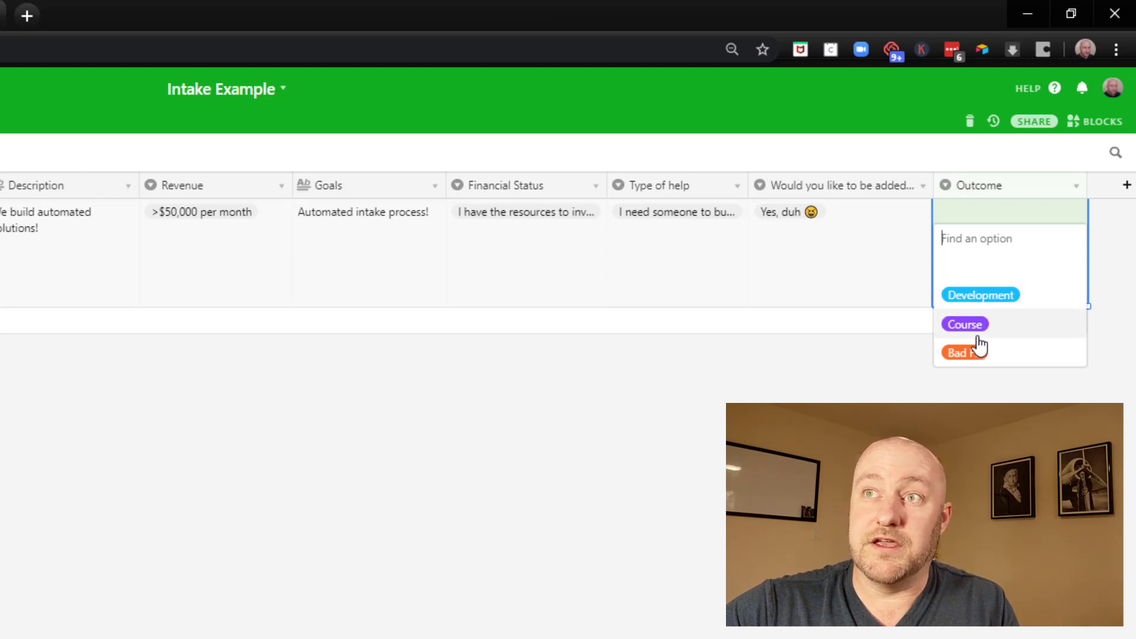
{"action": "left_click", "coordinate": [981, 295]}
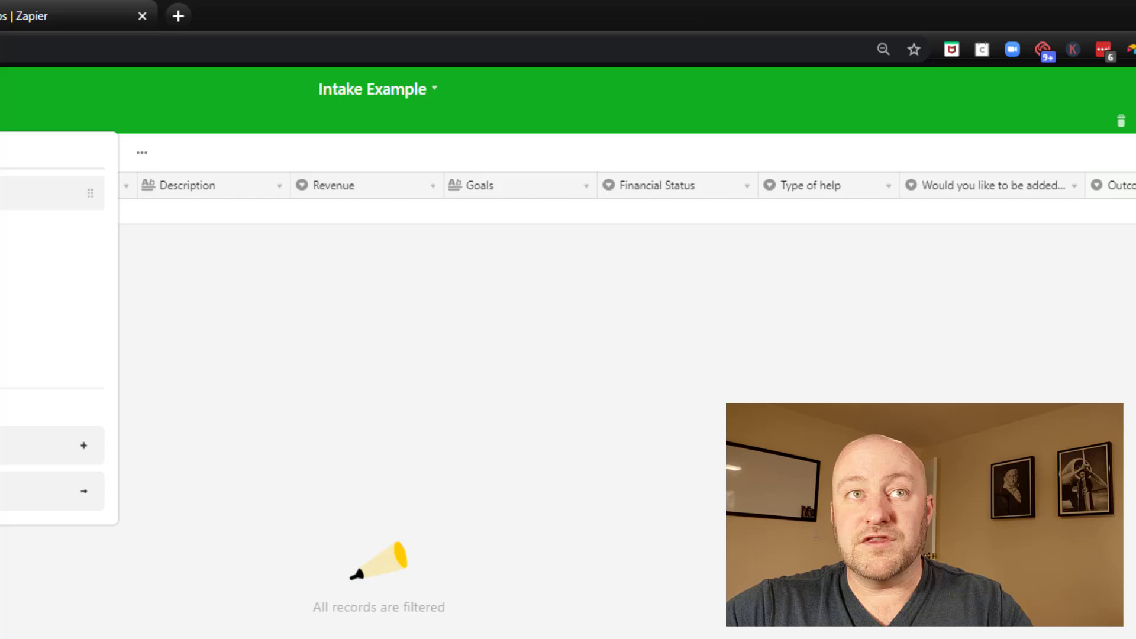
Step: Switch to the Development view and check its Outcome is Development filter
{"action": "left_click", "coordinate": [140, 307]}
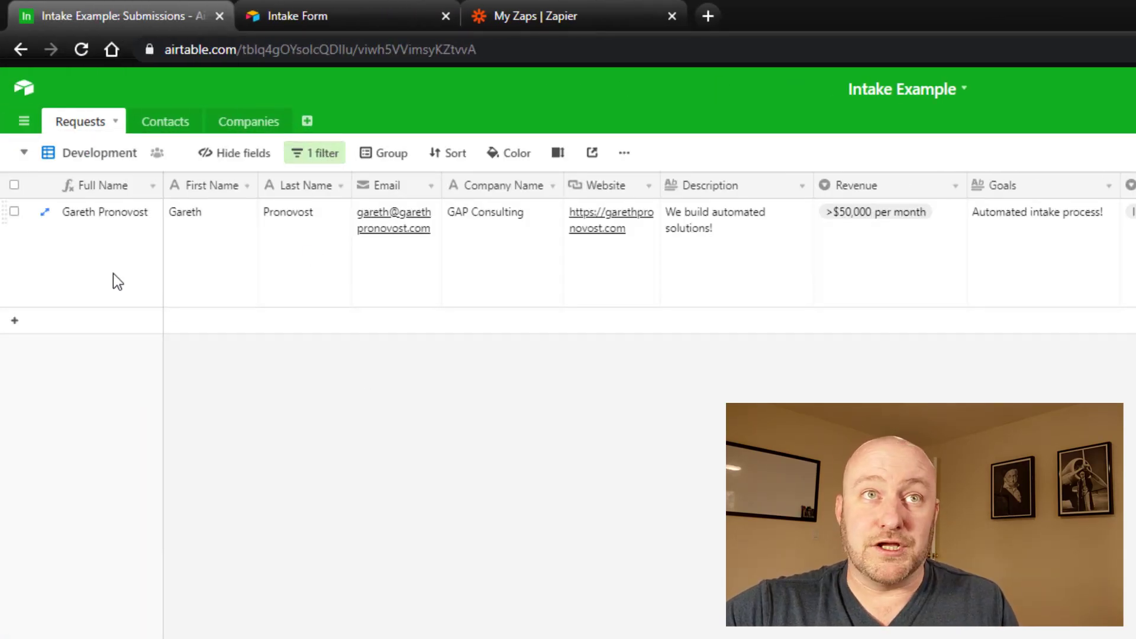
{"action": "left_click", "coordinate": [307, 161]}
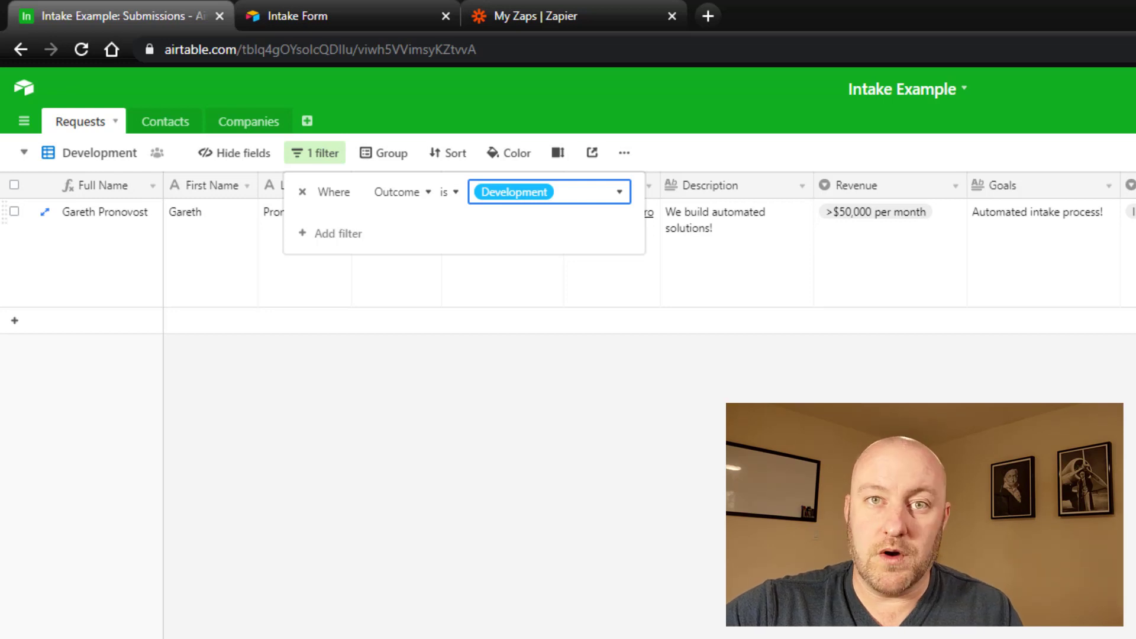
{"action": "left_click", "coordinate": [404, 102]}
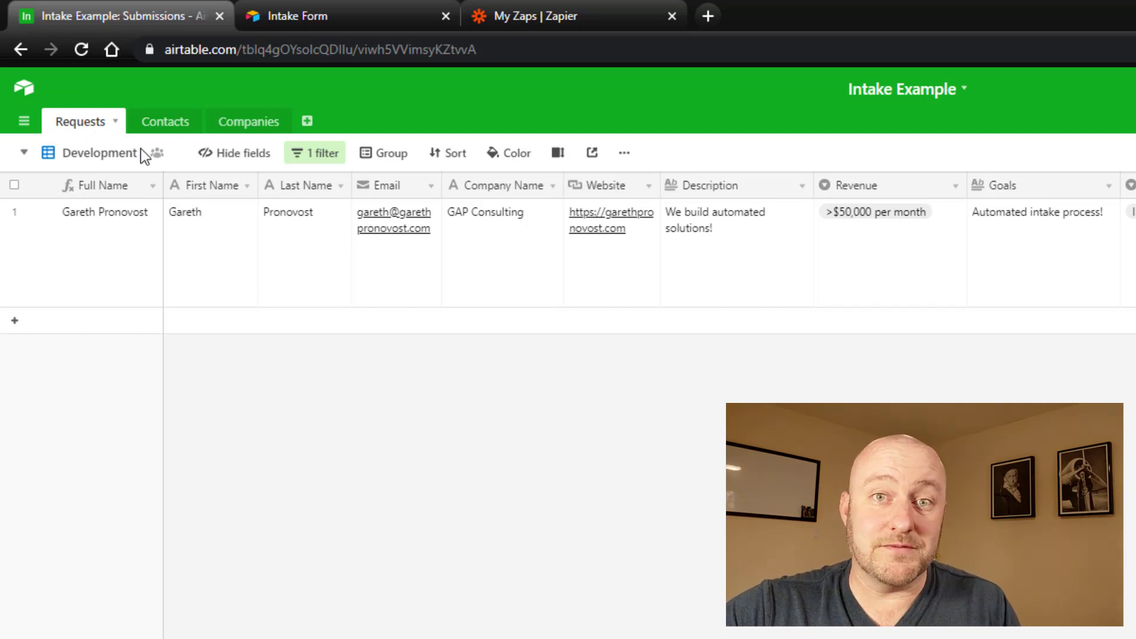
Step: Start a new Zap triggered by Airtable New Record in View on the business Airtable account
{"action": "left_click", "coordinate": [543, 9]}
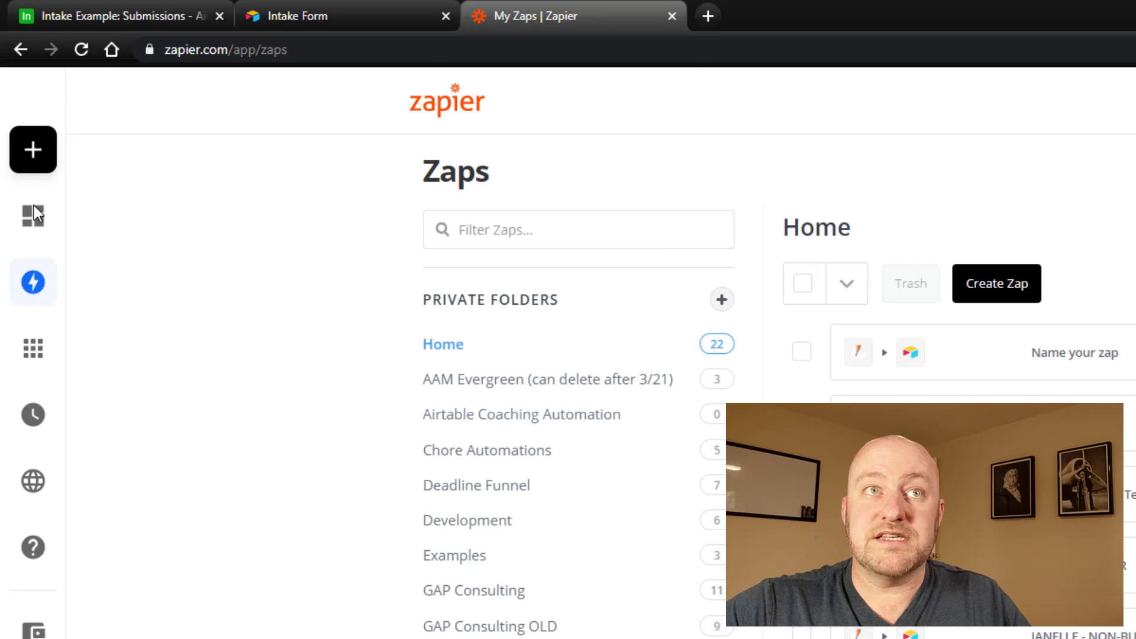
{"action": "mouse_move", "coordinate": [67, 159]}
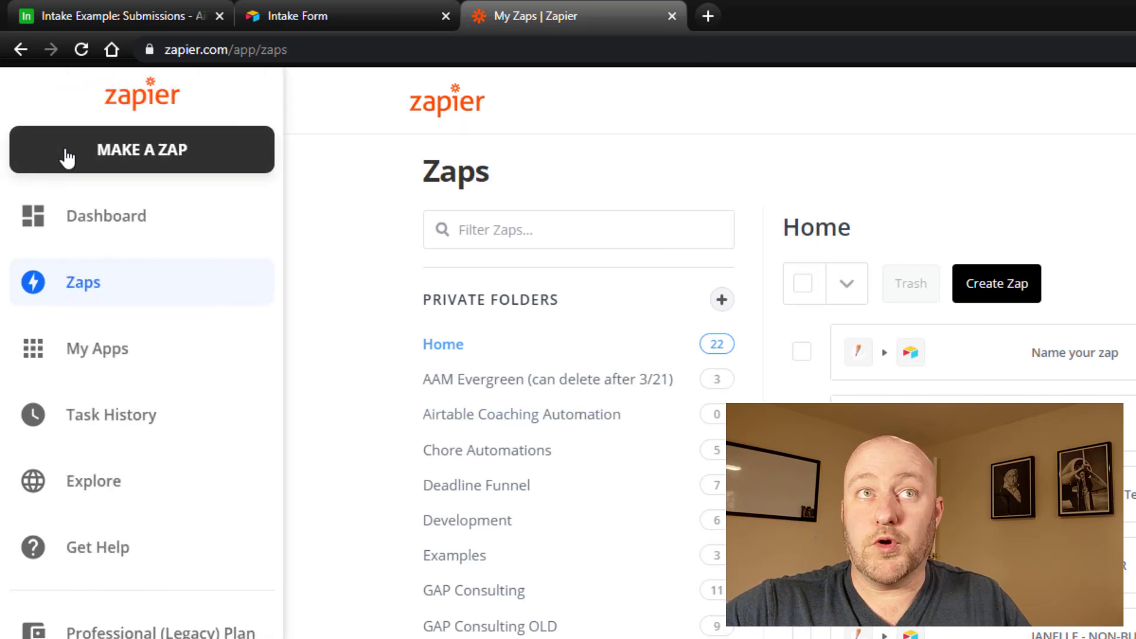
{"action": "left_click", "coordinate": [102, 155]}
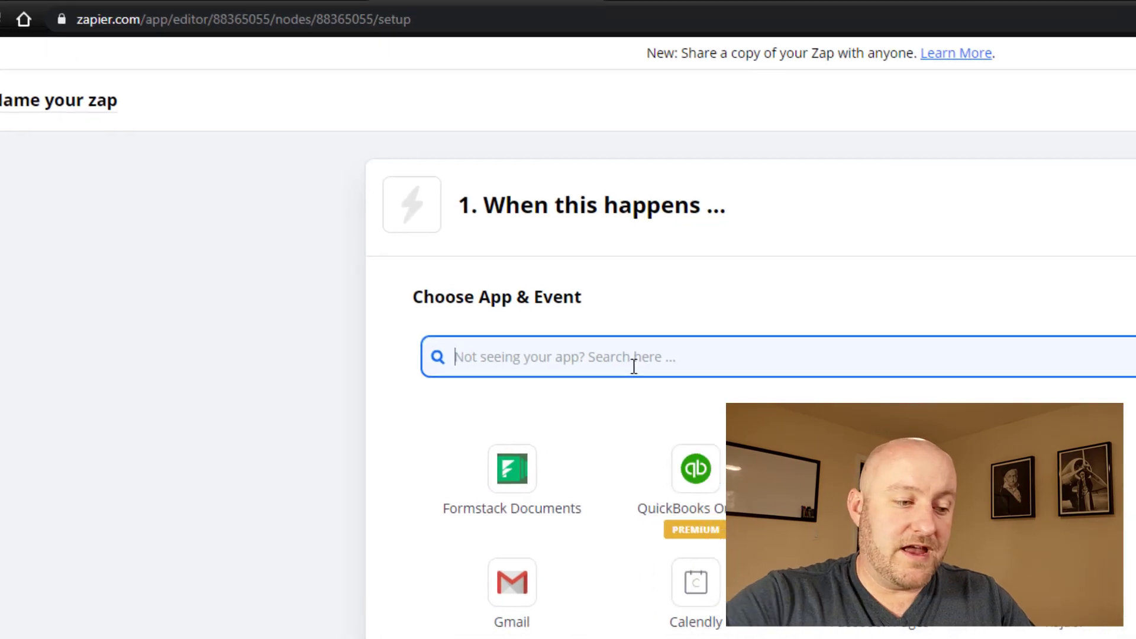
{"action": "type", "text": "airtab"}
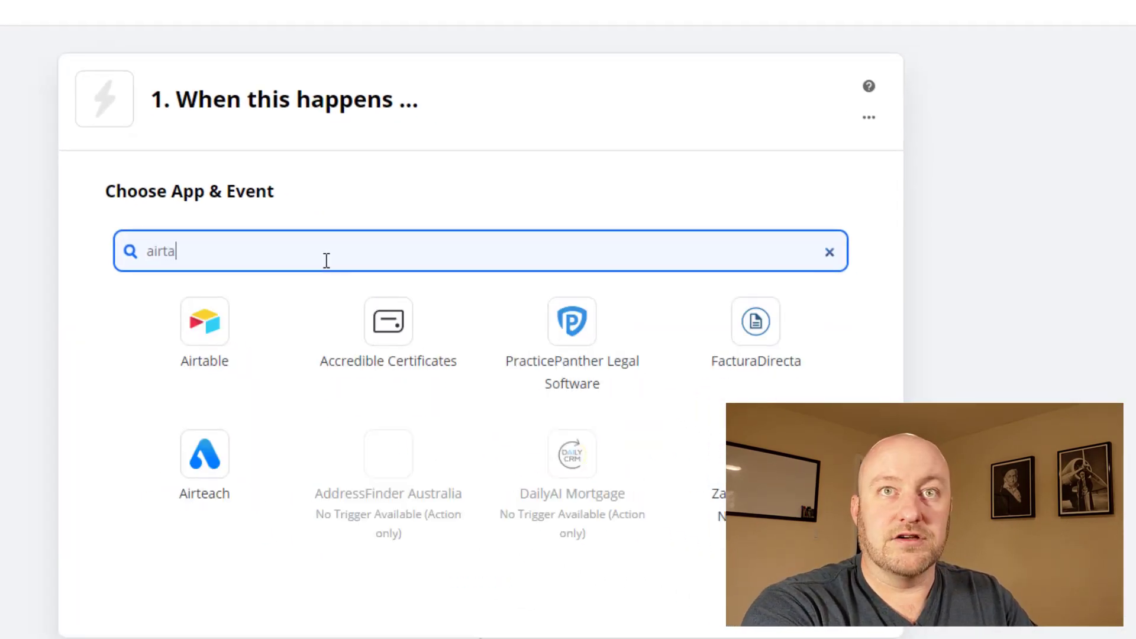
{"action": "left_click", "coordinate": [213, 324]}
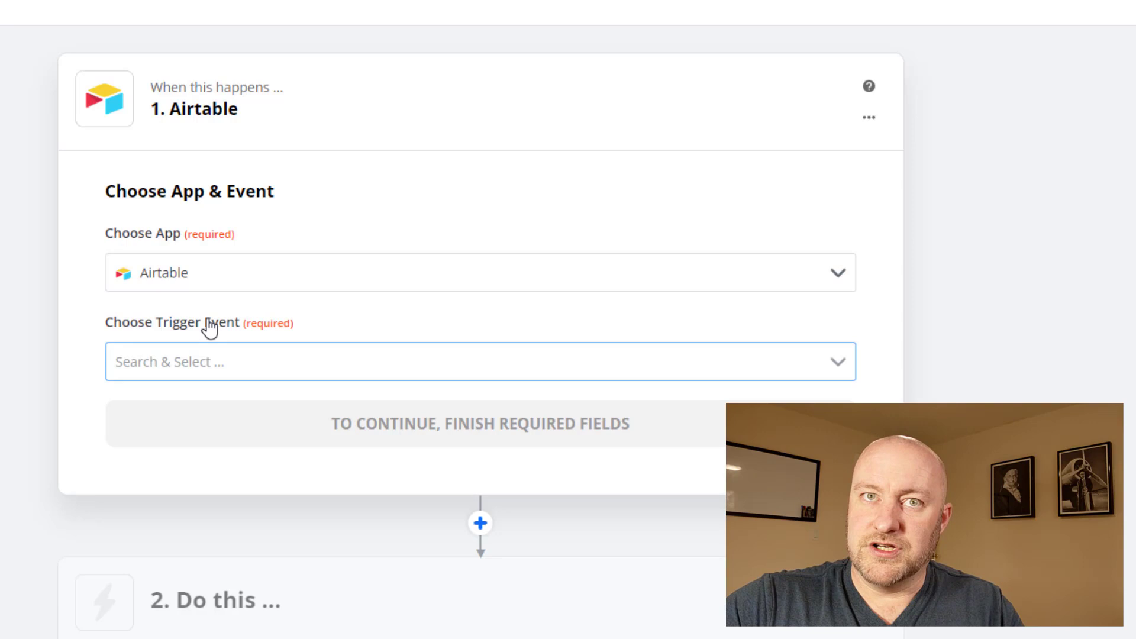
{"action": "left_click", "coordinate": [207, 370]}
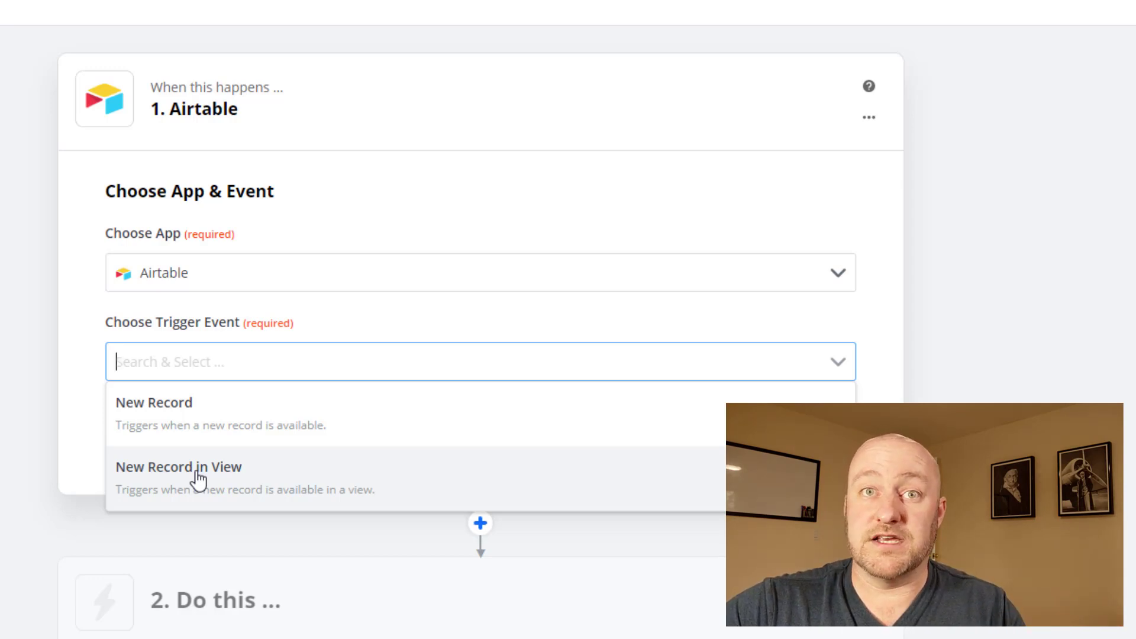
{"action": "left_click", "coordinate": [197, 472]}
{"action": "left_click", "coordinate": [214, 425]}
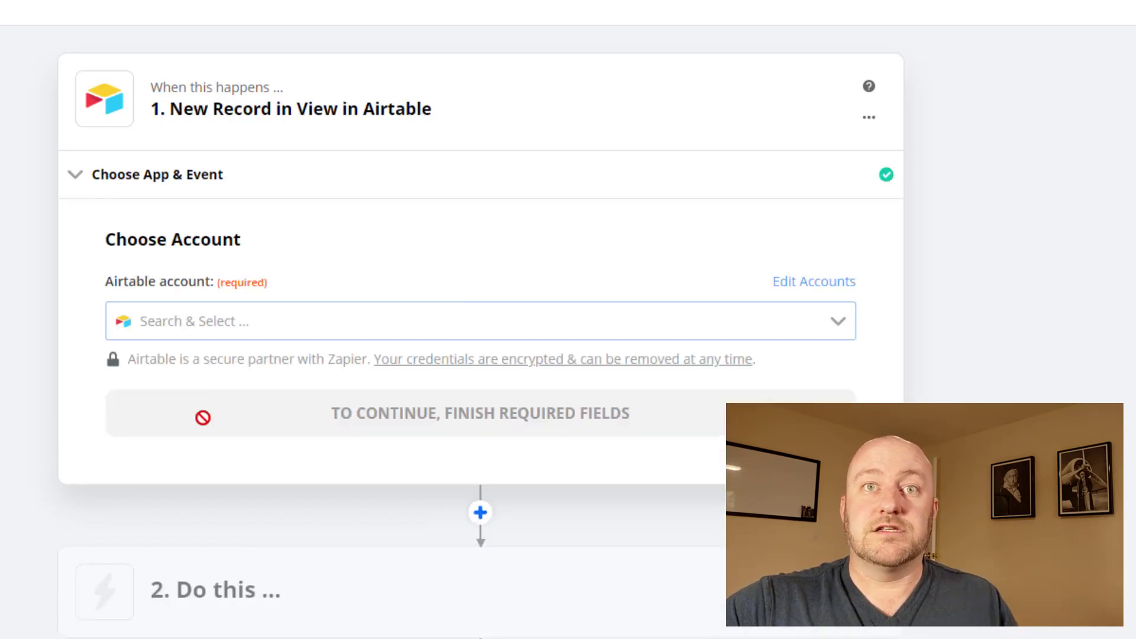
{"action": "left_click", "coordinate": [196, 322]}
{"action": "left_click", "coordinate": [208, 361]}
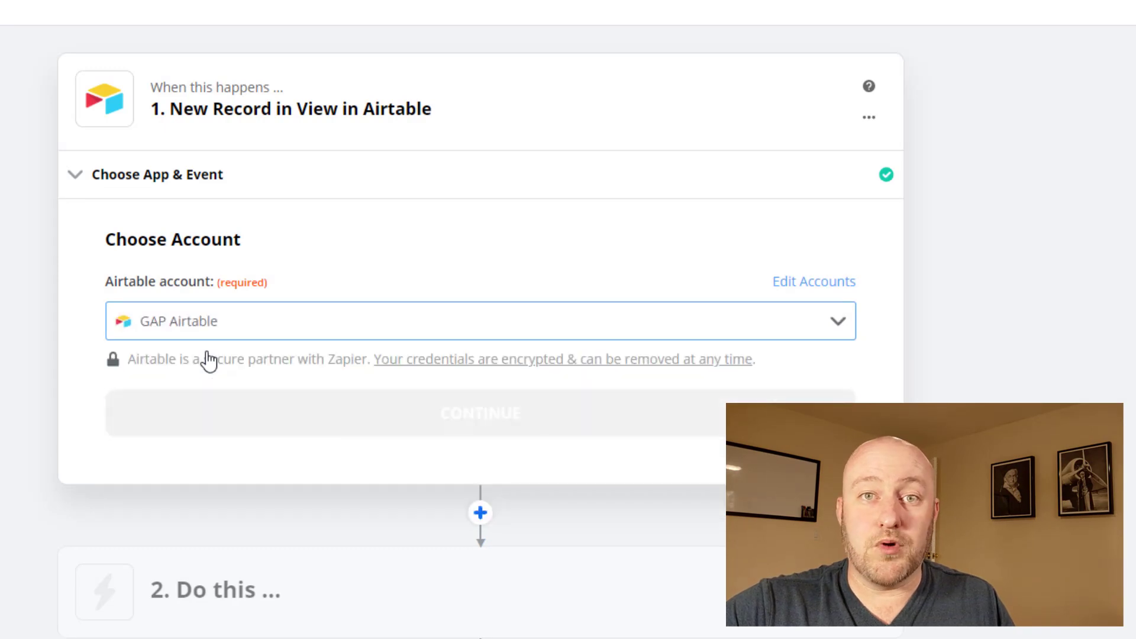
Step: Point the trigger at base Intake Example, table Requests, view Development
{"action": "left_click", "coordinate": [232, 412]}
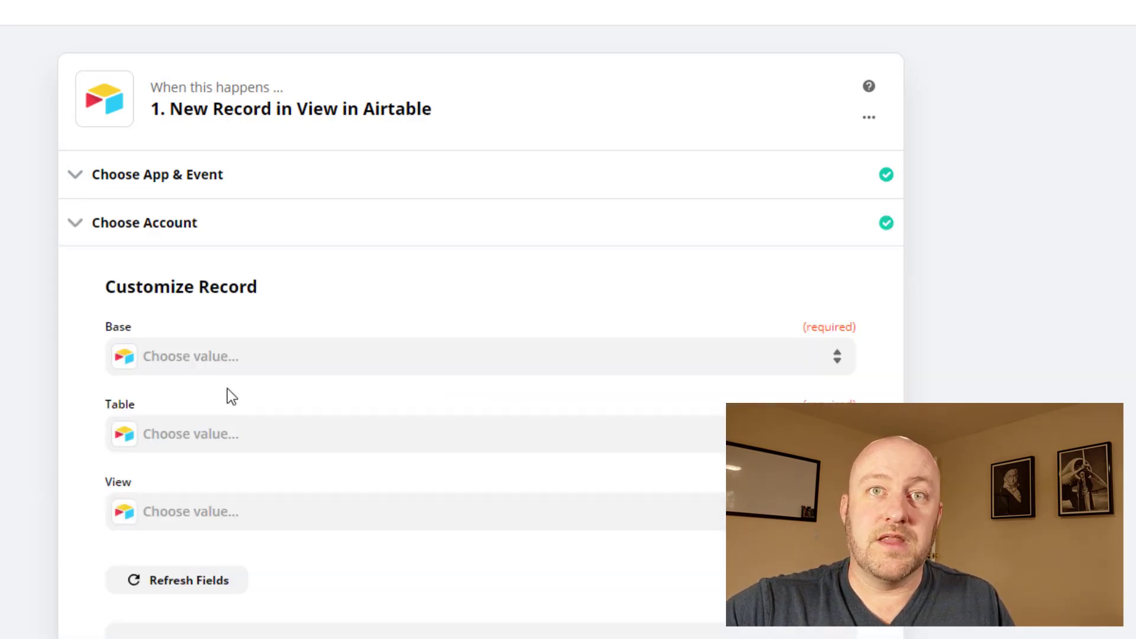
{"action": "left_click", "coordinate": [219, 368]}
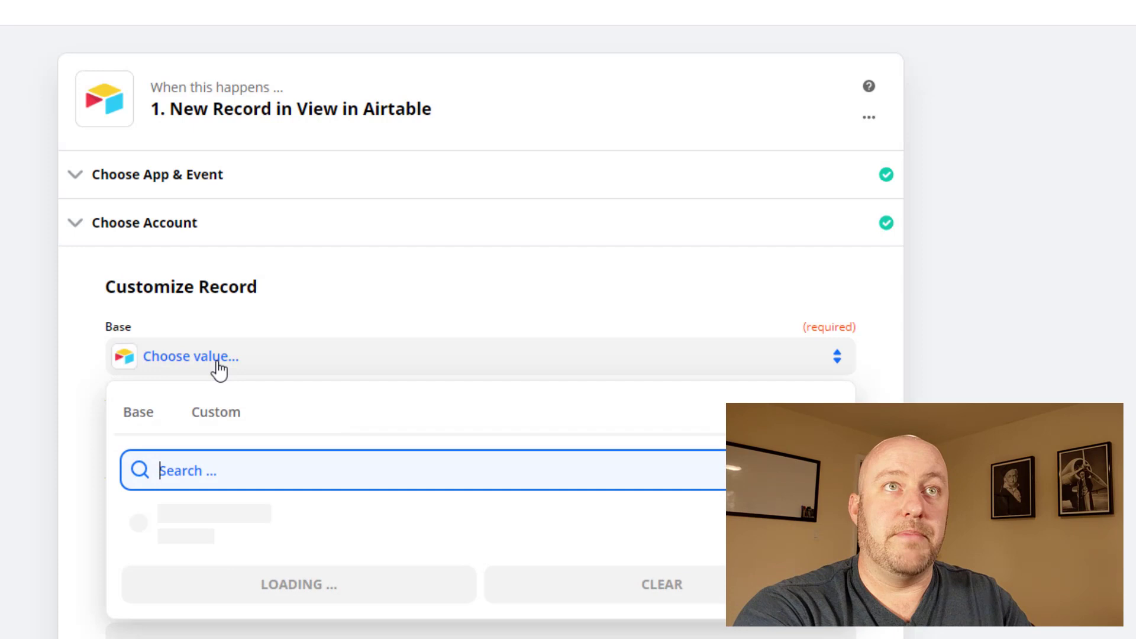
{"action": "type", "text": "inta"}
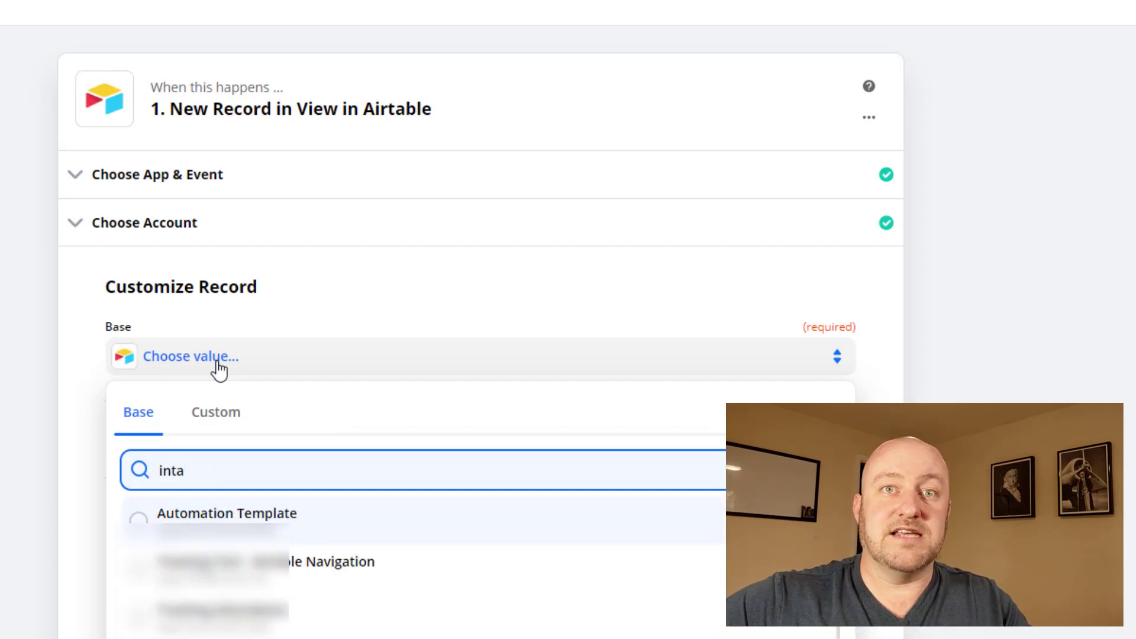
{"action": "type", "text": "ke"}
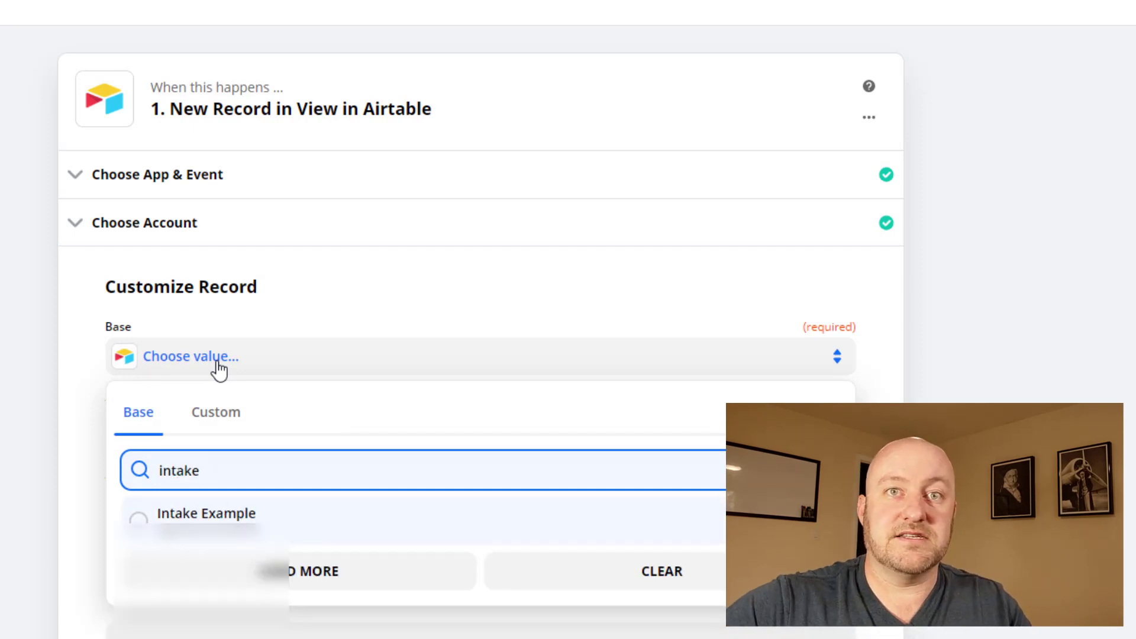
{"action": "left_click", "coordinate": [207, 513]}
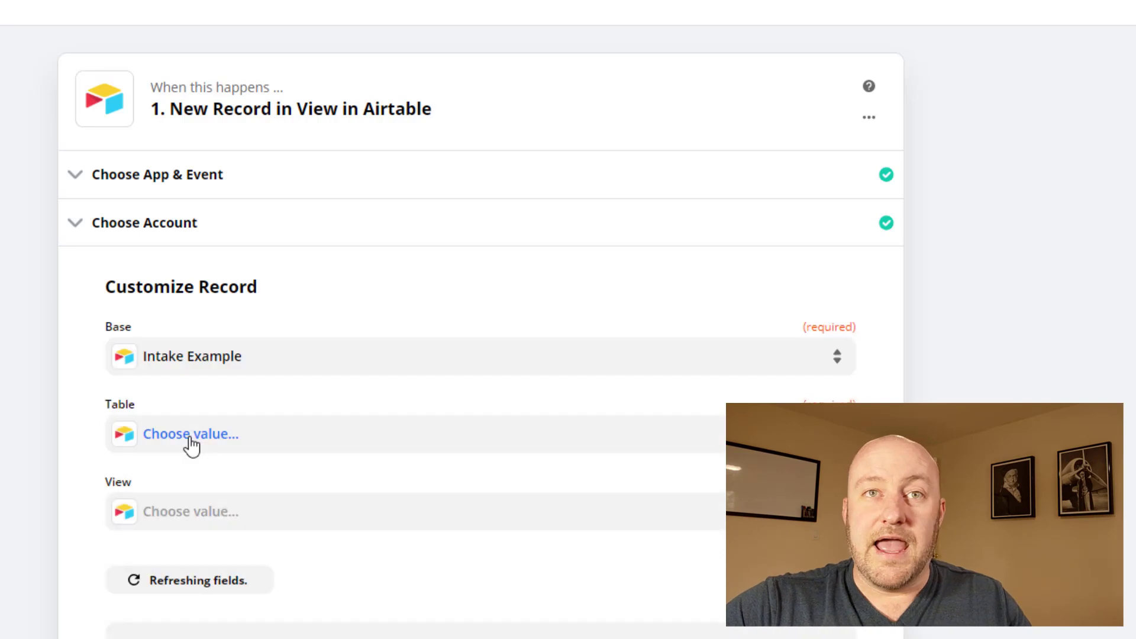
{"action": "left_click", "coordinate": [191, 441]}
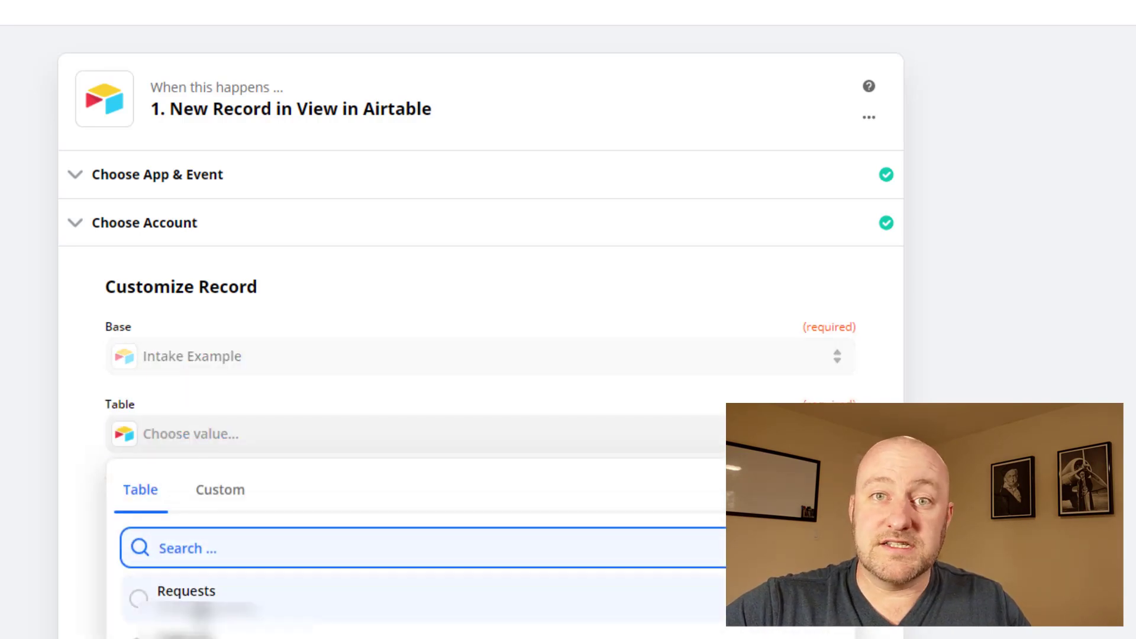
{"action": "left_click", "coordinate": [195, 594]}
{"action": "left_click", "coordinate": [214, 525]}
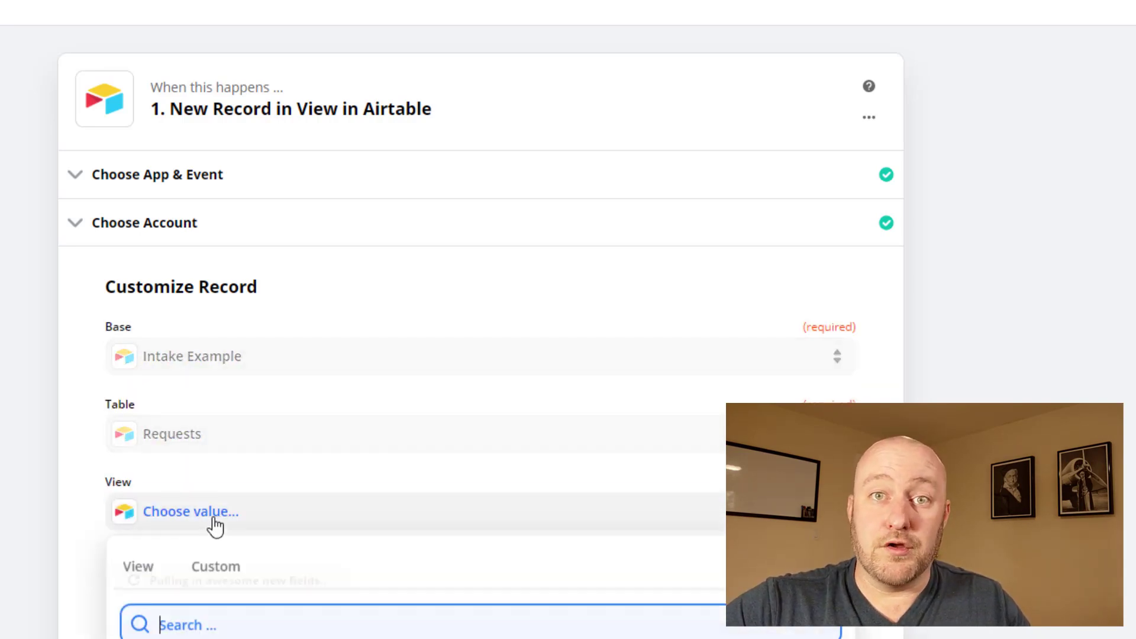
{"action": "scroll", "coordinate": [183, 541], "scroll_direction": "down", "scroll_amount": 3}
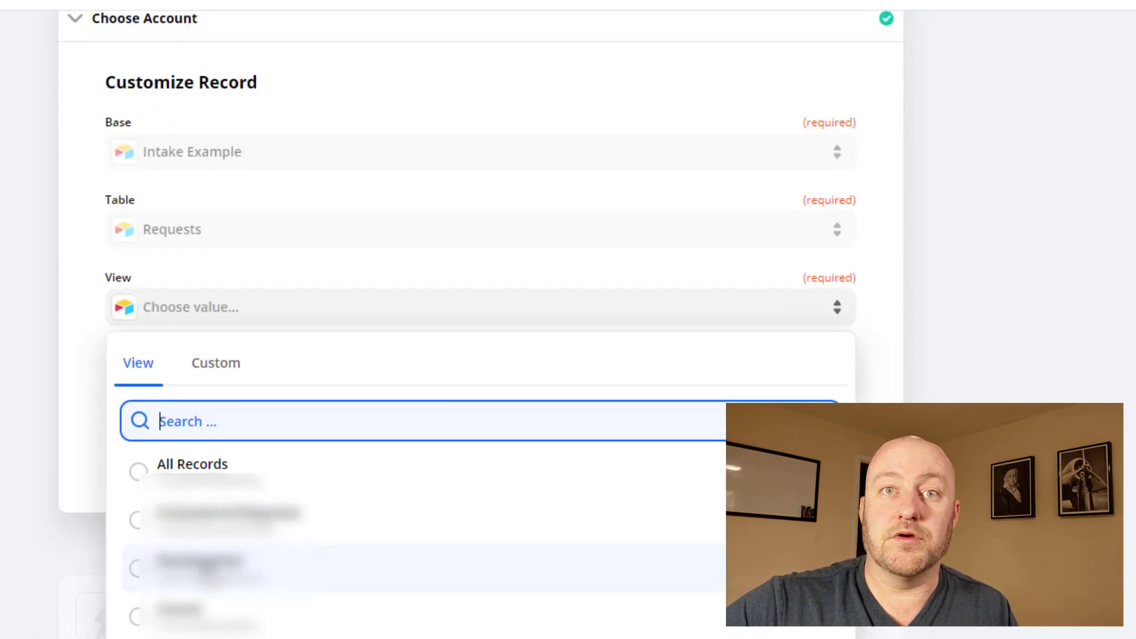
{"action": "left_click", "coordinate": [195, 565]}
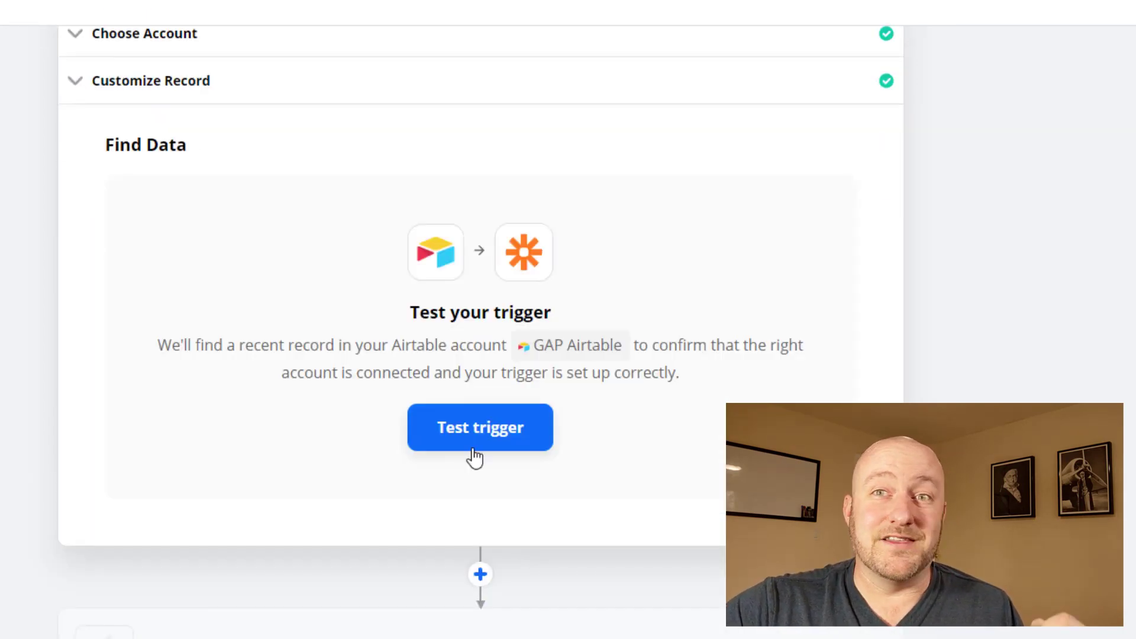
Step: Test the Airtable trigger with a recent record and finish step 1
{"action": "left_click", "coordinate": [477, 437]}
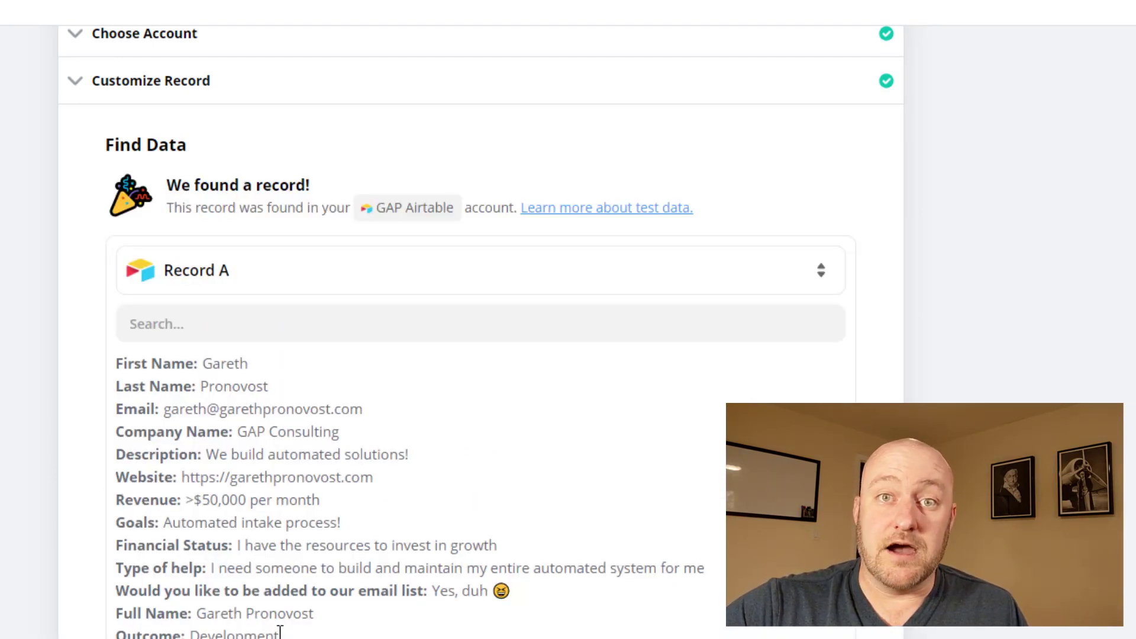
{"action": "scroll", "coordinate": [261, 595], "scroll_direction": "down", "scroll_amount": 5}
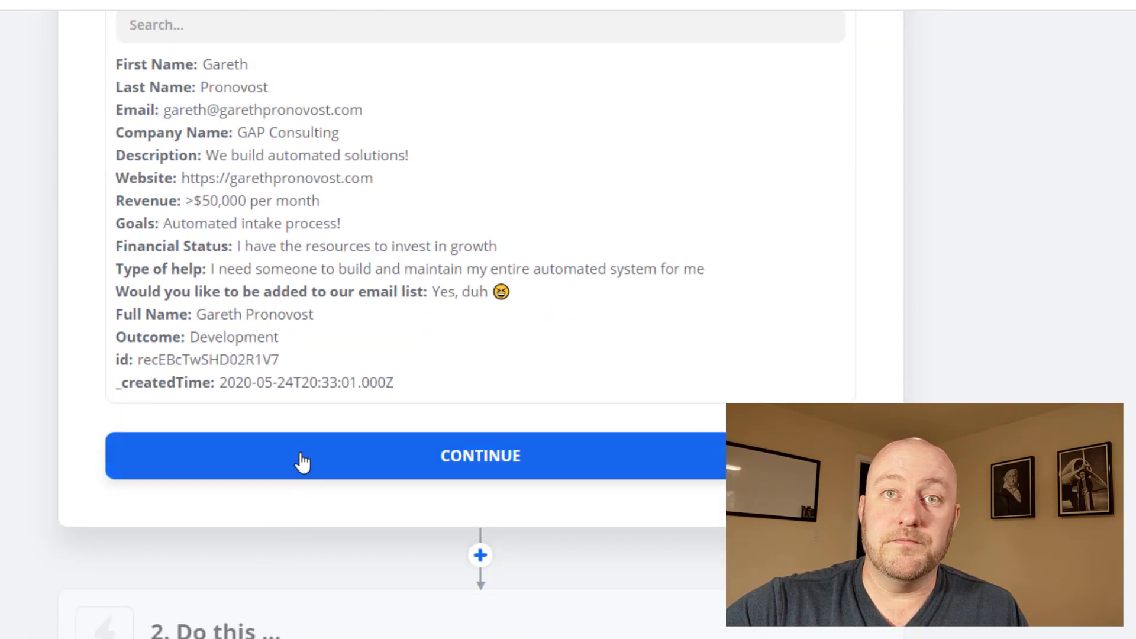
{"action": "left_click", "coordinate": [302, 461]}
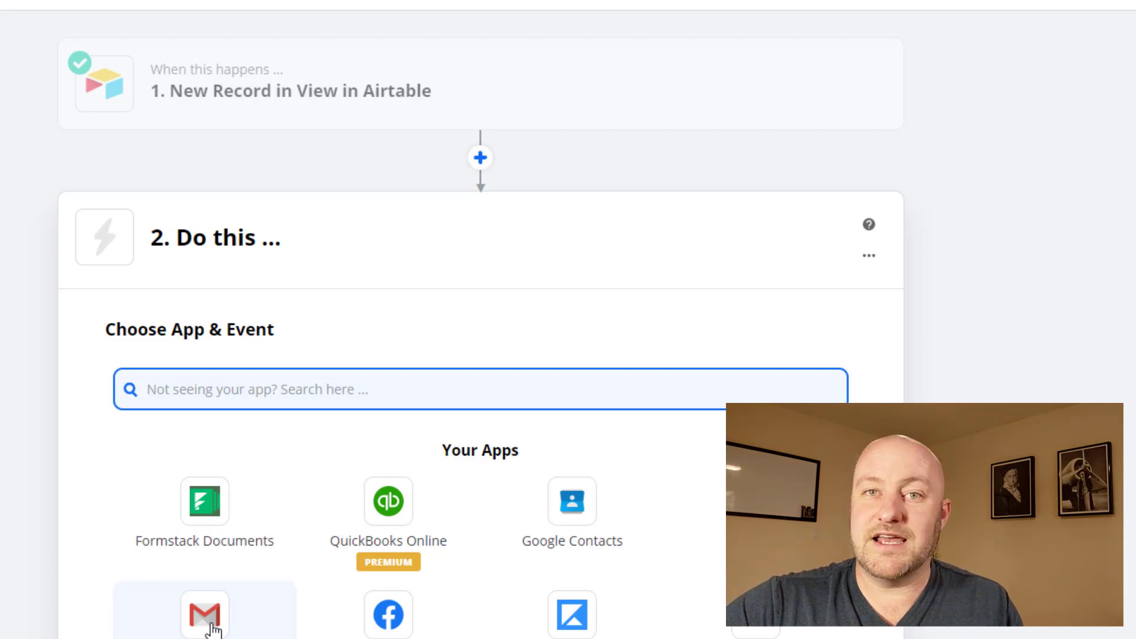
Step: Make step 2 a Gmail Send Email action using the connected Gmail account
{"action": "left_click", "coordinate": [210, 630]}
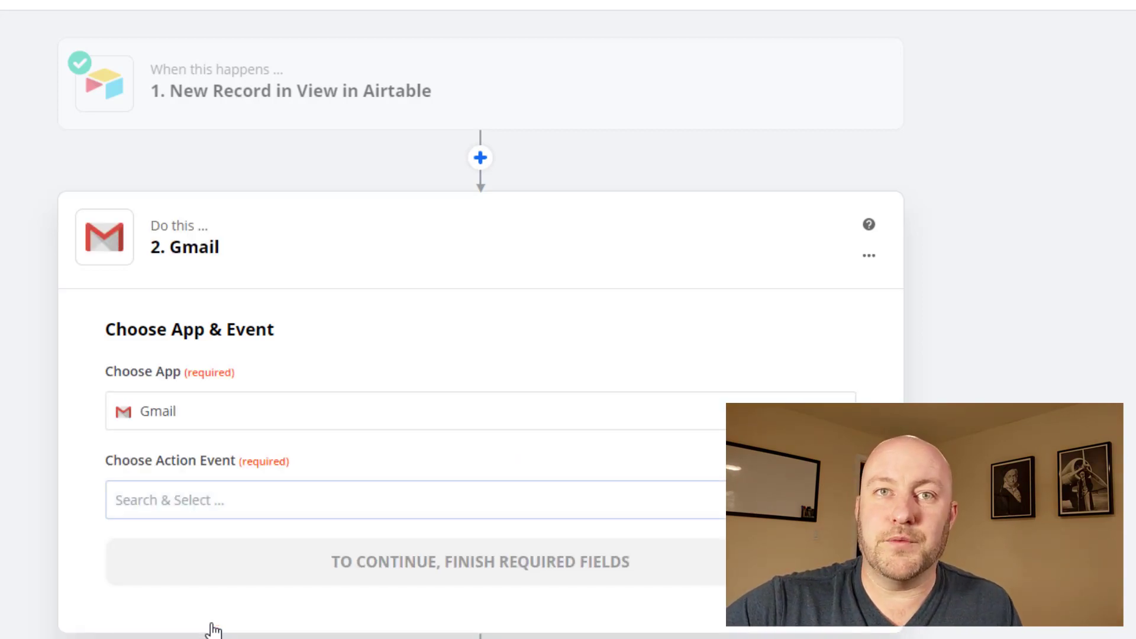
{"action": "left_click", "coordinate": [205, 500]}
{"action": "left_click", "coordinate": [178, 600]}
{"action": "left_click", "coordinate": [264, 565]}
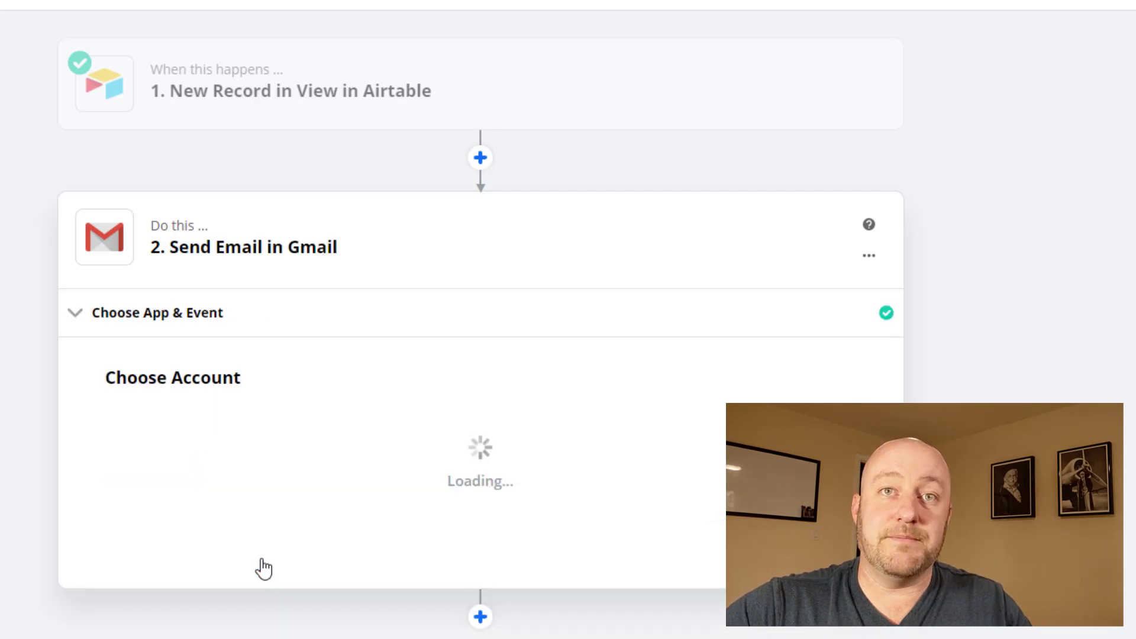
{"action": "left_click", "coordinate": [175, 454]}
{"action": "left_click", "coordinate": [178, 497]}
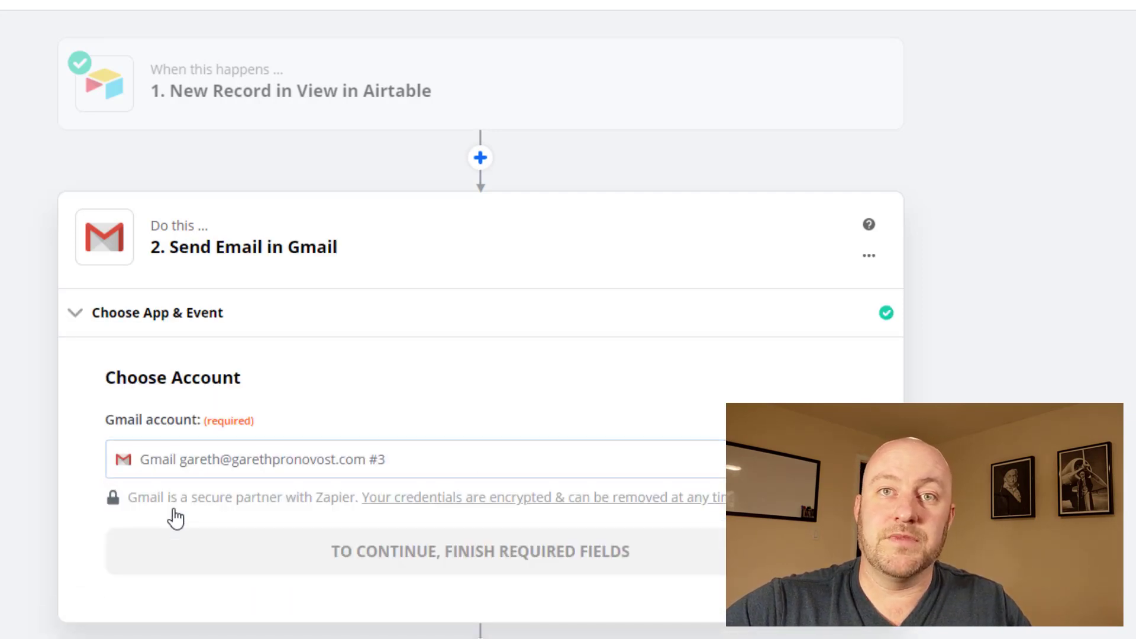
{"action": "left_click", "coordinate": [204, 565]}
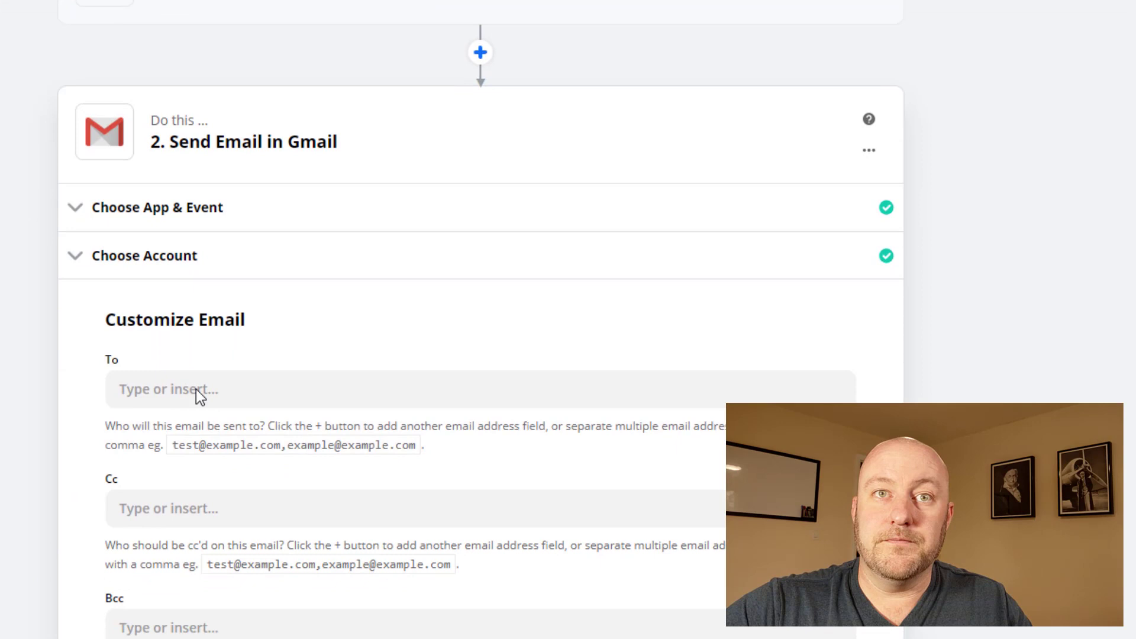
Step: Map To to the Airtable record's Email and set From to the primary address
{"action": "left_click", "coordinate": [205, 342]}
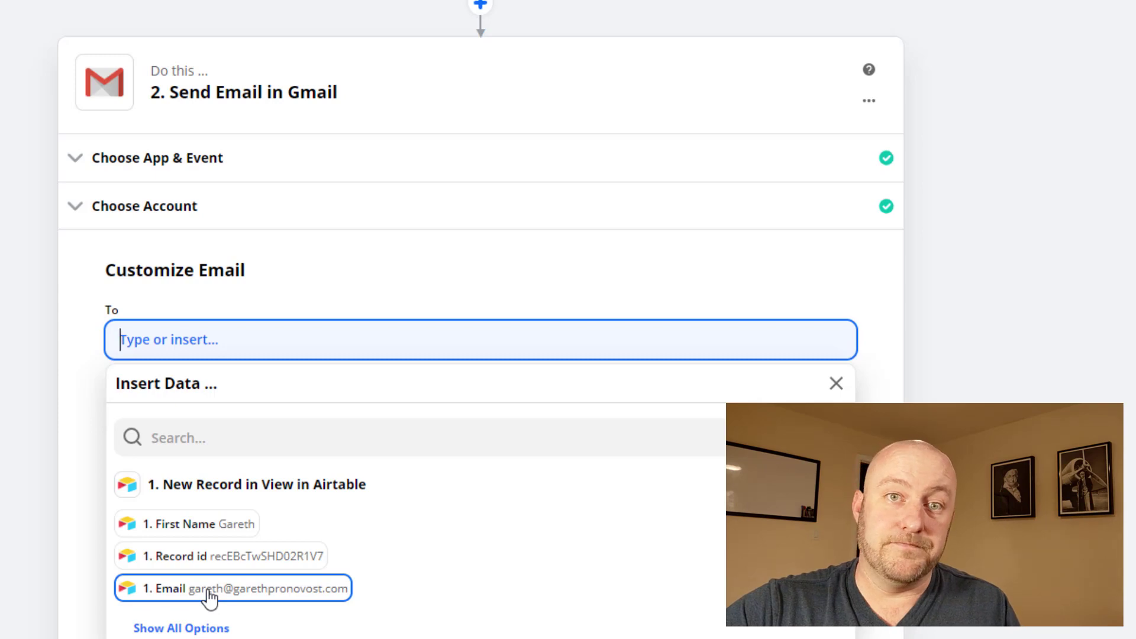
{"action": "left_click", "coordinate": [210, 597]}
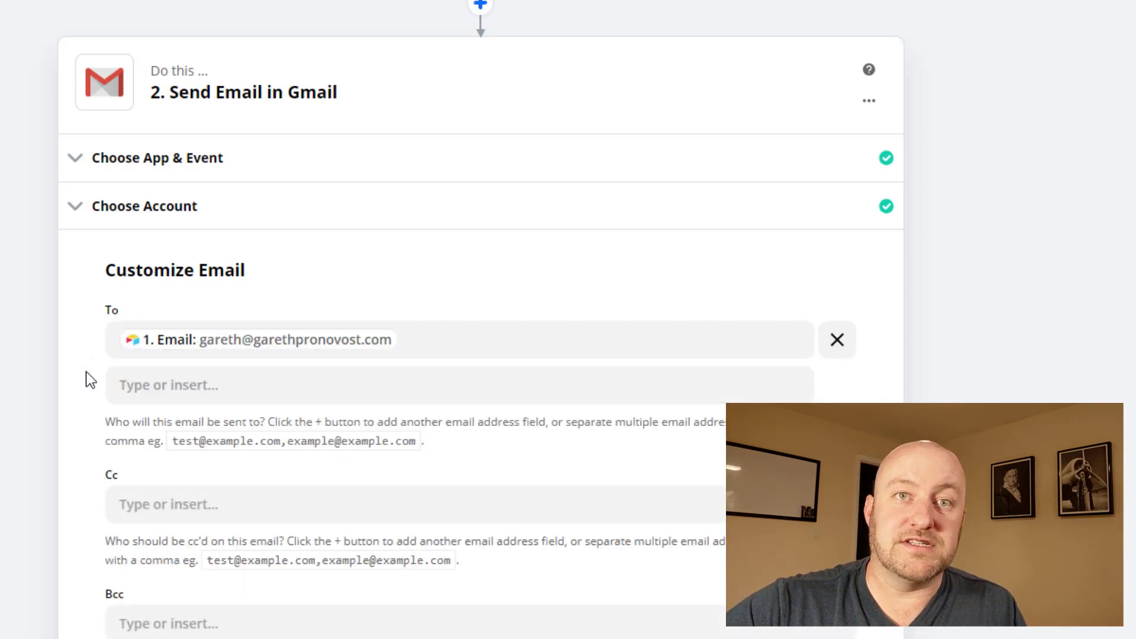
{"action": "scroll", "coordinate": [86, 377], "scroll_direction": "down", "scroll_amount": 3}
{"action": "scroll", "coordinate": [119, 432], "scroll_direction": "down", "scroll_amount": 3}
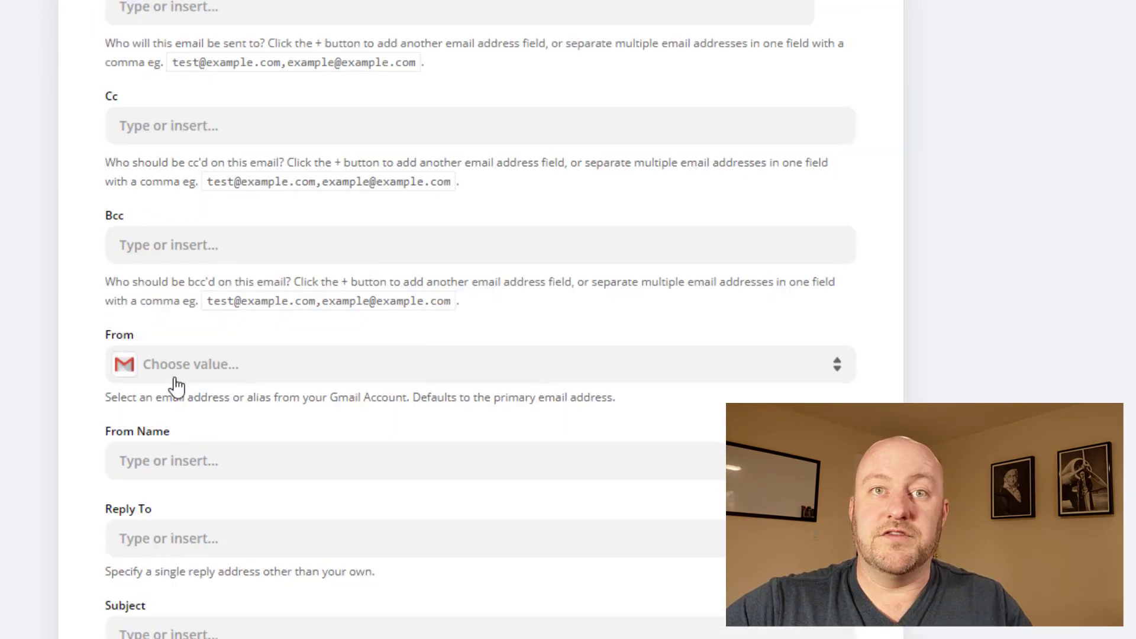
{"action": "left_click", "coordinate": [175, 377]}
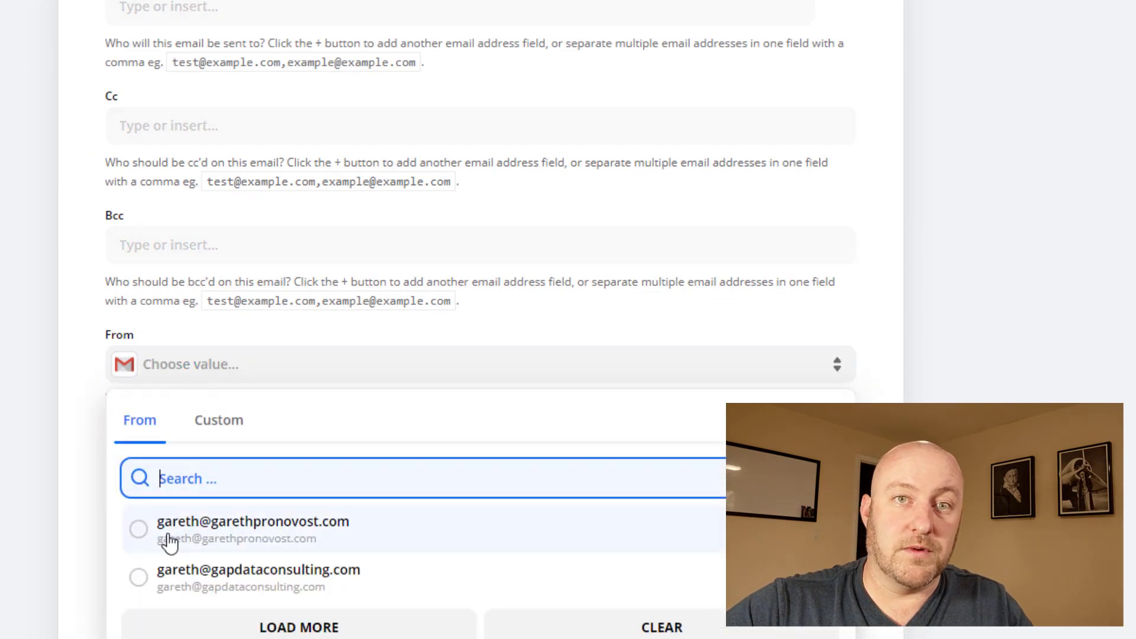
{"action": "left_click", "coordinate": [170, 542]}
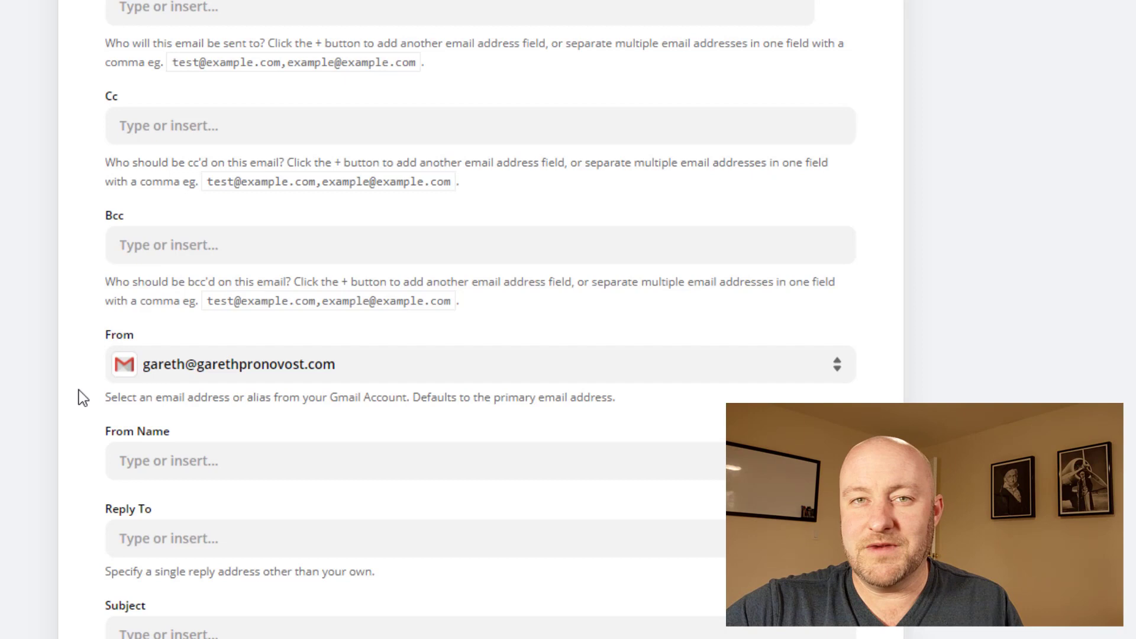
Step: Set the email subject to 'Thanks for filling out our form at GAP Consulting'
{"action": "scroll", "coordinate": [180, 297], "scroll_direction": "down", "scroll_amount": 3}
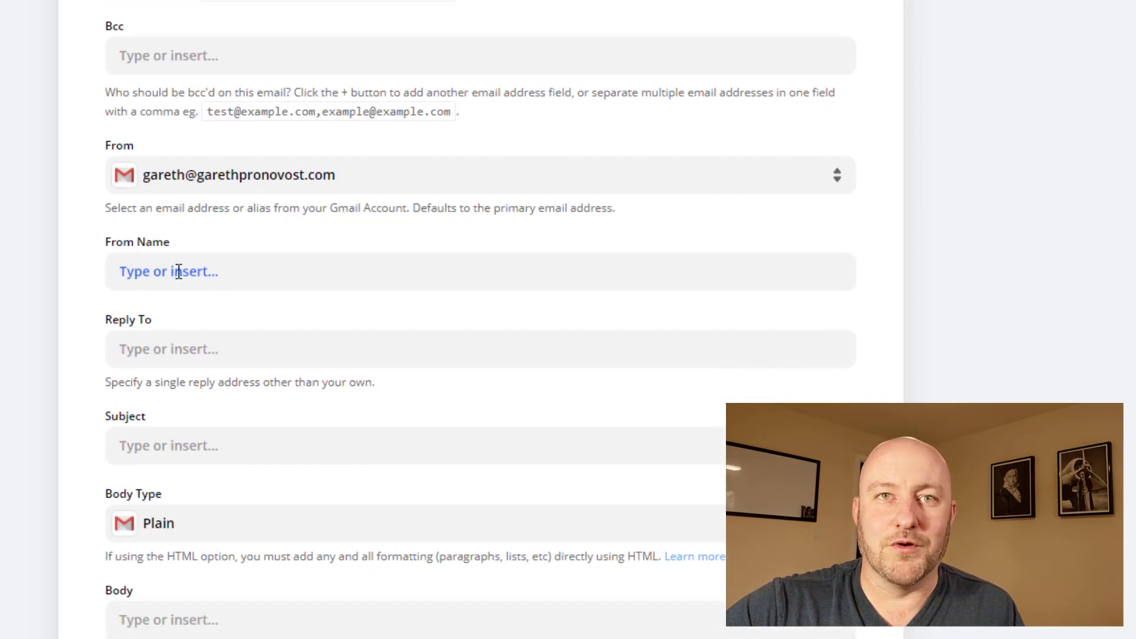
{"action": "left_click", "coordinate": [177, 447]}
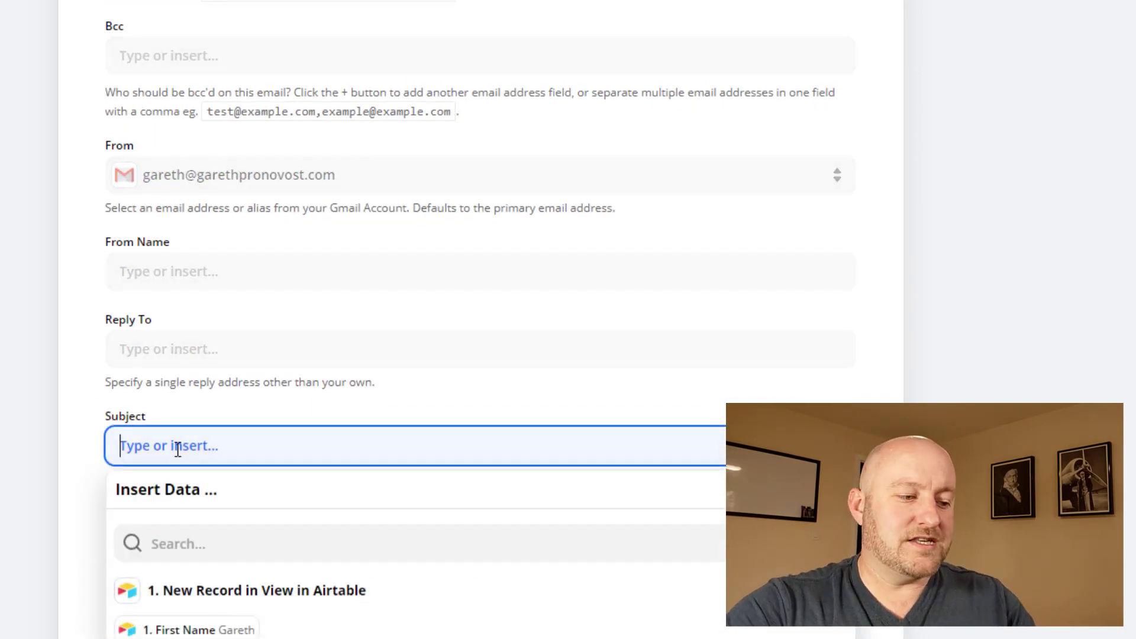
{"action": "type", "text": "Thanks for "}
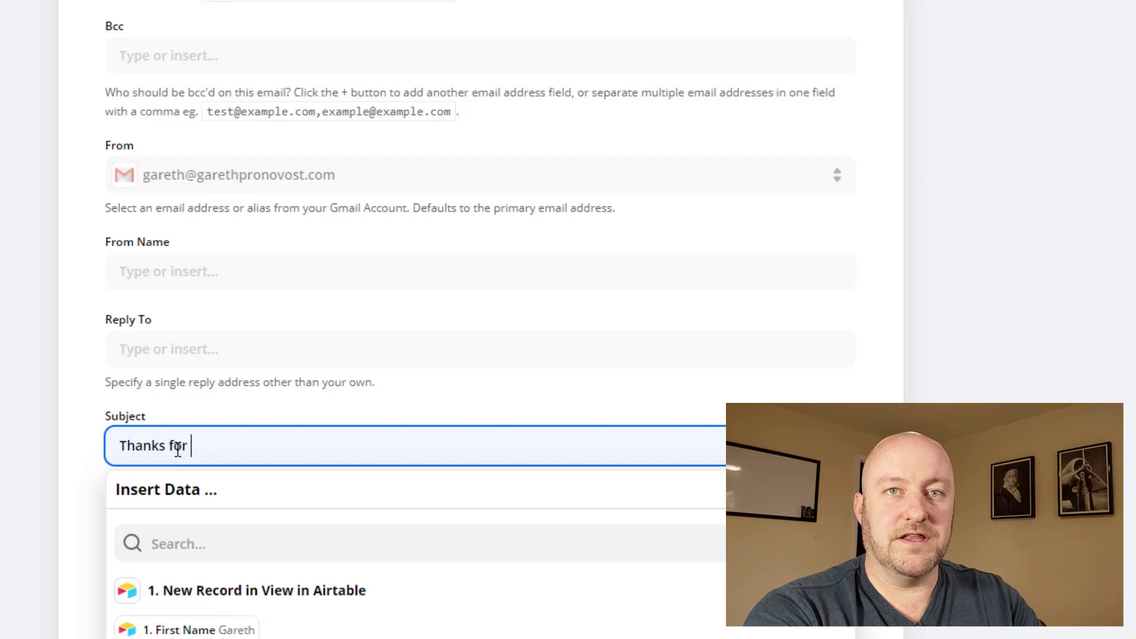
{"action": "type", "text": "fillin"}
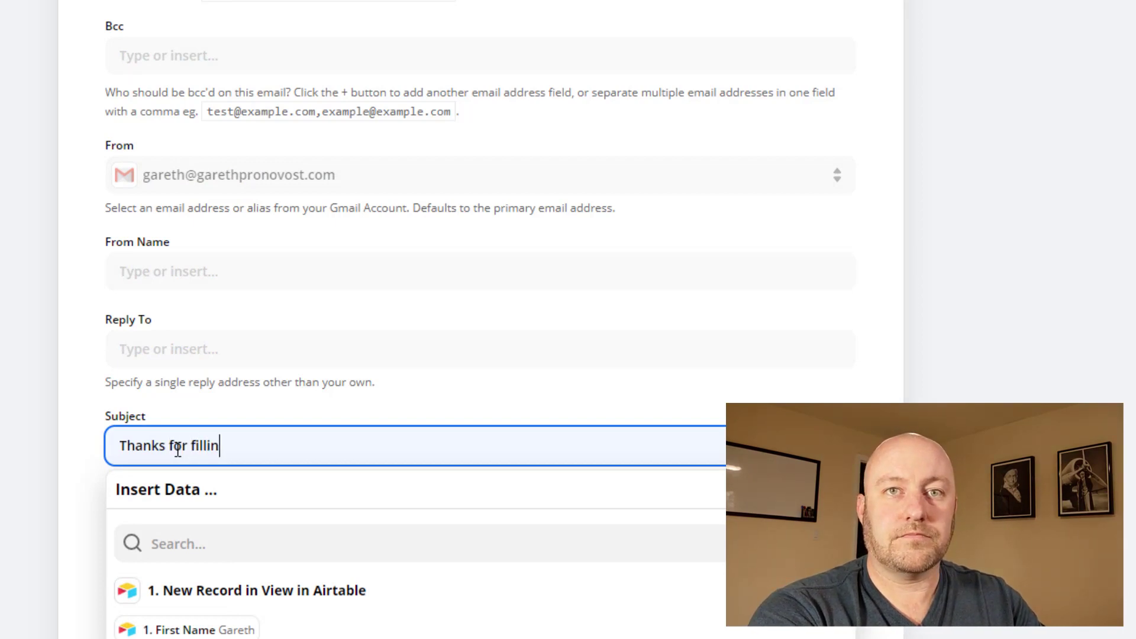
{"action": "type", "text": "g out our form a"}
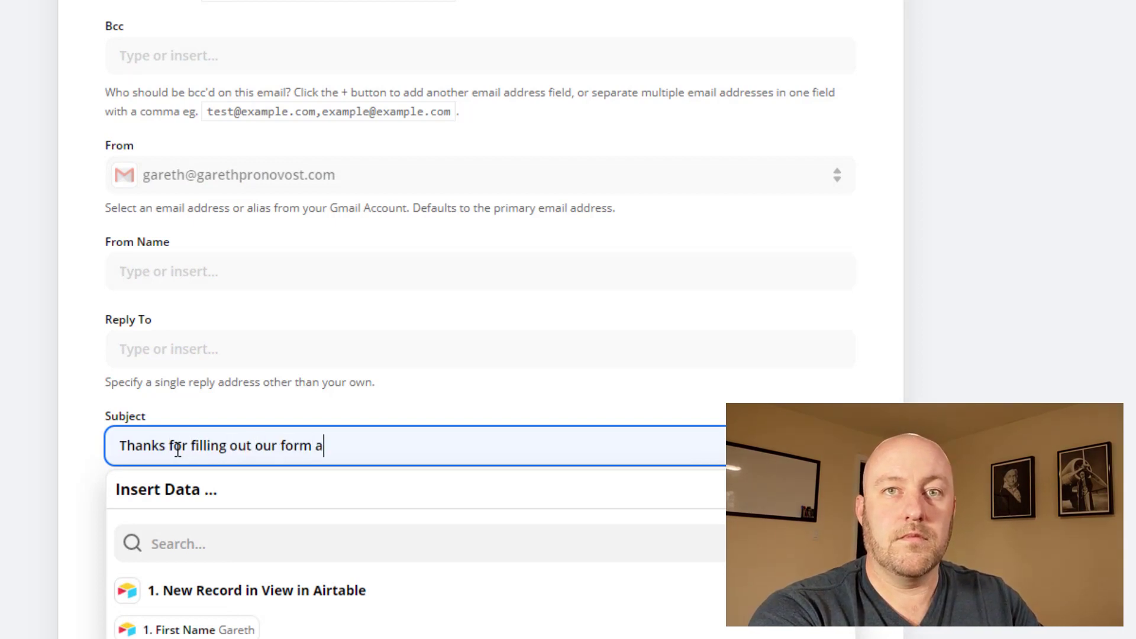
{"action": "type", "text": "t GAP Consult"}
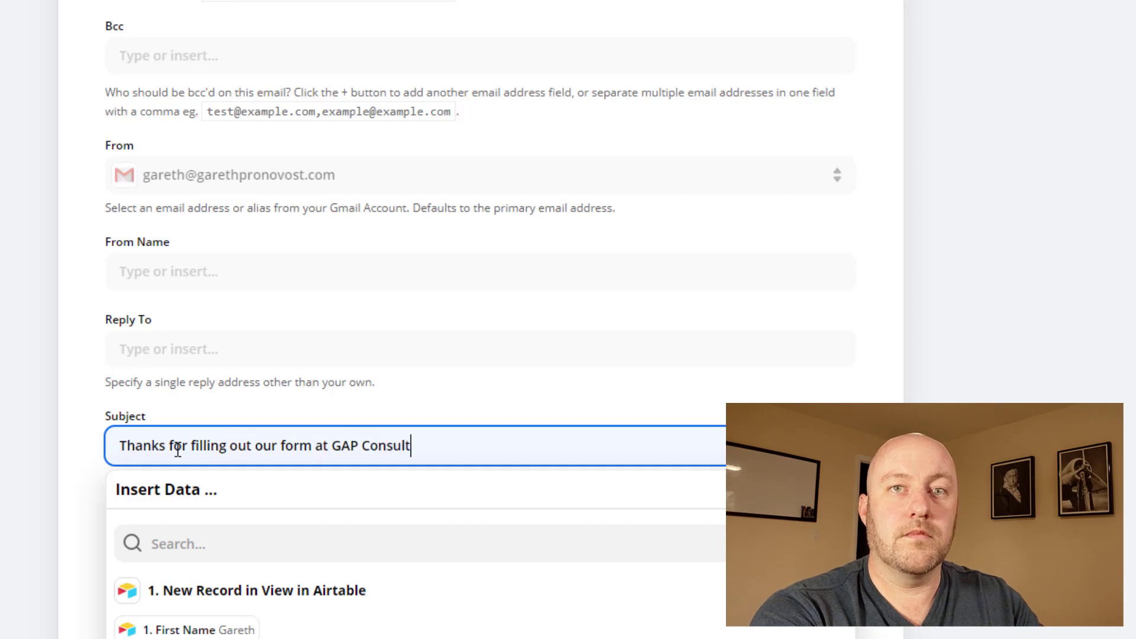
{"action": "type", "text": "ing"}
{"action": "scroll", "coordinate": [82, 244], "scroll_direction": "down", "scroll_amount": 4}
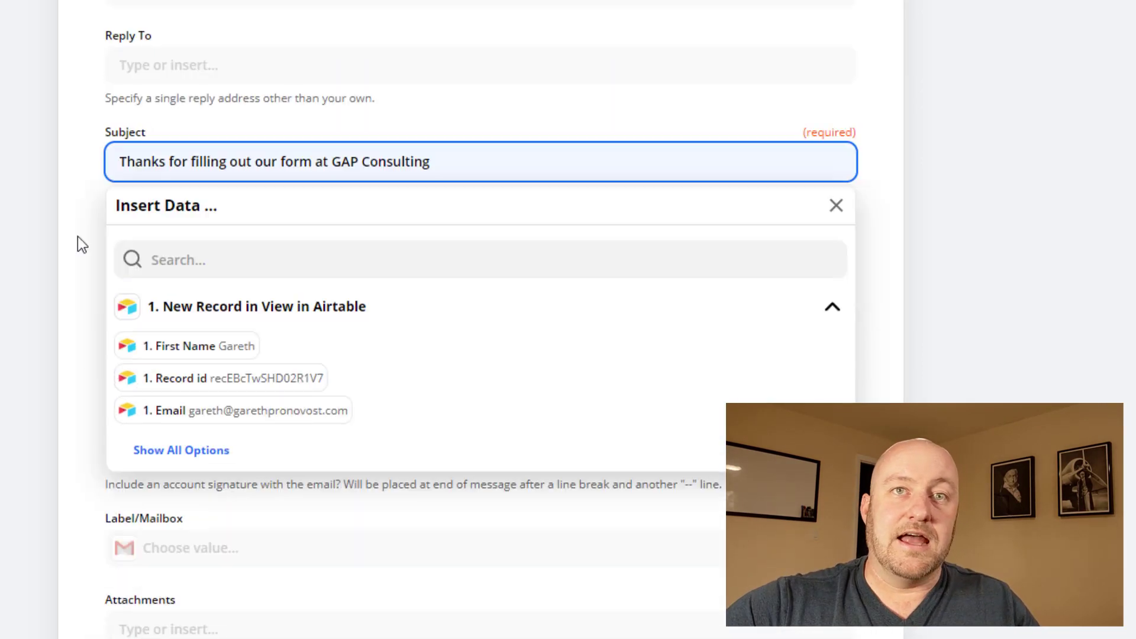
{"action": "left_click", "coordinate": [97, 212]}
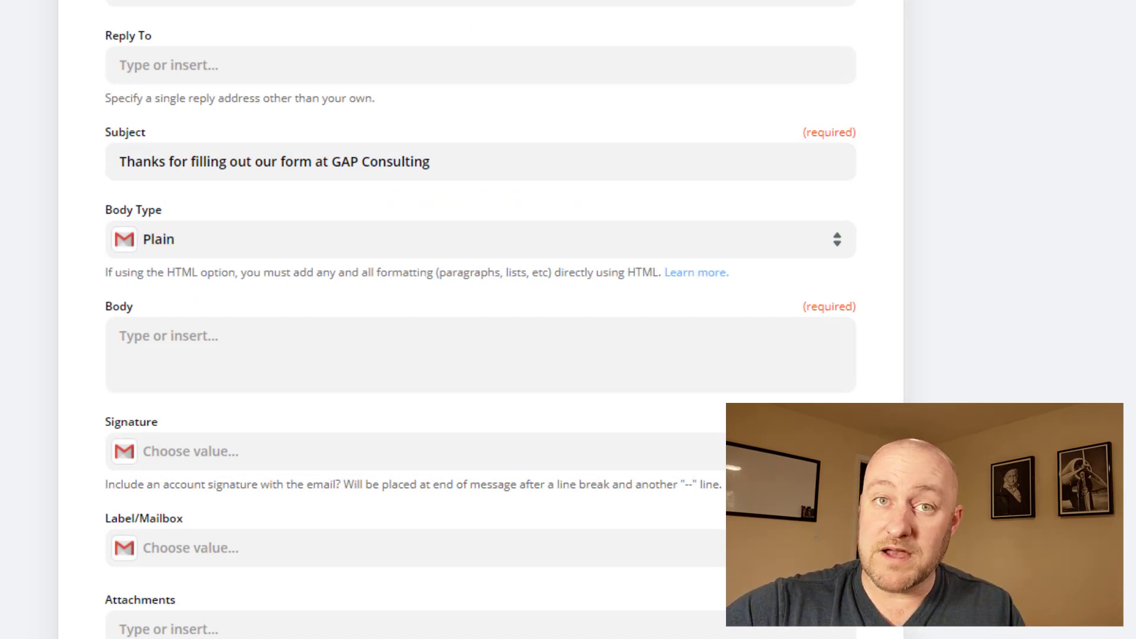
Step: Write a body greeting 'Hi' plus First Name, then ask for a good date/time, and continue
{"action": "left_click", "coordinate": [308, 348]}
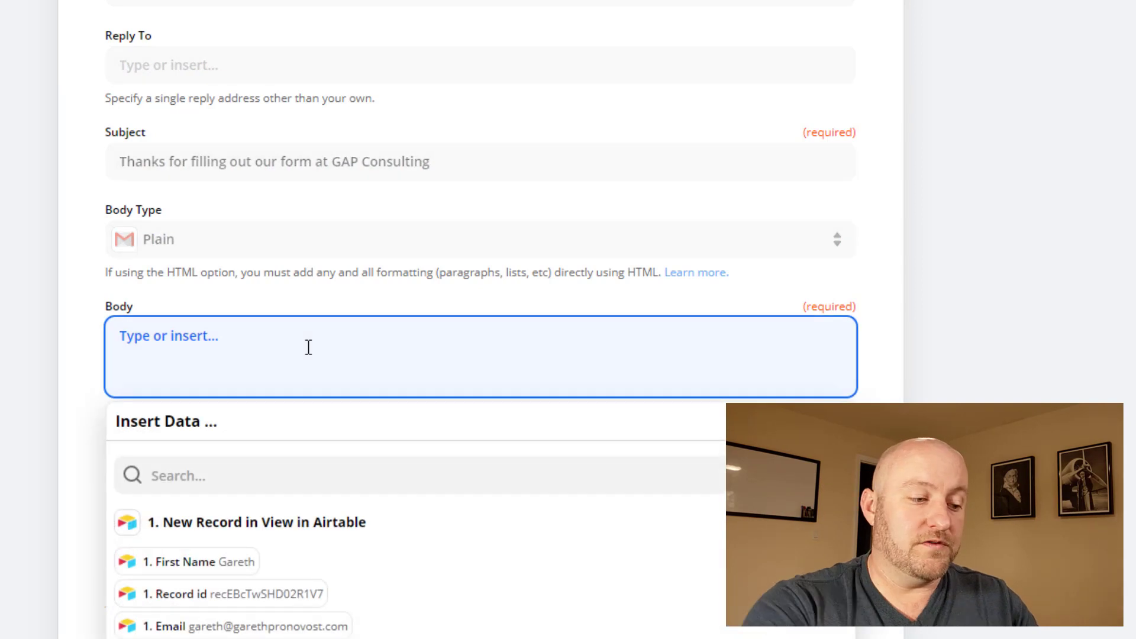
{"action": "type", "text": "Hi"}
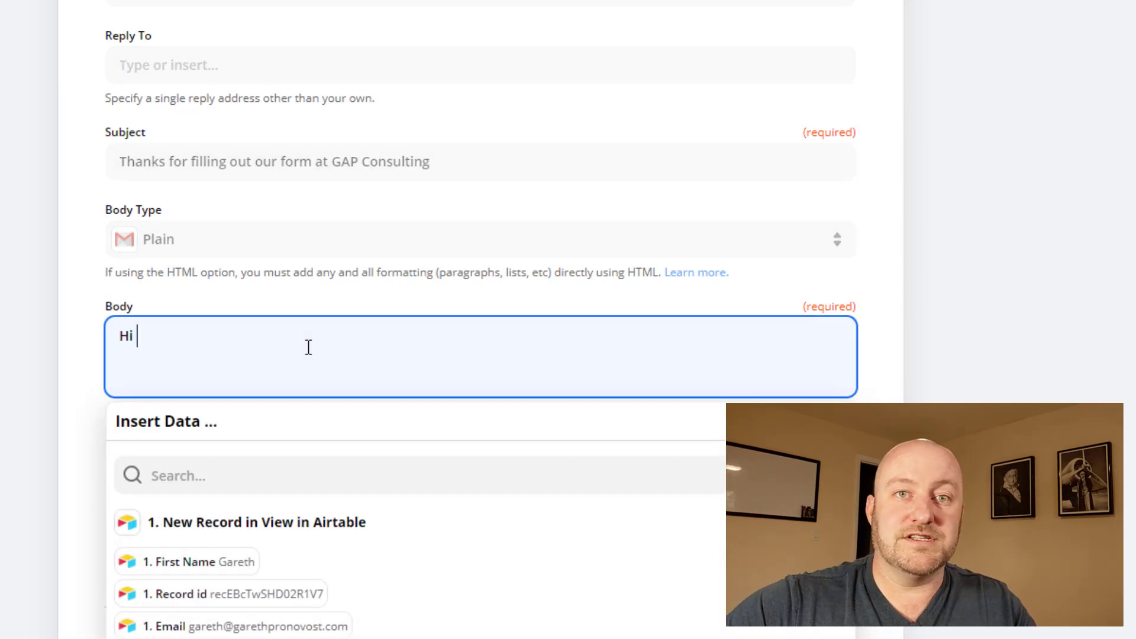
{"action": "left_click", "coordinate": [248, 562]}
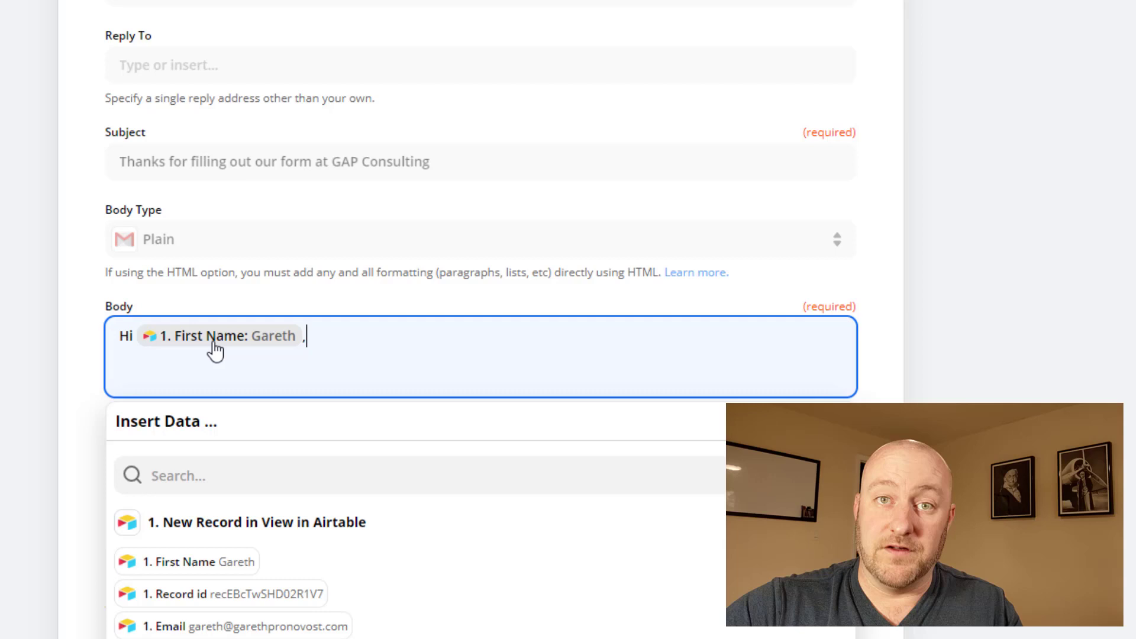
{"action": "key", "text": "Return"}
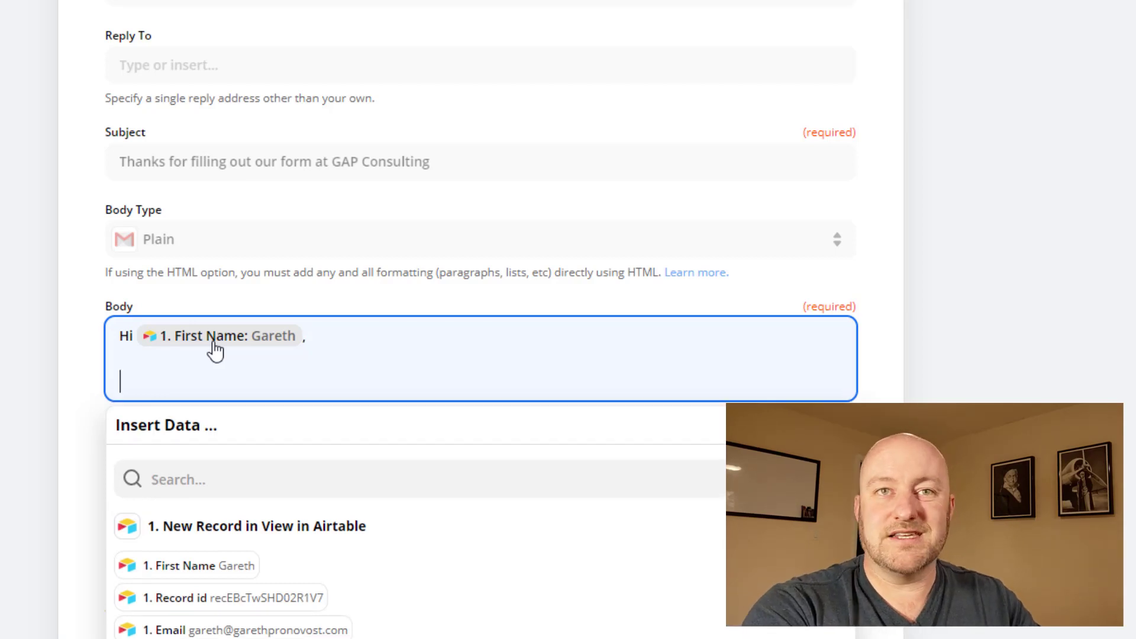
{"action": "type", "text": "T"}
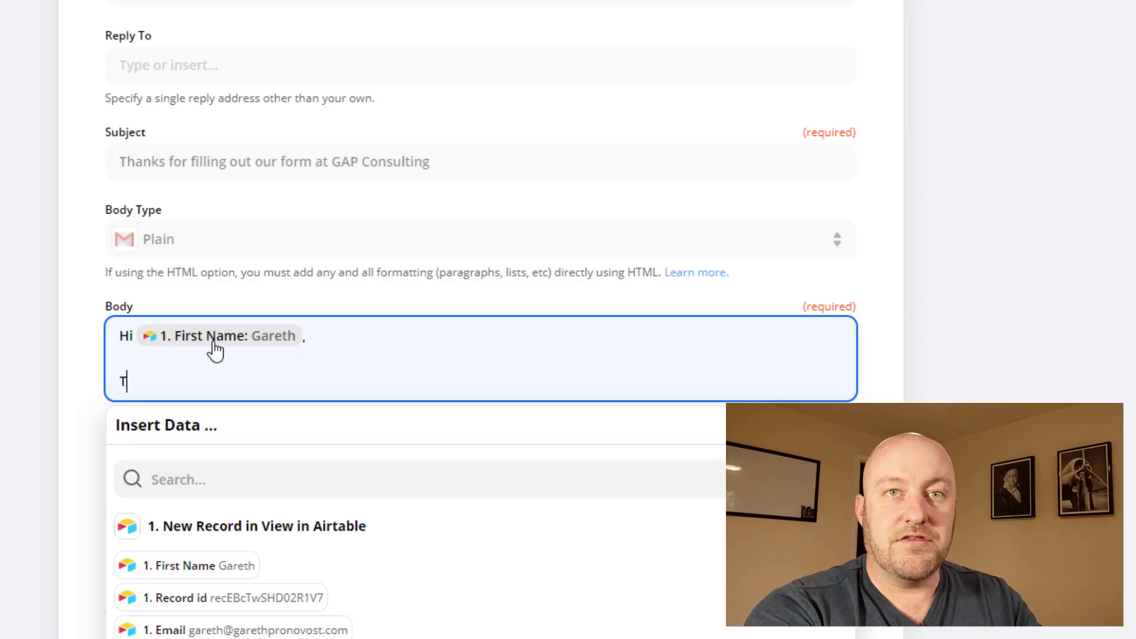
{"action": "type", "text": "hanks for your int"}
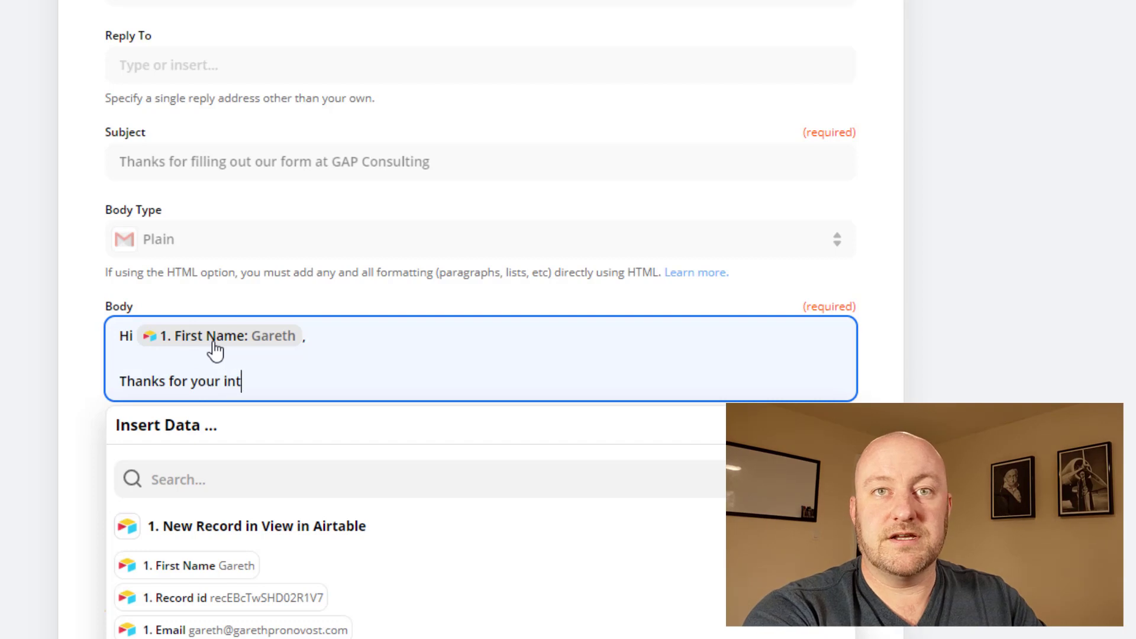
{"action": "type", "text": "erest, we'd love"}
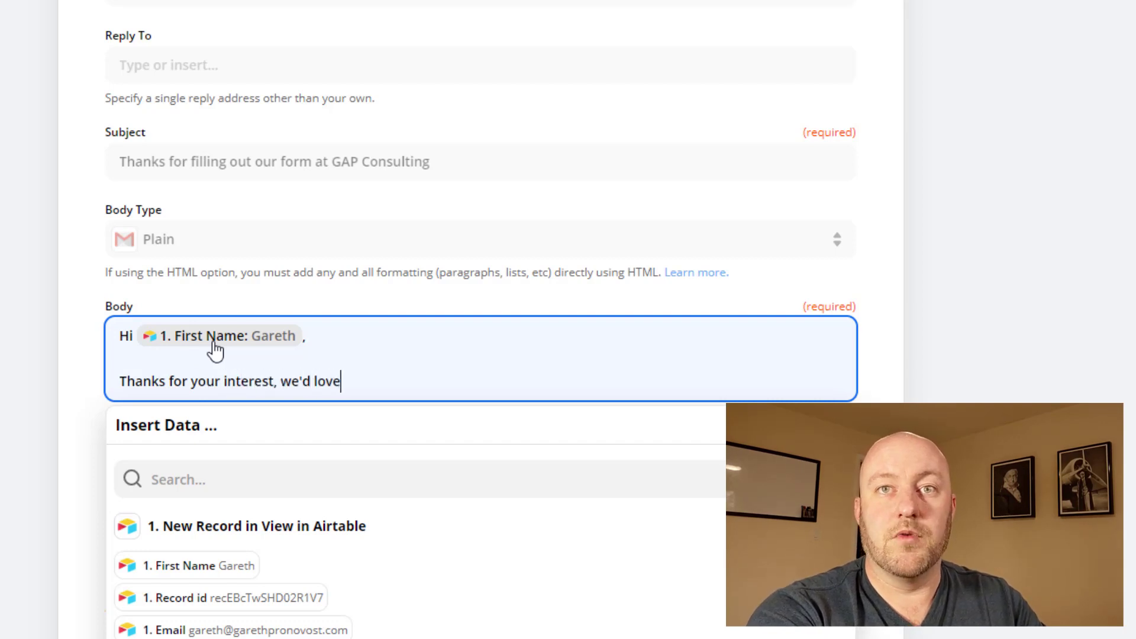
{"action": "type", "text": " to chat more "}
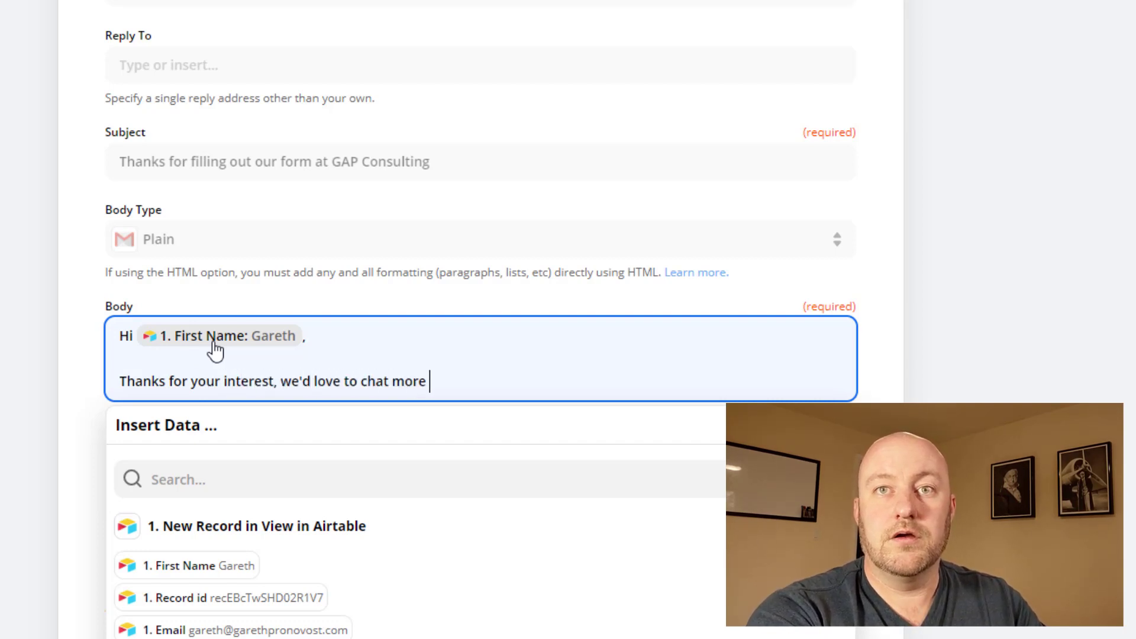
{"action": "type", "text": "- w"}
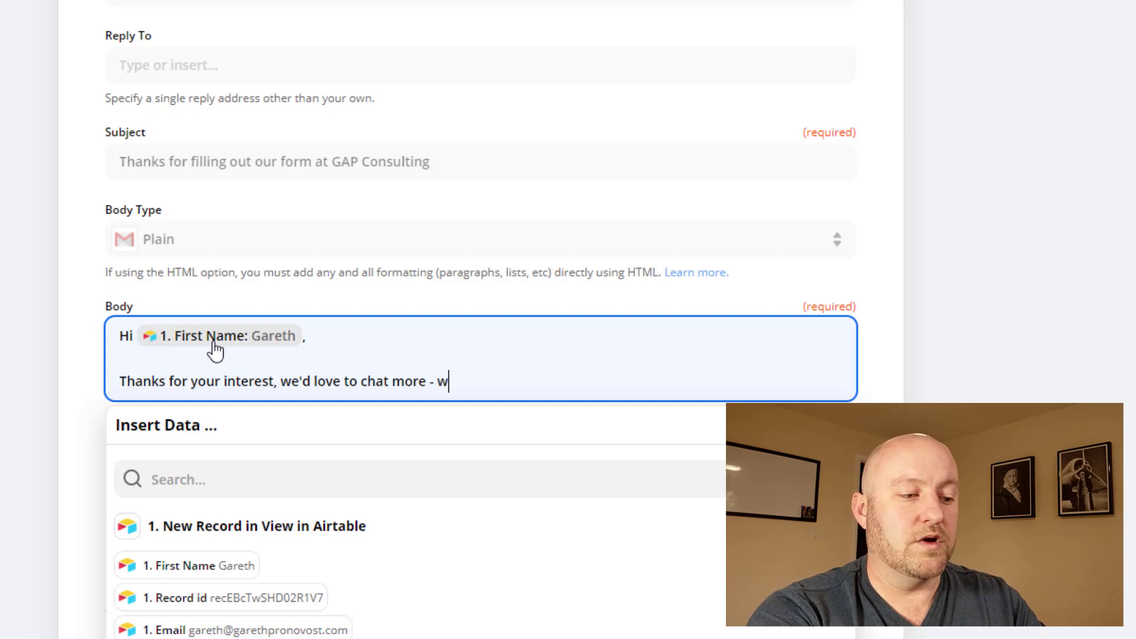
{"action": "type", "text": "hat's a good "}
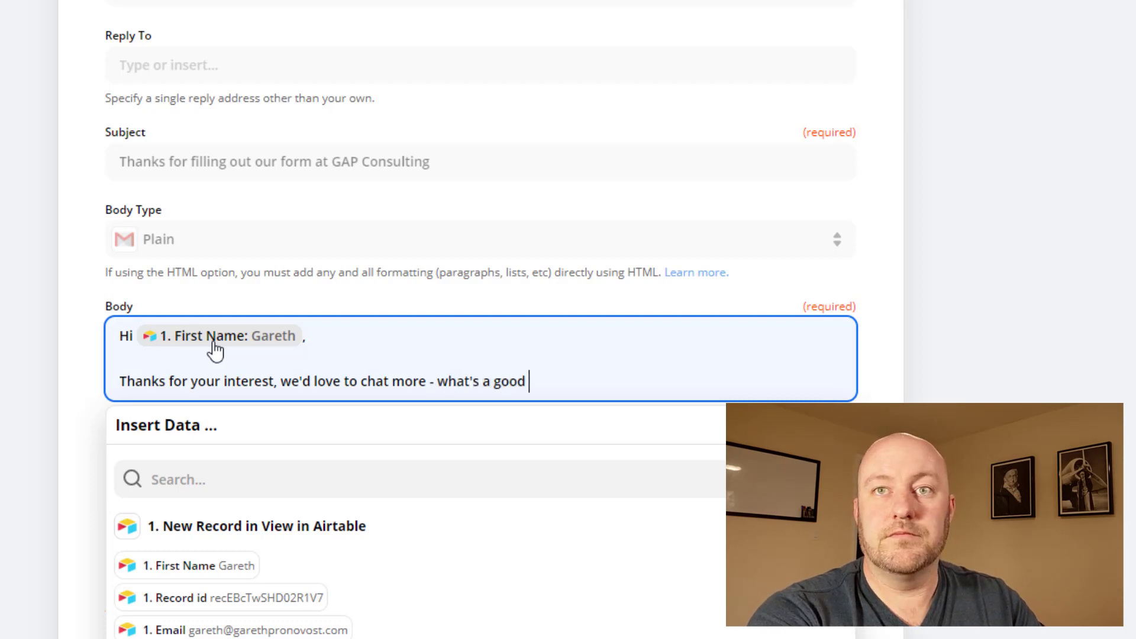
{"action": "type", "text": "date/time for you?"}
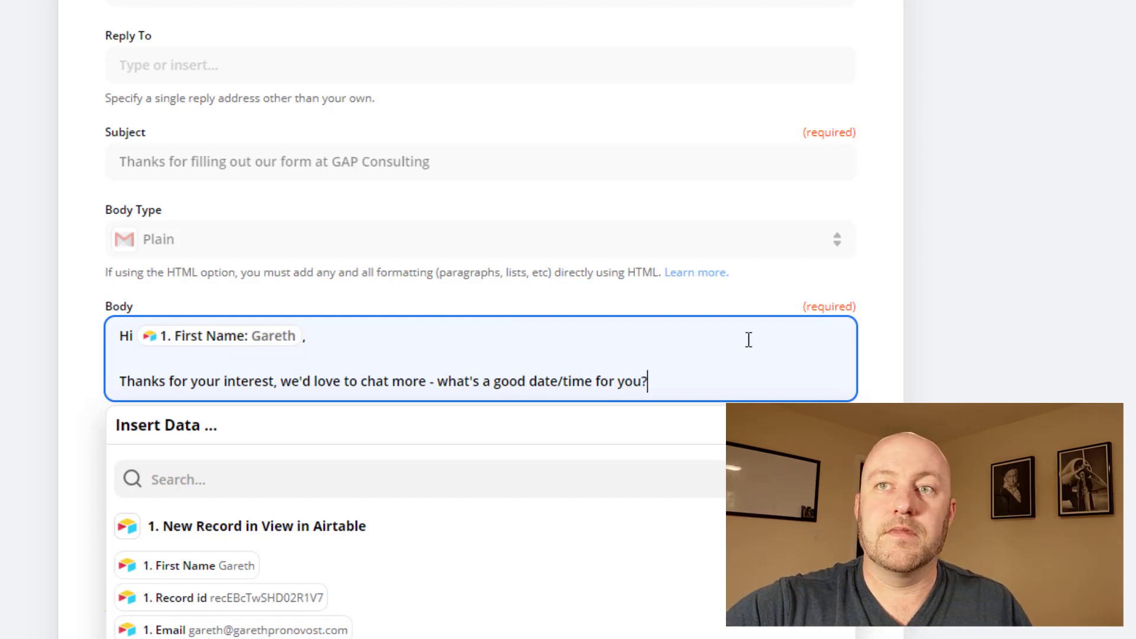
{"action": "left_click", "coordinate": [885, 371]}
{"action": "scroll", "coordinate": [391, 363], "scroll_direction": "down", "scroll_amount": 3}
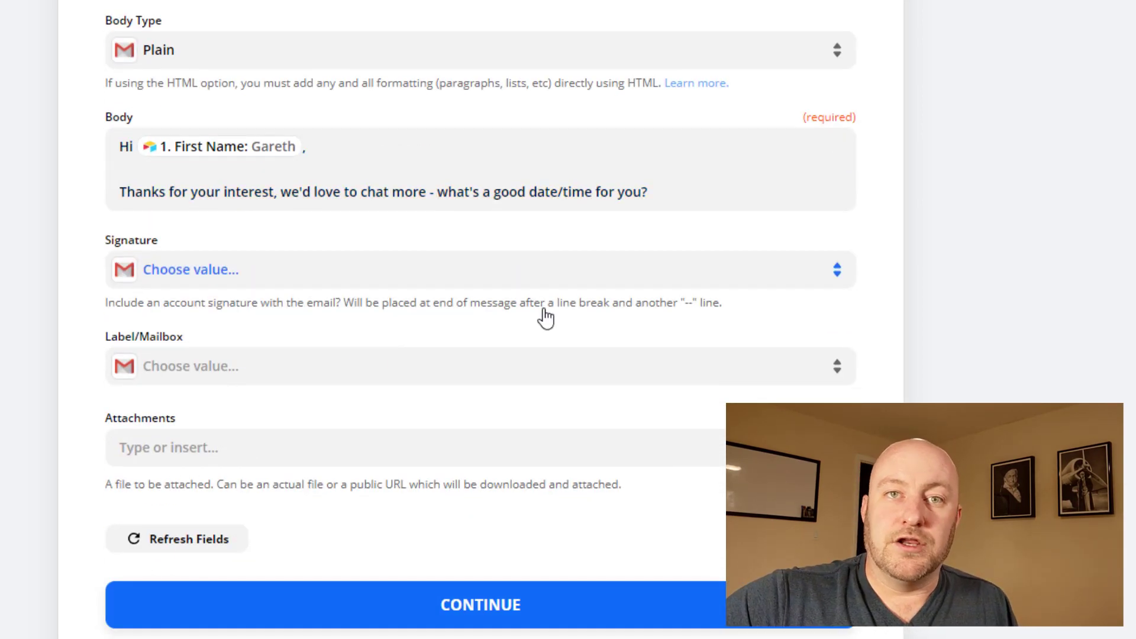
{"action": "left_click", "coordinate": [229, 614]}
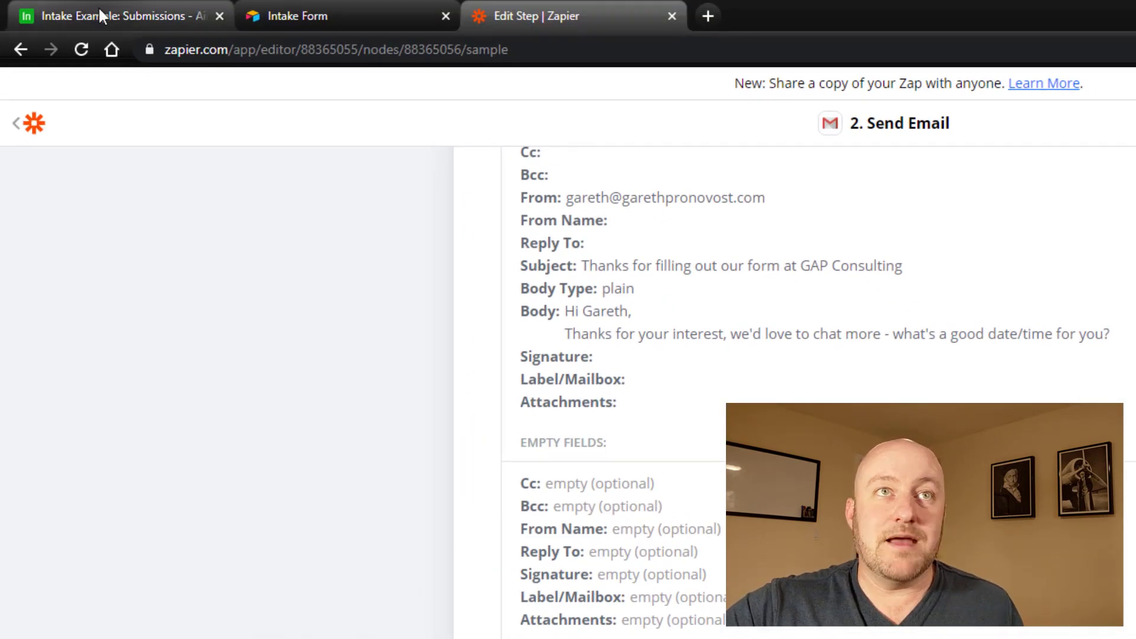
{"action": "left_click", "coordinate": [104, 16]}
{"action": "left_click", "coordinate": [172, 125]}
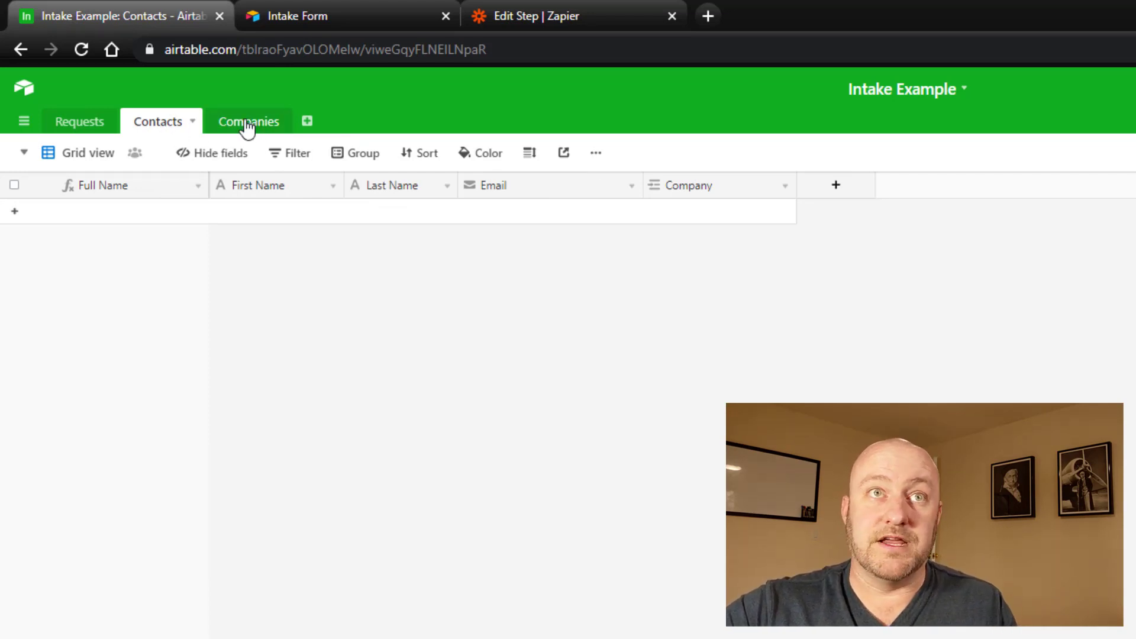
{"action": "left_click", "coordinate": [81, 124]}
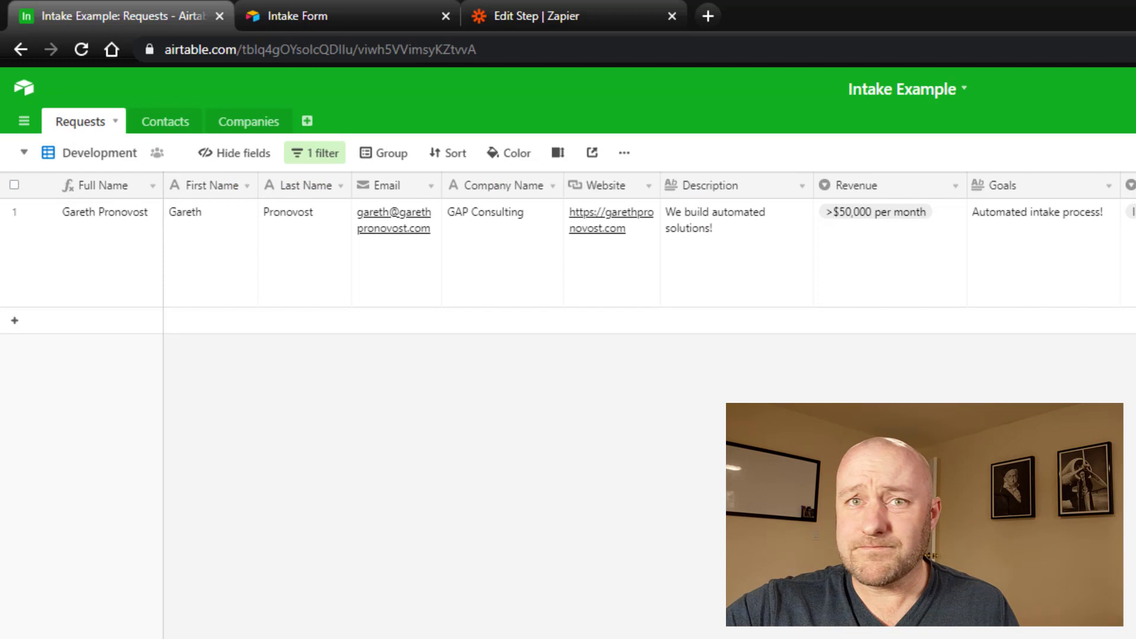
{"action": "left_click", "coordinate": [166, 124]}
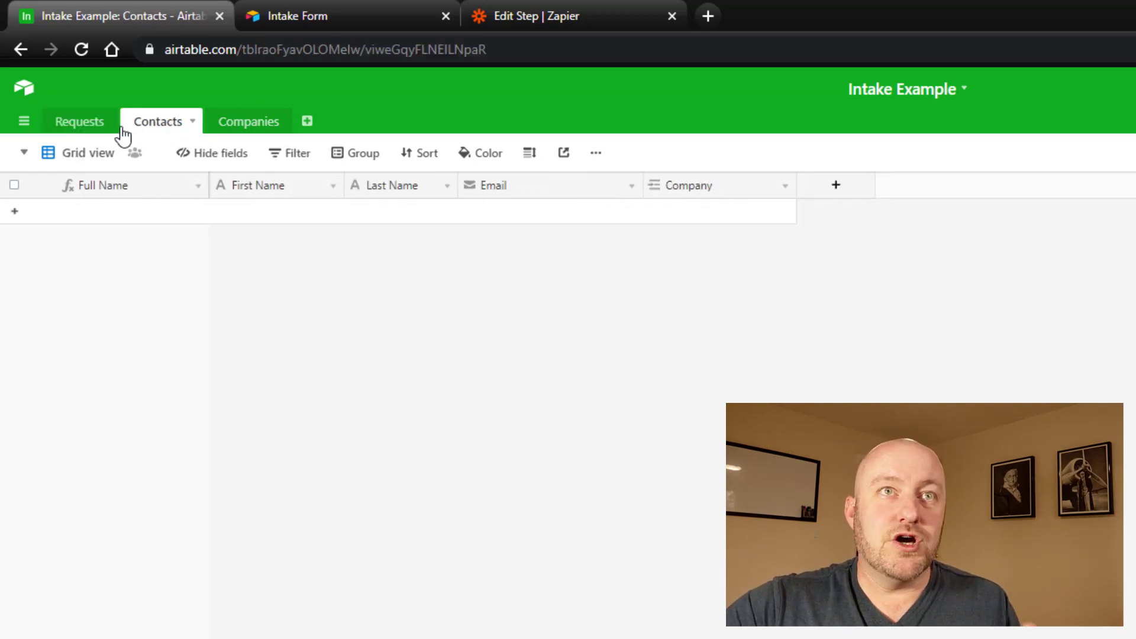
{"action": "left_click", "coordinate": [81, 127]}
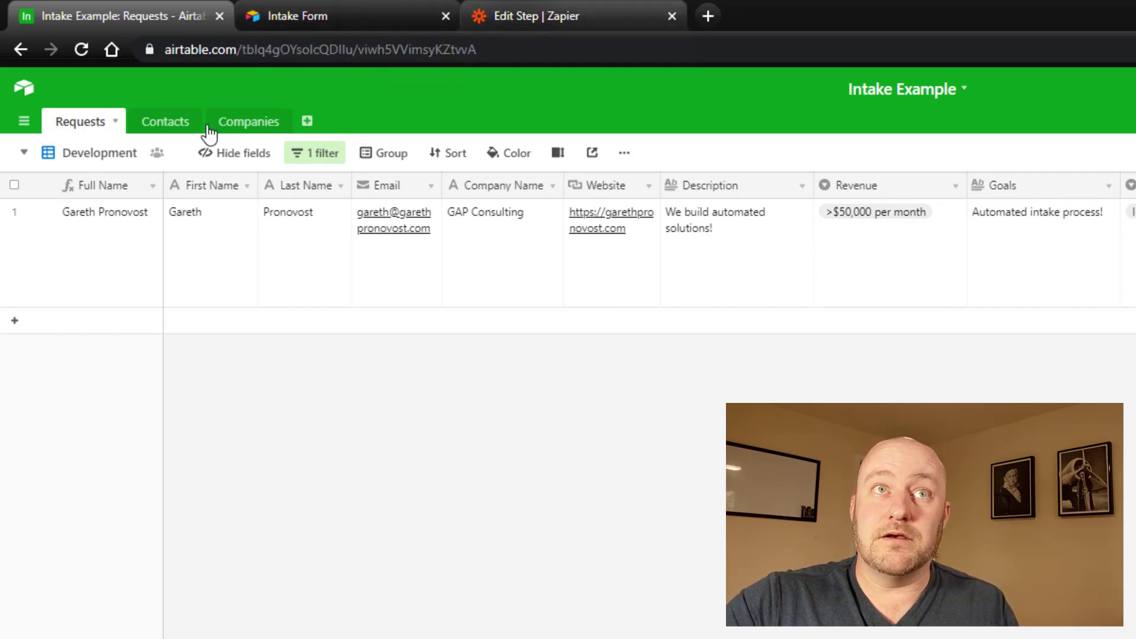
{"action": "left_click", "coordinate": [540, 13]}
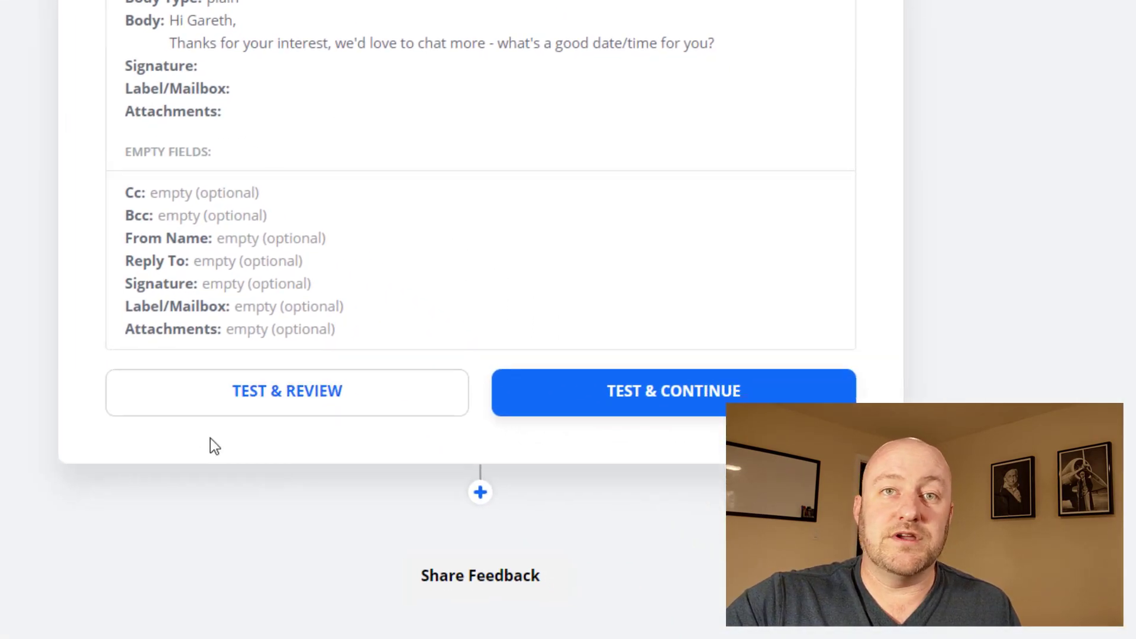
Step: Add a step after the email that uses Airtable's Find Record action
{"action": "left_click", "coordinate": [480, 491]}
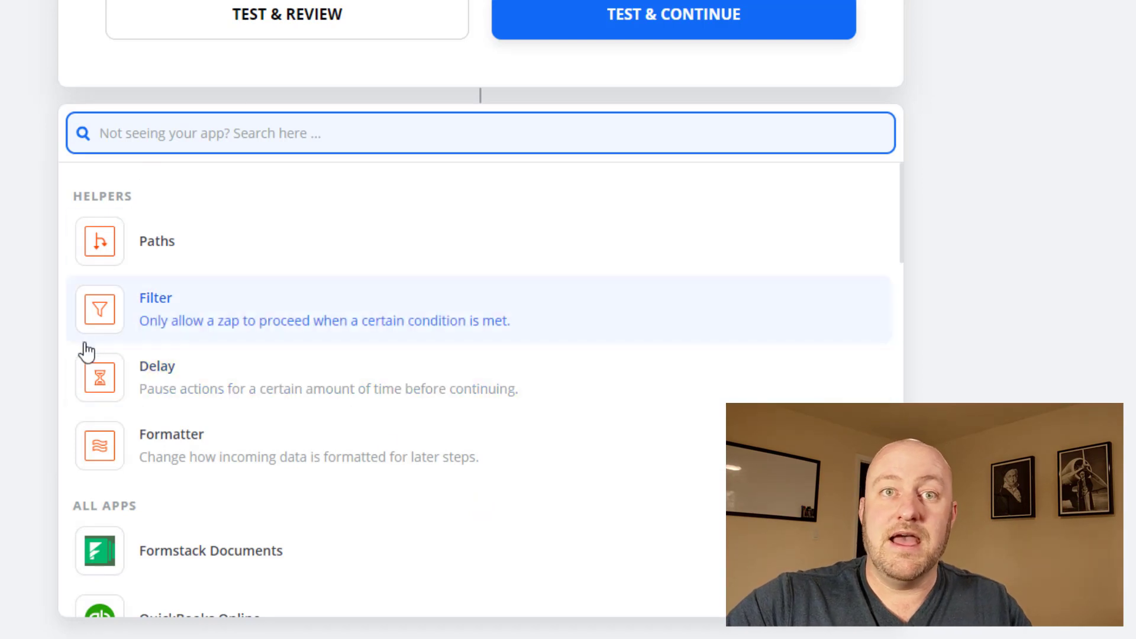
{"action": "scroll", "coordinate": [190, 450], "scroll_direction": "down", "scroll_amount": 5}
{"action": "scroll", "coordinate": [155, 471], "scroll_direction": "down", "scroll_amount": 5}
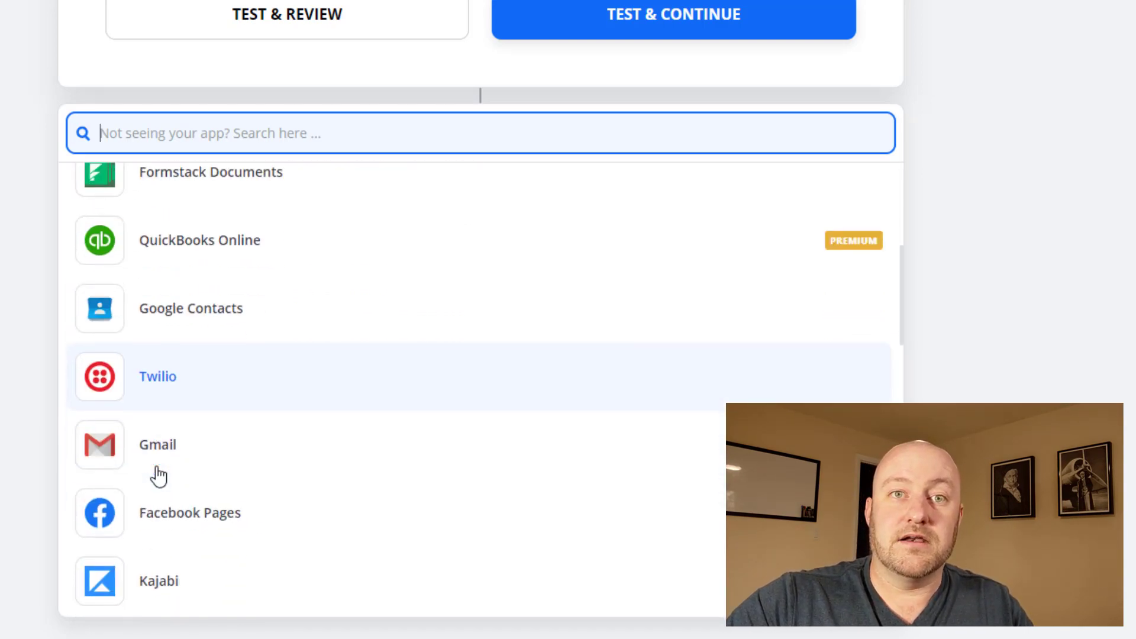
{"action": "scroll", "coordinate": [157, 469], "scroll_direction": "down", "scroll_amount": 1}
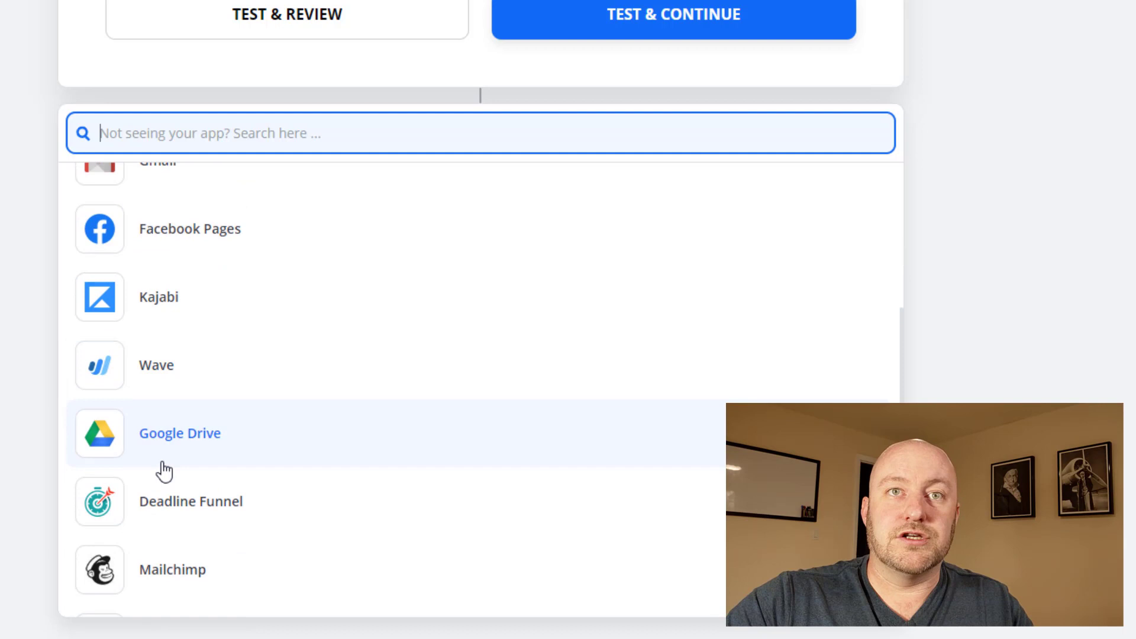
{"action": "scroll", "coordinate": [157, 177], "scroll_direction": "up", "scroll_amount": 4}
{"action": "type", "text": "airta"}
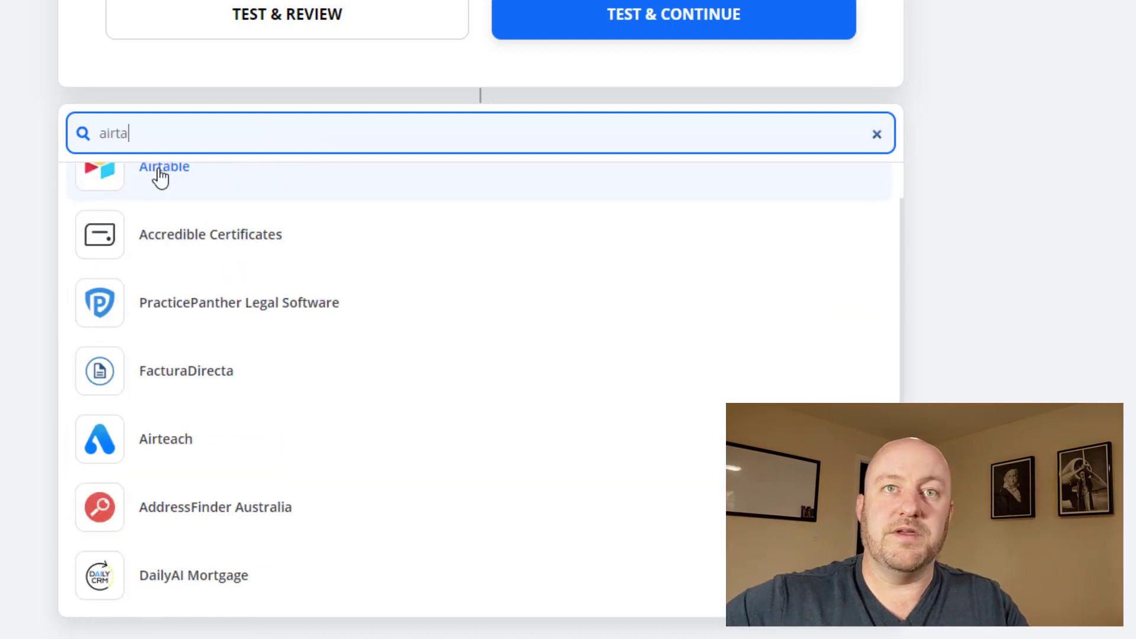
{"action": "left_click", "coordinate": [160, 177]}
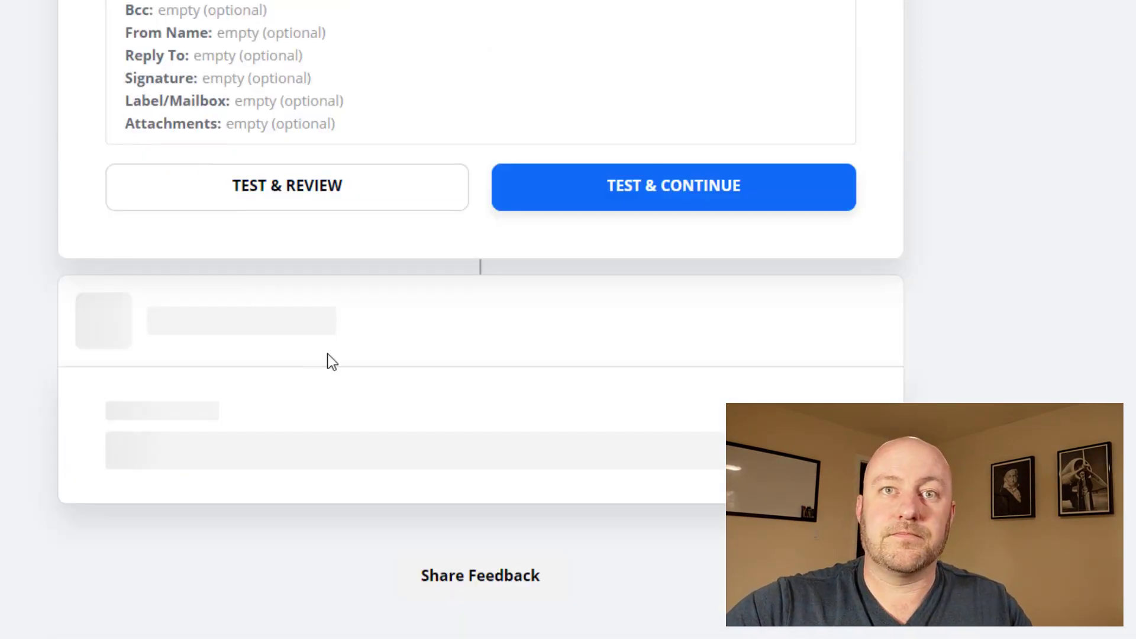
{"action": "left_click", "coordinate": [237, 320]}
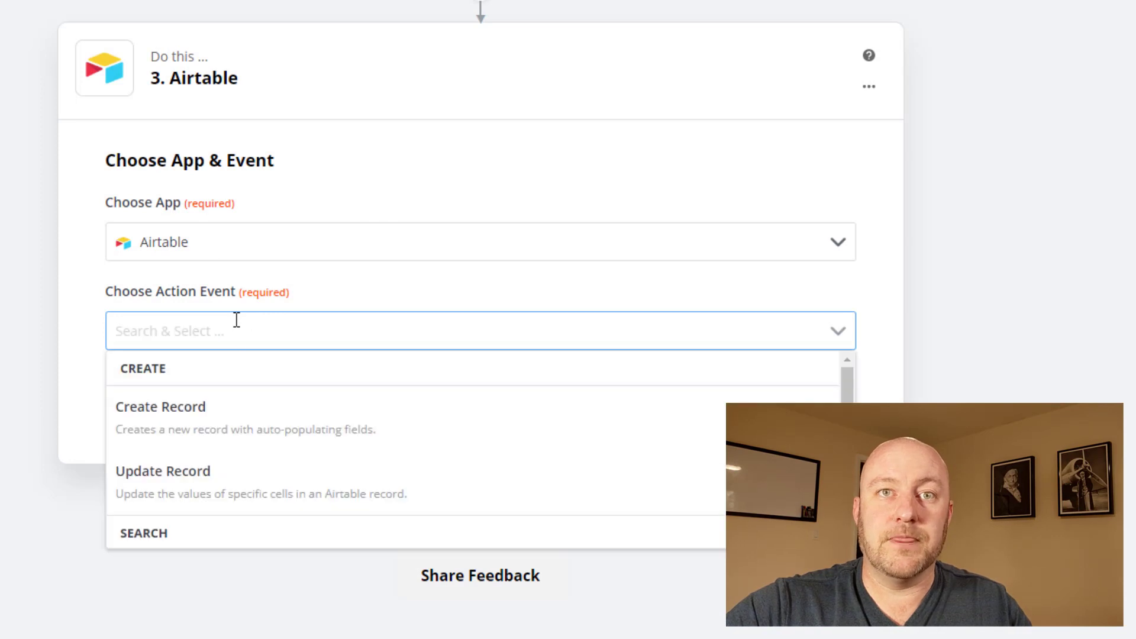
{"action": "scroll", "coordinate": [181, 447], "scroll_direction": "down", "scroll_amount": 3}
{"action": "left_click", "coordinate": [155, 495]}
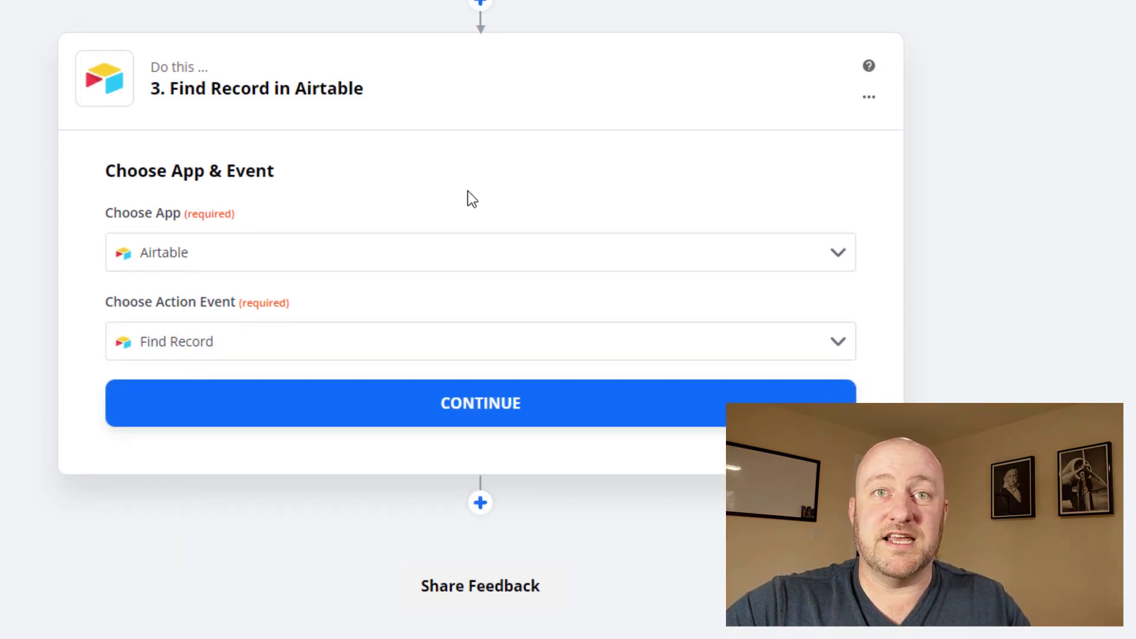
{"action": "left_click", "coordinate": [456, 409]}
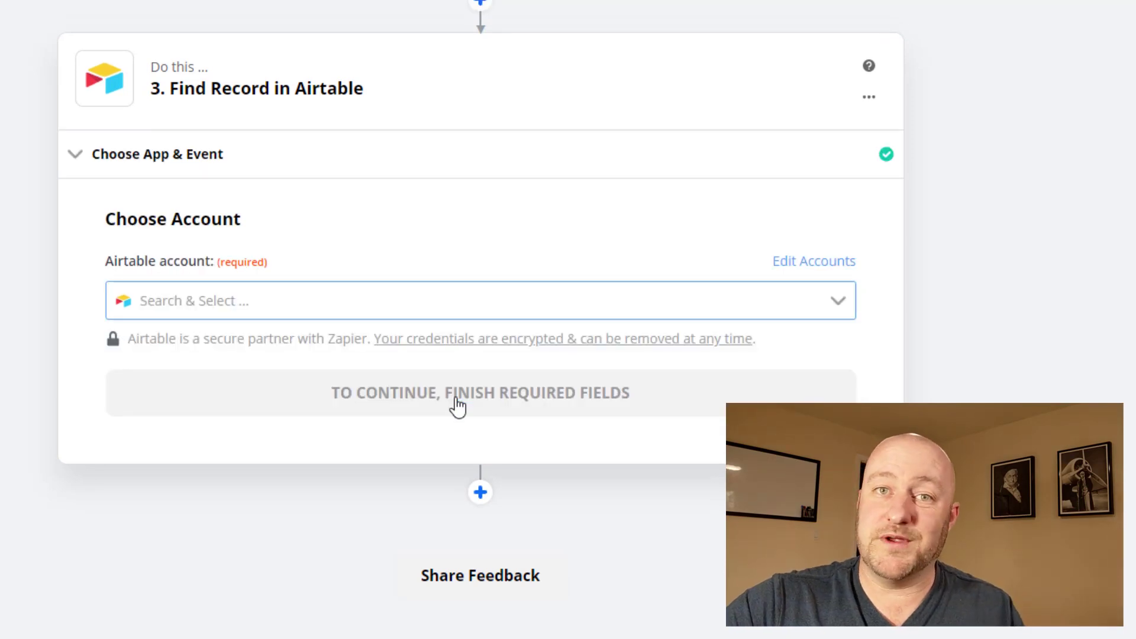
Step: Connect the GAP Airtable account to the Find Record step
{"action": "left_click", "coordinate": [393, 307]}
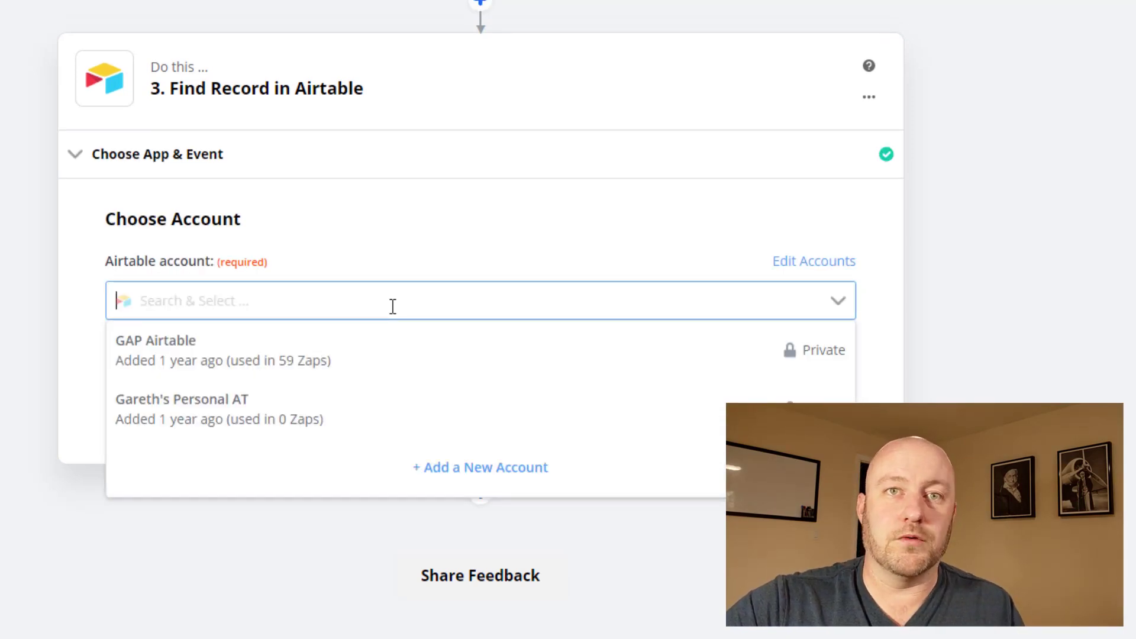
{"action": "left_click", "coordinate": [333, 368]}
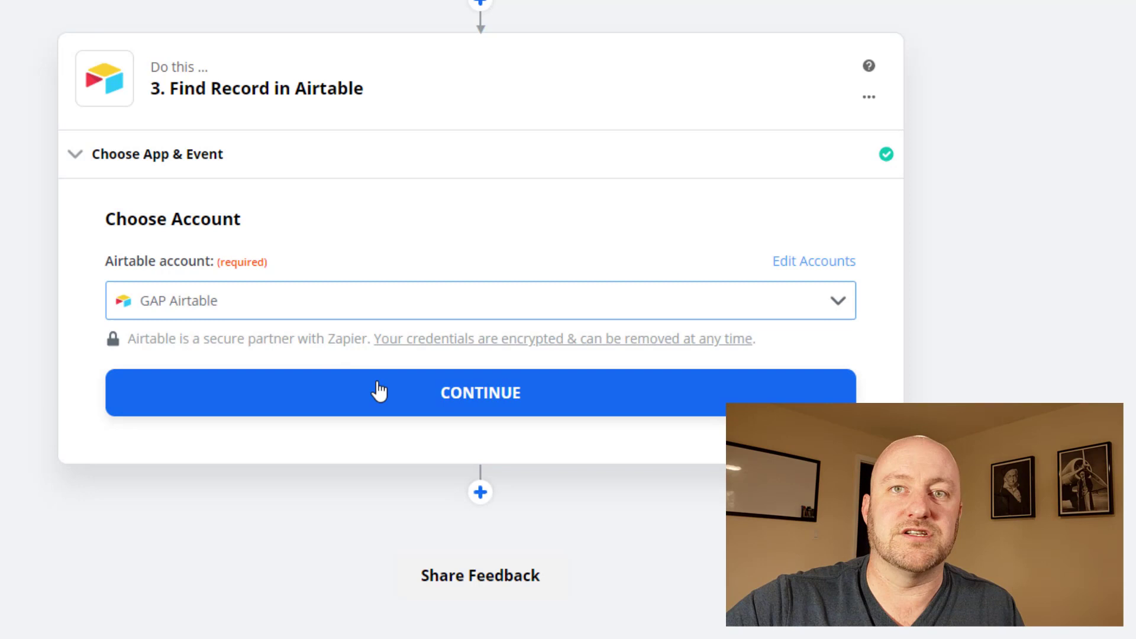
{"action": "left_click", "coordinate": [378, 391]}
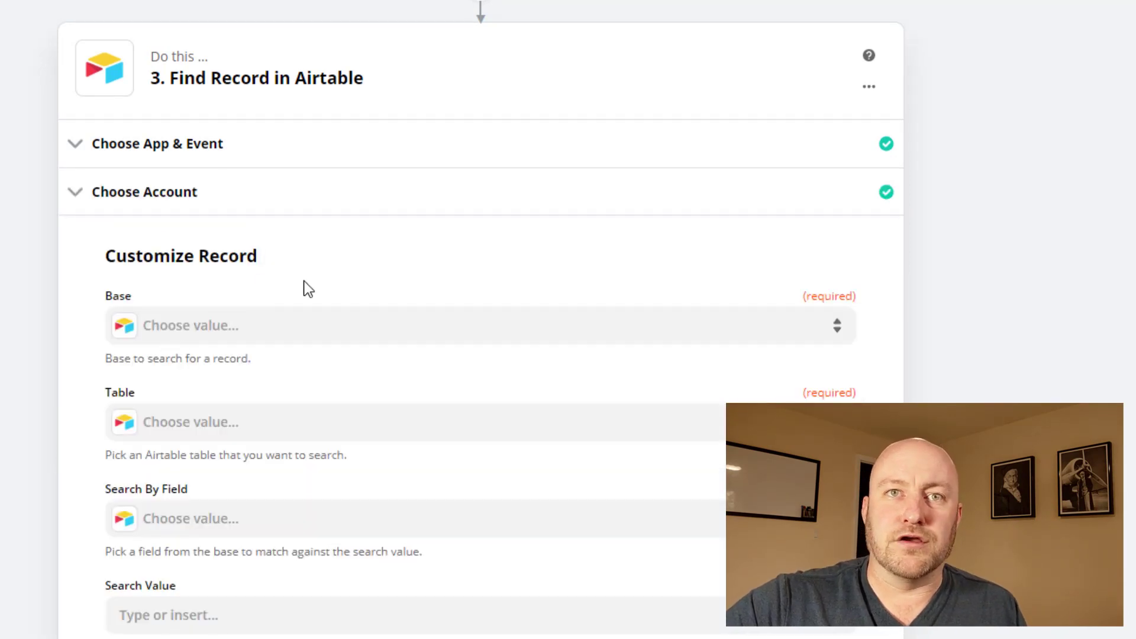
Step: Point the Find Record step at the Intake Example base's Contacts table
{"action": "scroll", "coordinate": [304, 286], "scroll_direction": "down", "scroll_amount": 3}
{"action": "left_click", "coordinate": [256, 151]}
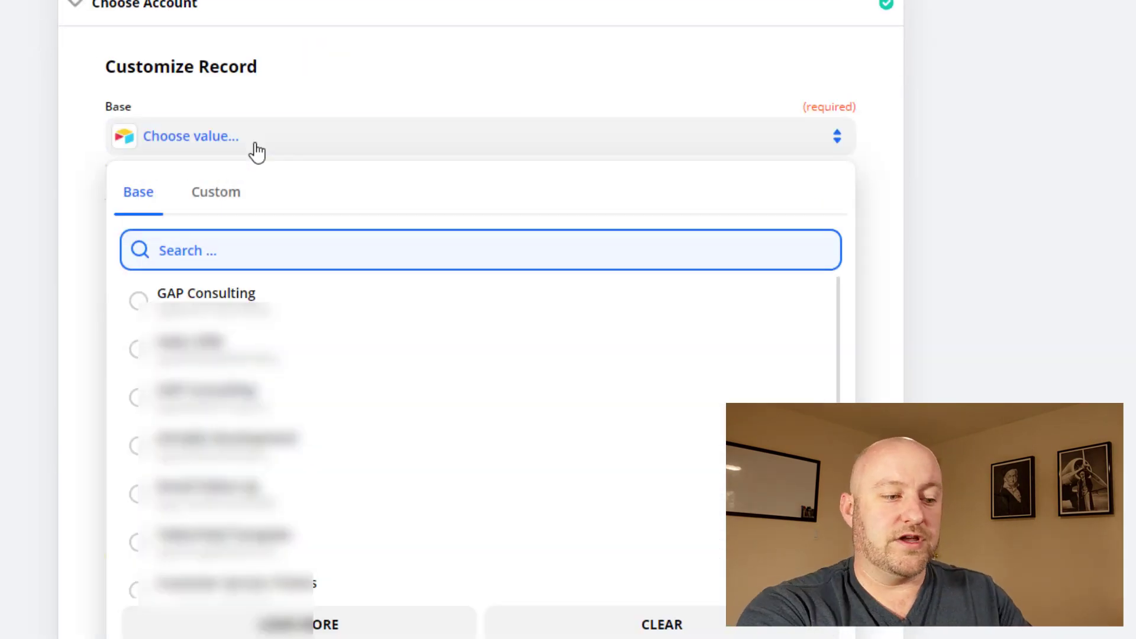
{"action": "type", "text": "intak"}
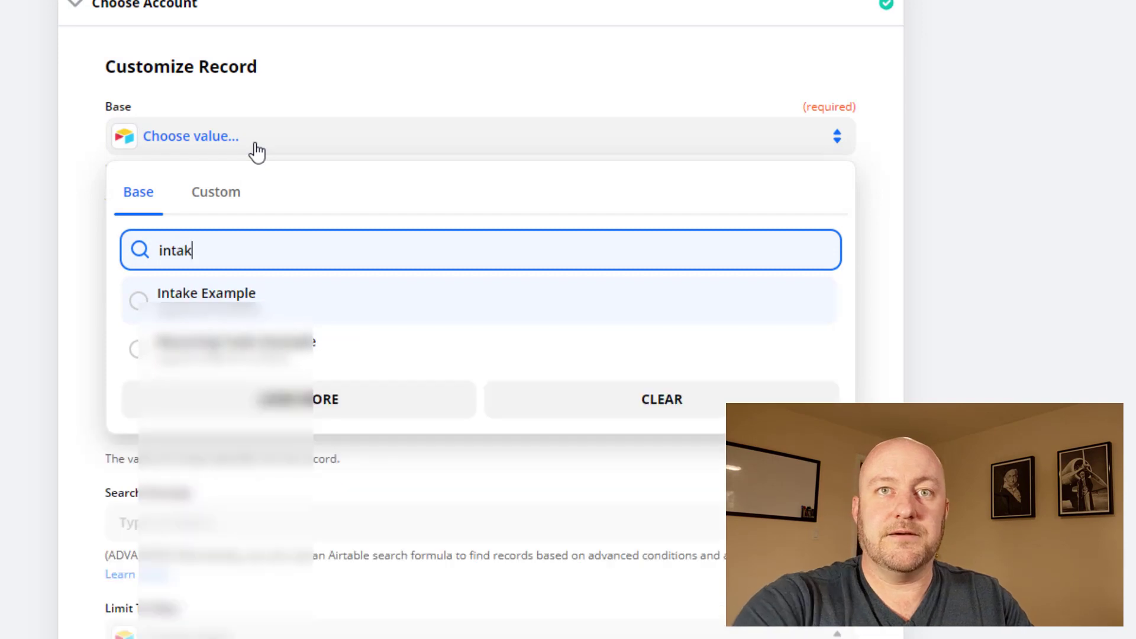
{"action": "left_click", "coordinate": [211, 298]}
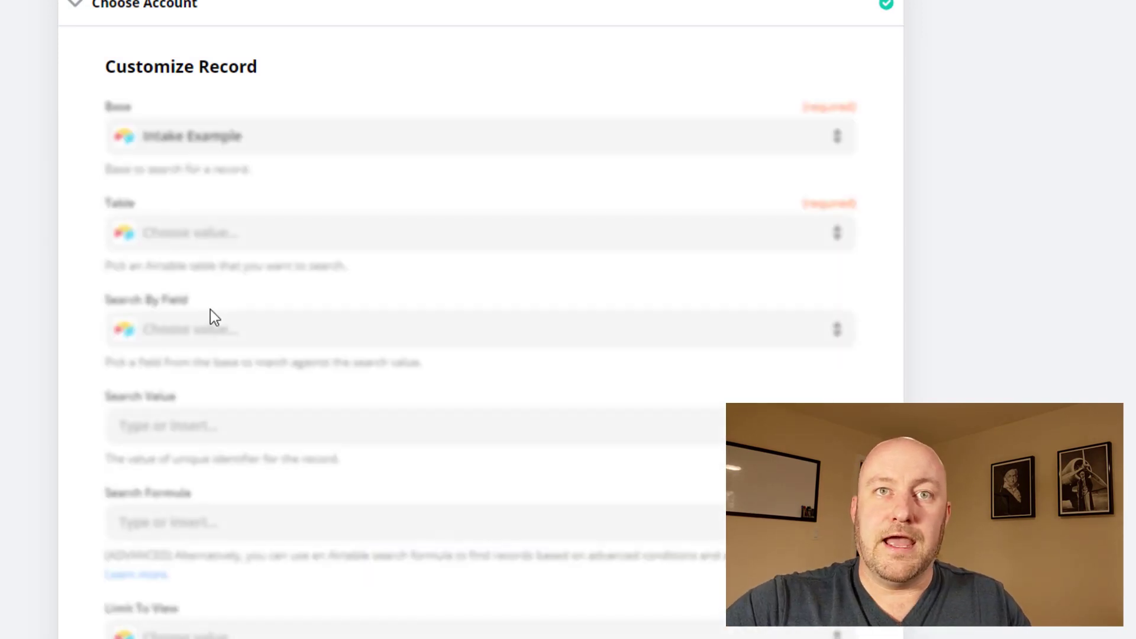
{"action": "left_click", "coordinate": [214, 240]}
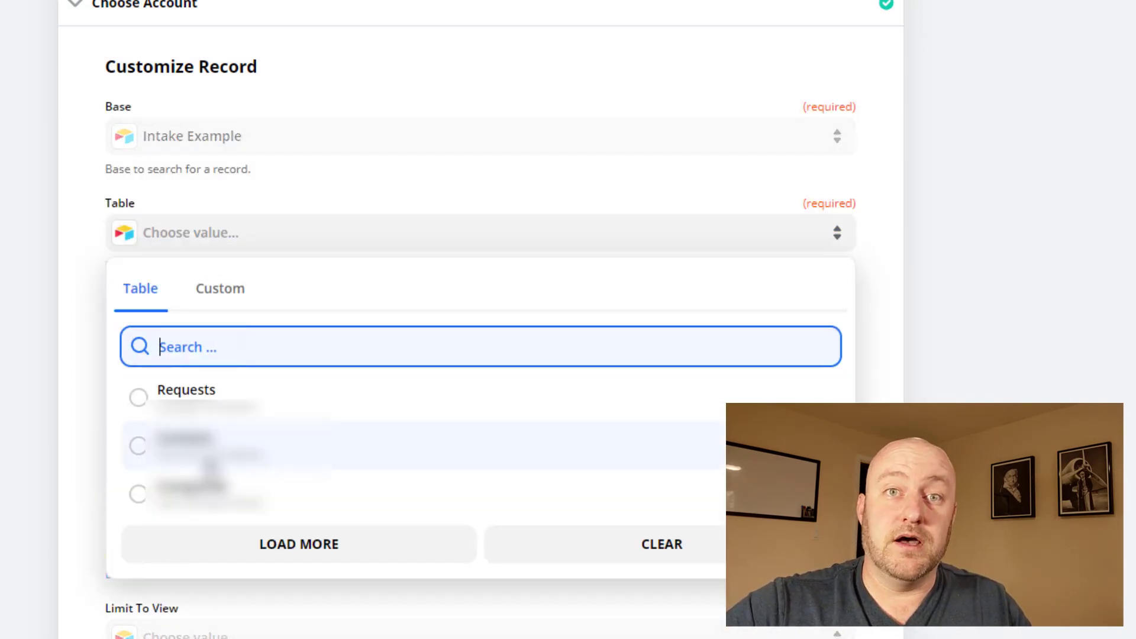
{"action": "left_click", "coordinate": [213, 447]}
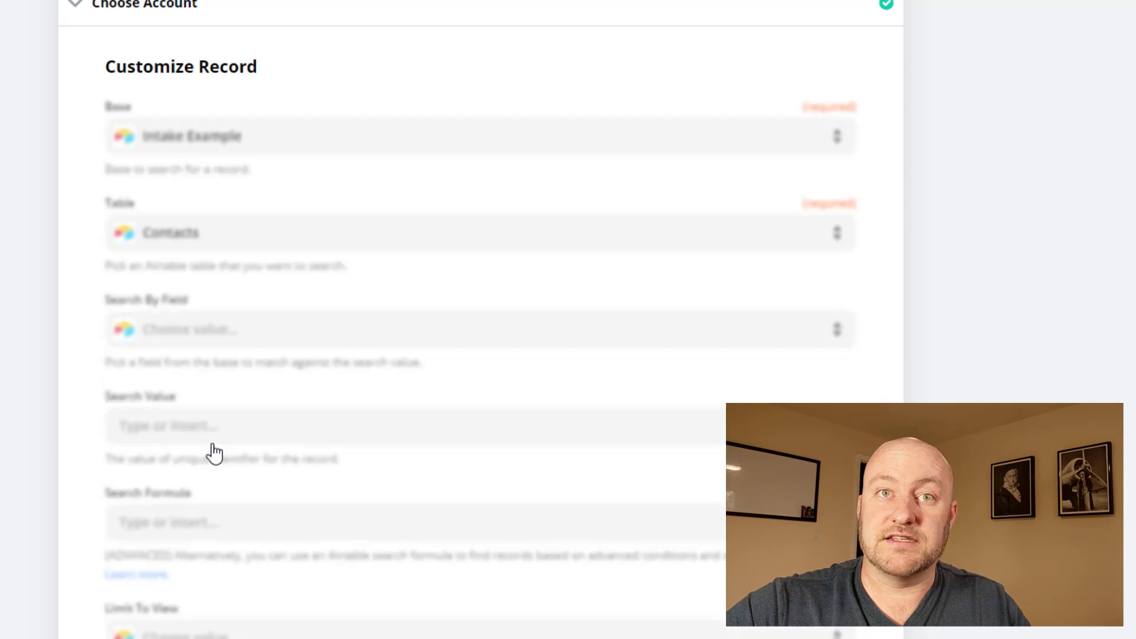
Step: Search by the Email field, using the trigger record's Email as the search value
{"action": "left_click", "coordinate": [223, 333]}
{"action": "scroll", "coordinate": [188, 495], "scroll_direction": "down", "scroll_amount": 3}
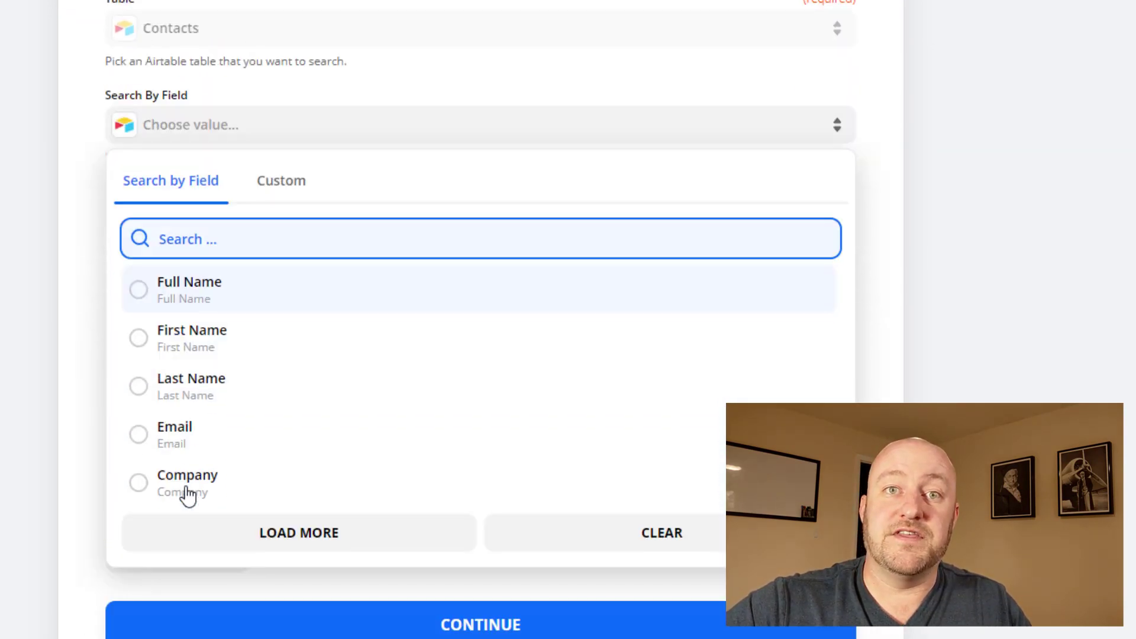
{"action": "left_click", "coordinate": [178, 434]}
{"action": "left_click", "coordinate": [190, 222]}
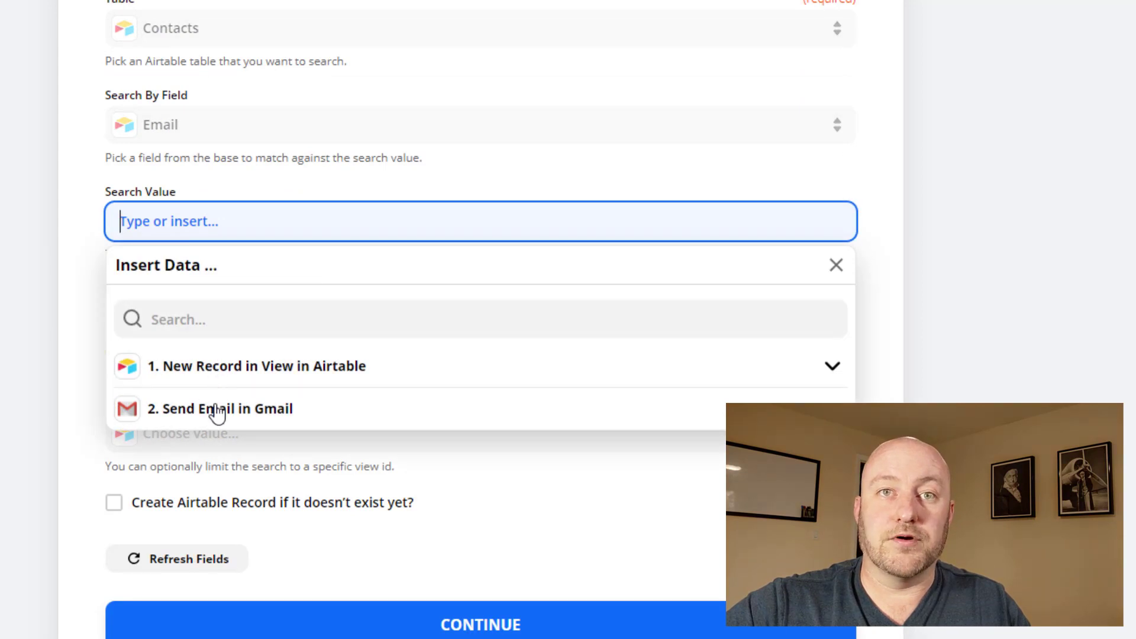
{"action": "left_click", "coordinate": [226, 367]}
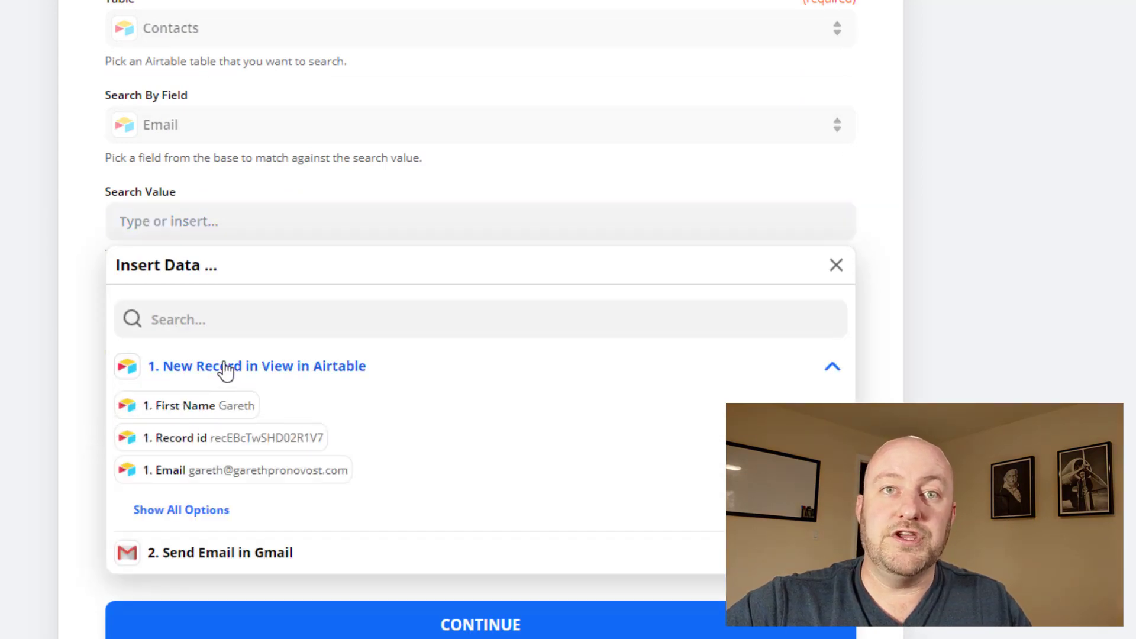
{"action": "left_click", "coordinate": [241, 471]}
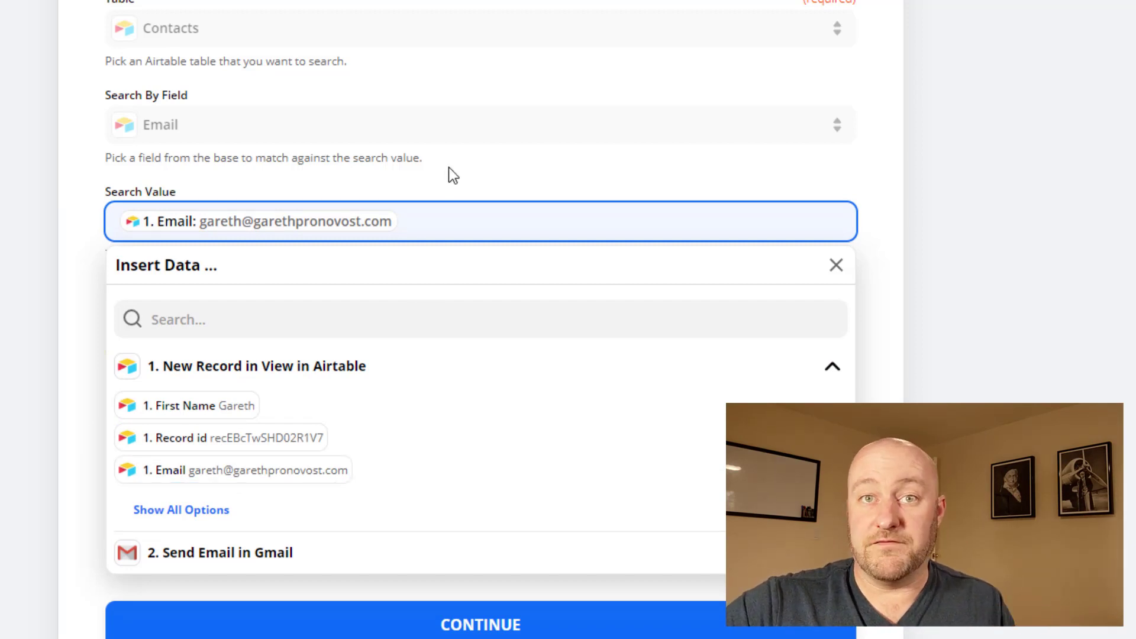
{"action": "left_click", "coordinate": [429, 172]}
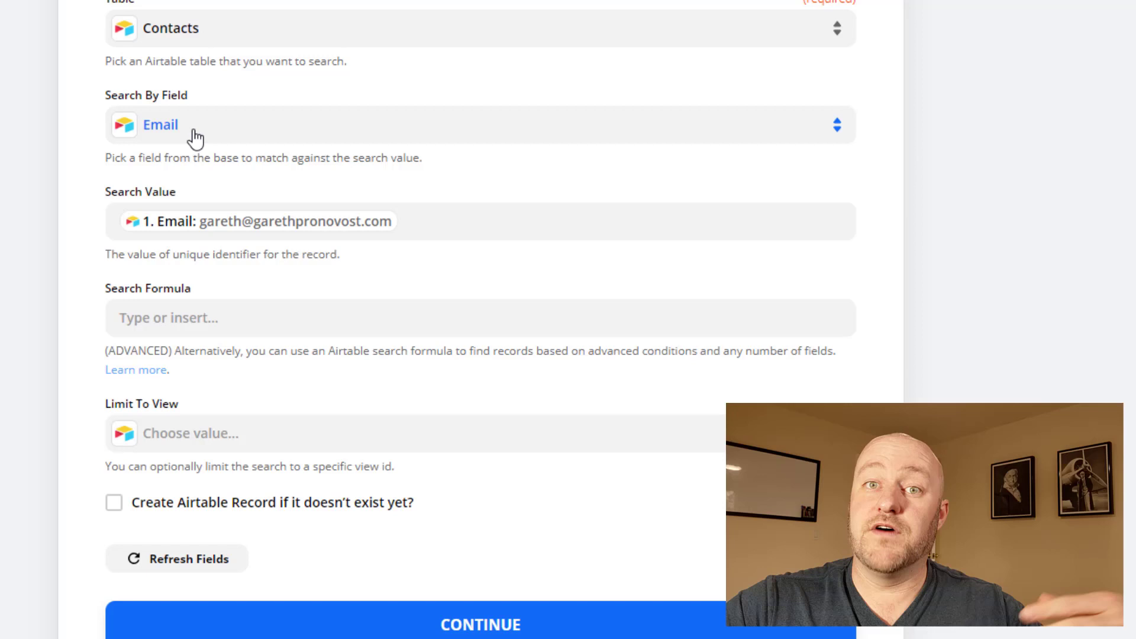
Step: Enable creating the contact when none is found and map First Name from the trigger record
{"action": "left_click", "coordinate": [140, 514]}
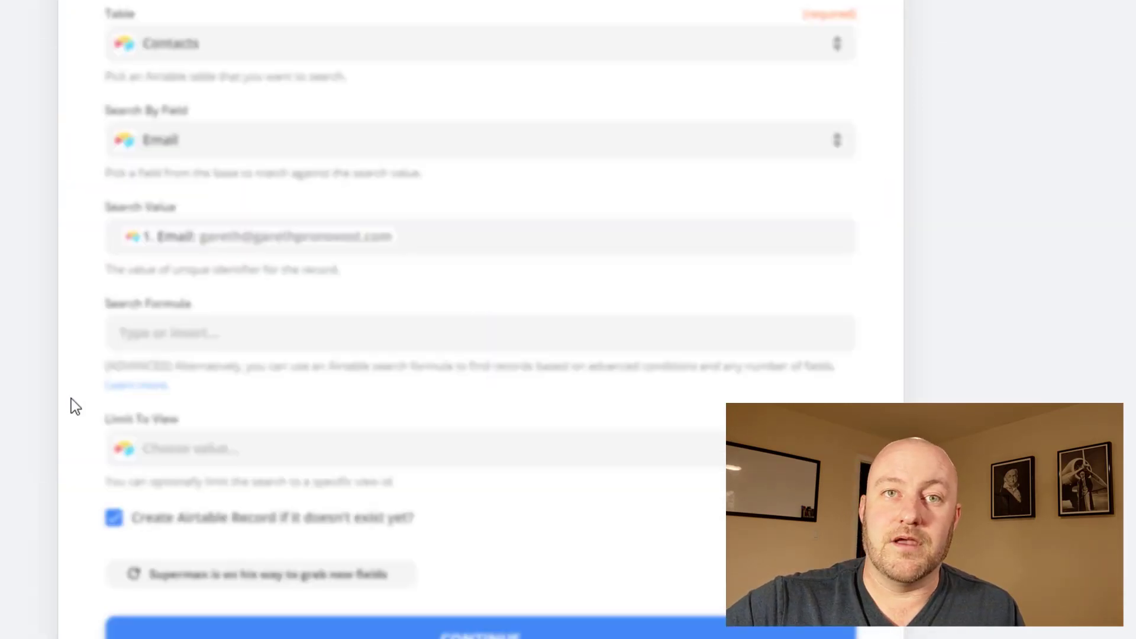
{"action": "scroll", "coordinate": [71, 414], "scroll_direction": "down", "scroll_amount": 5}
{"action": "scroll", "coordinate": [76, 450], "scroll_direction": "down", "scroll_amount": 4}
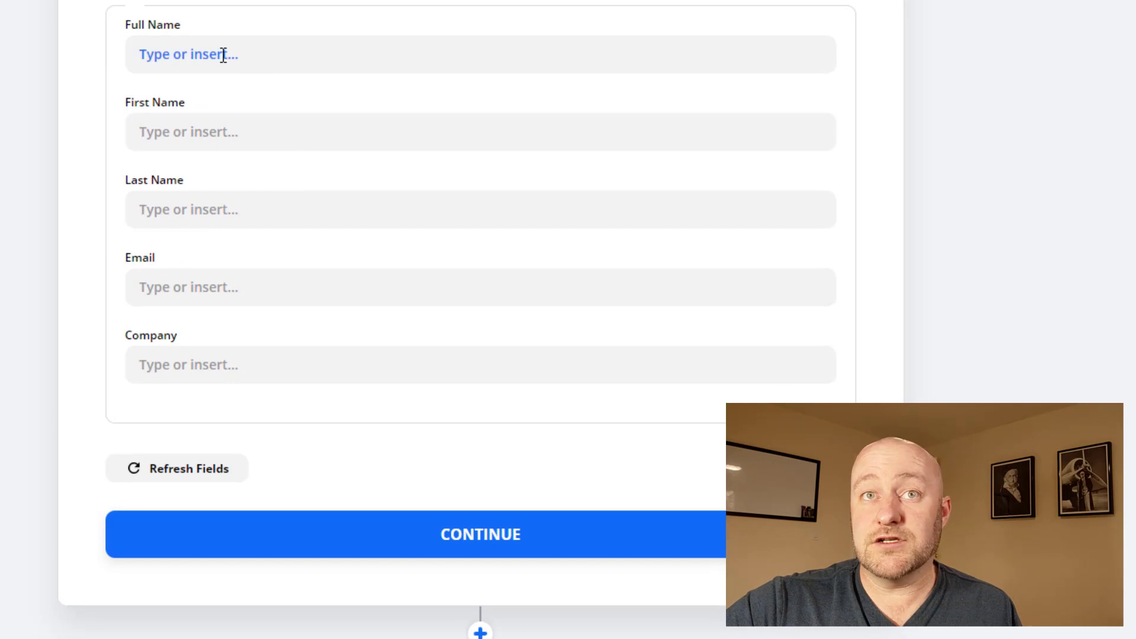
{"action": "left_click", "coordinate": [233, 132]}
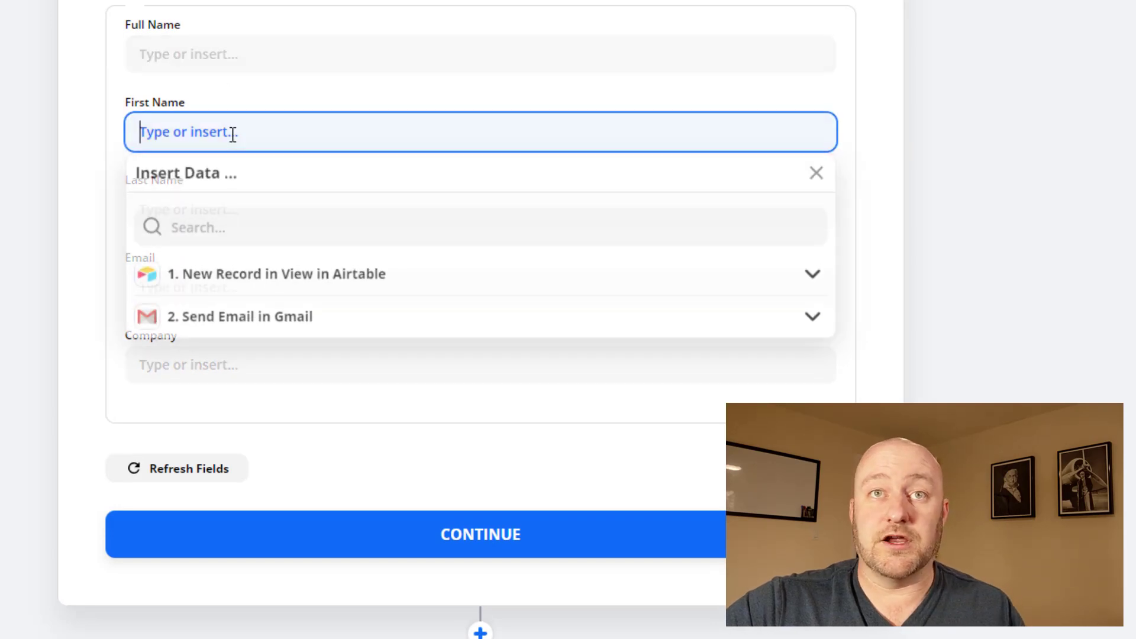
{"action": "left_click", "coordinate": [231, 278]}
{"action": "left_click", "coordinate": [237, 320]}
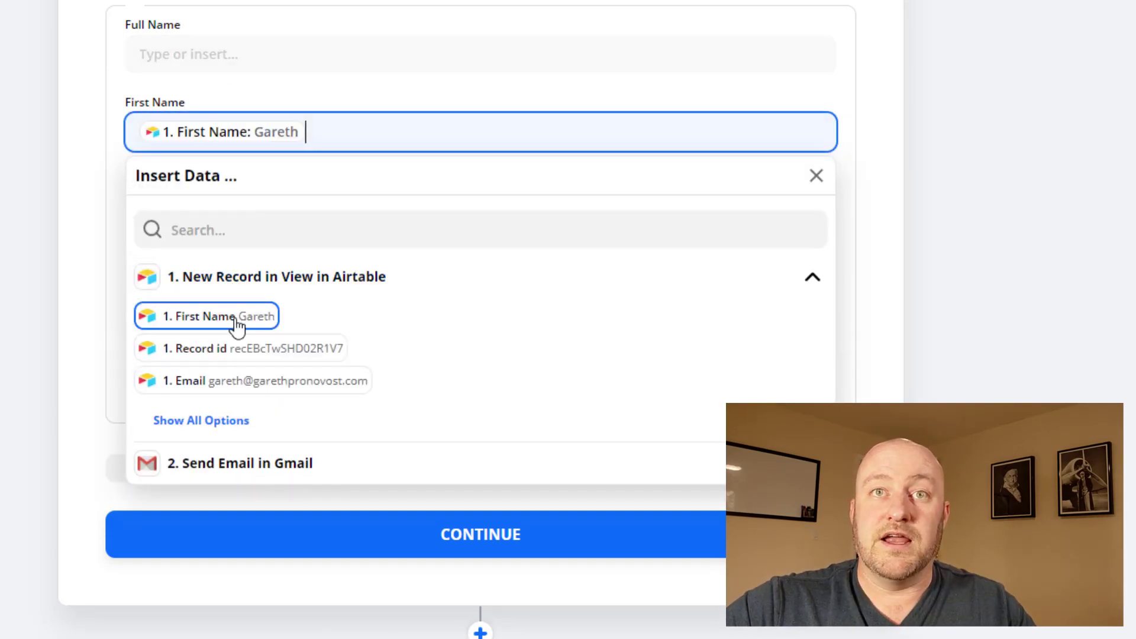
{"action": "left_click", "coordinate": [91, 195]}
Step: Map Last Name and Email from the trigger record and save the contact mappings
{"action": "left_click", "coordinate": [233, 211]}
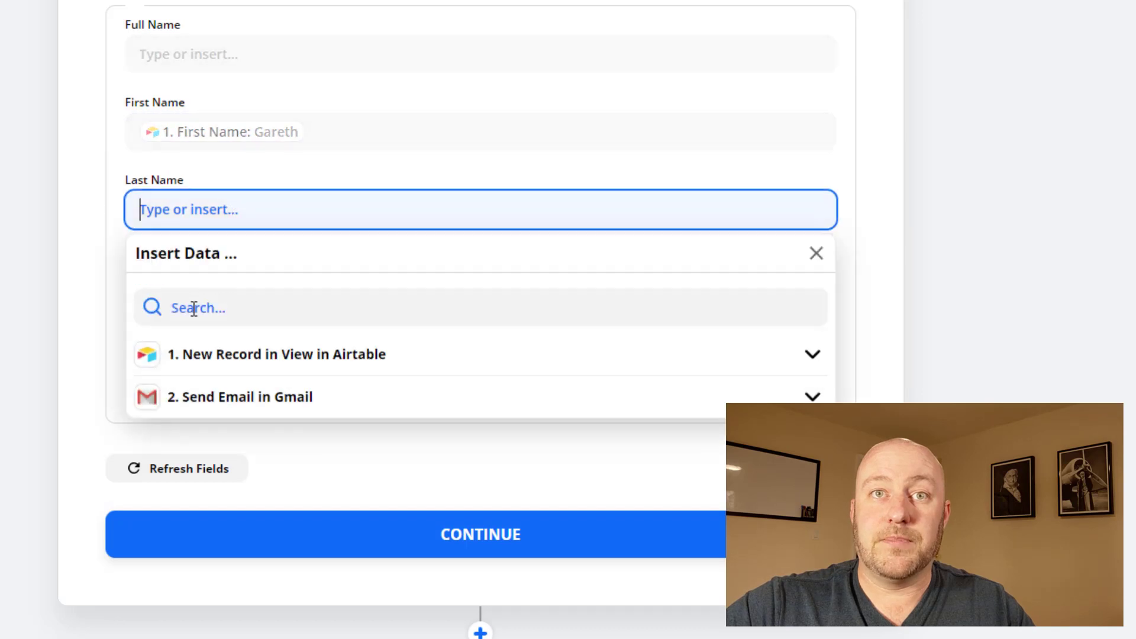
{"action": "left_click", "coordinate": [212, 358]}
{"action": "left_click", "coordinate": [202, 506]}
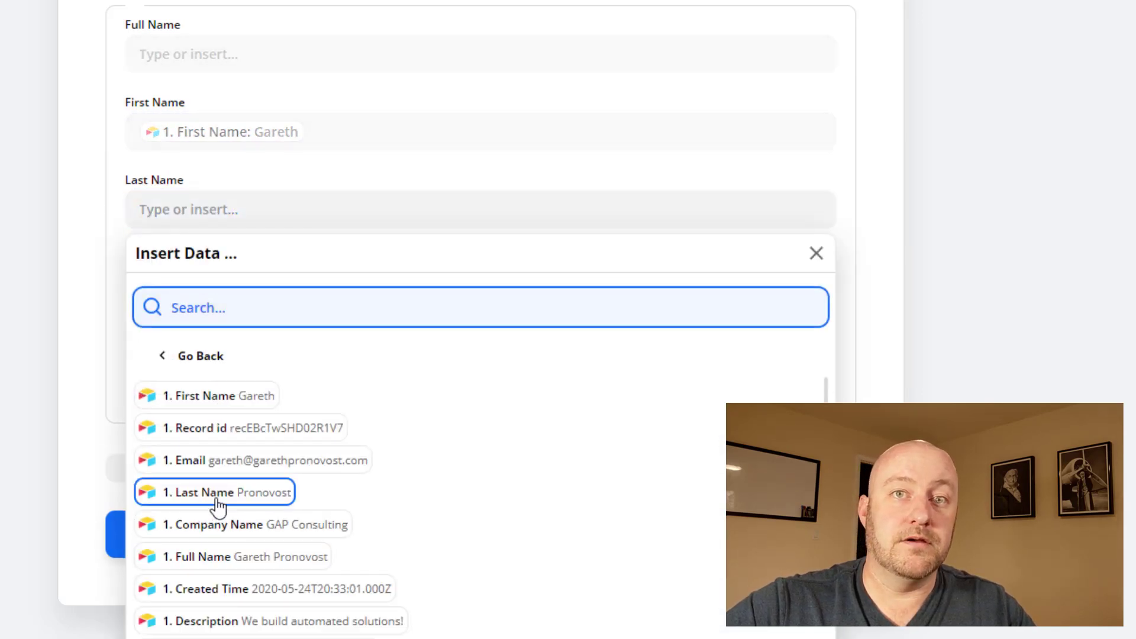
{"action": "left_click", "coordinate": [216, 494]}
{"action": "left_click", "coordinate": [101, 324]}
{"action": "left_click", "coordinate": [211, 289]}
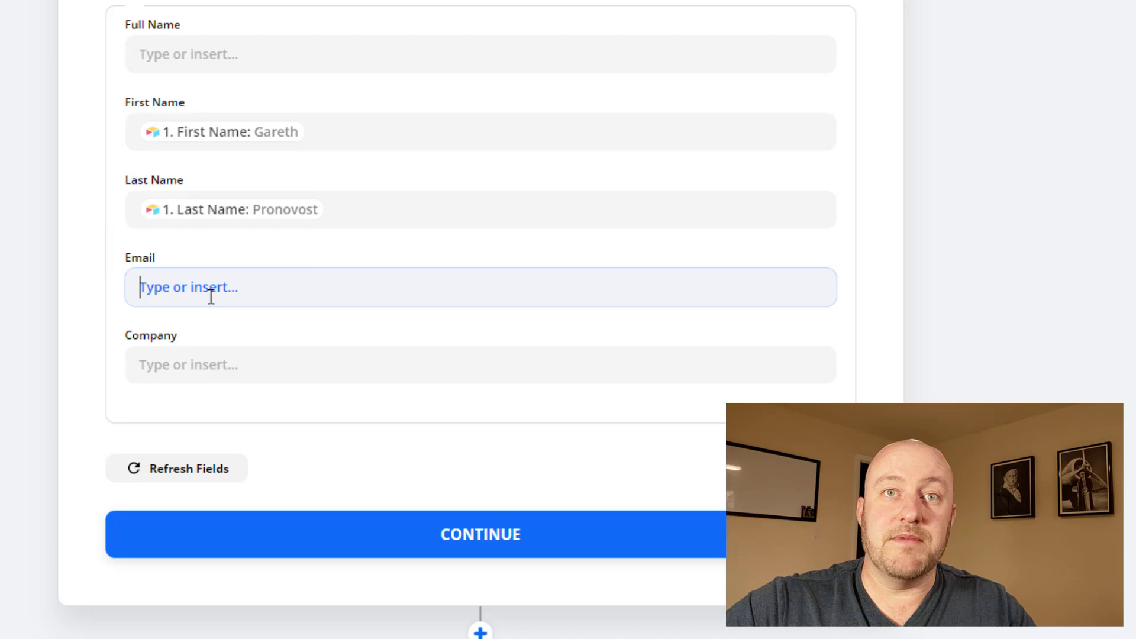
{"action": "left_click", "coordinate": [207, 433]}
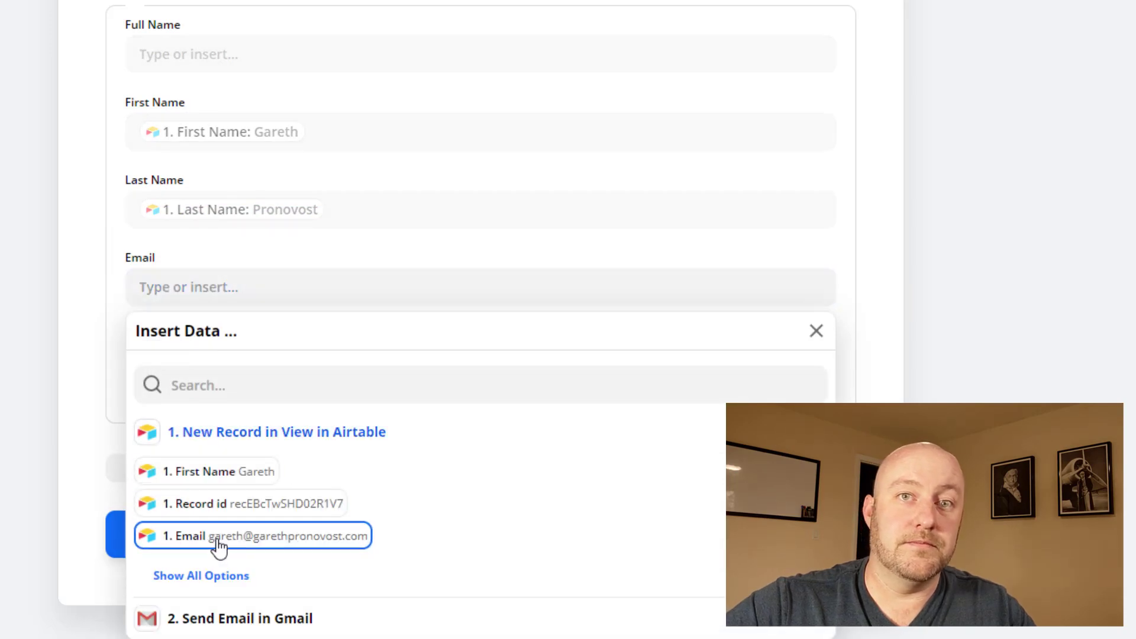
{"action": "left_click", "coordinate": [214, 536]}
{"action": "left_click", "coordinate": [94, 481]}
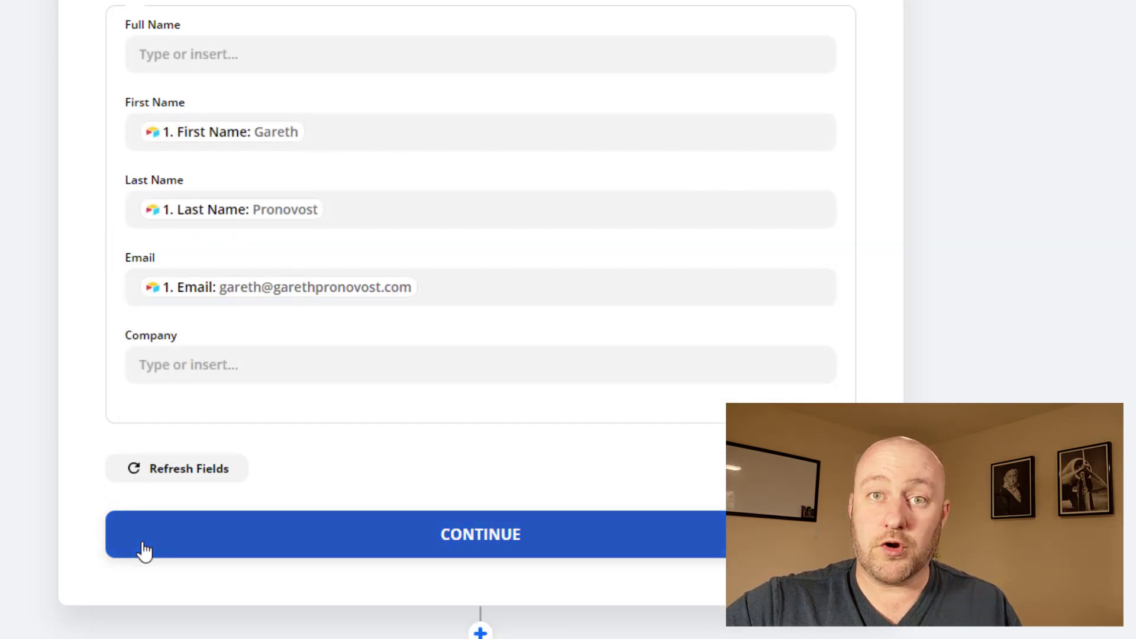
{"action": "left_click", "coordinate": [144, 551]}
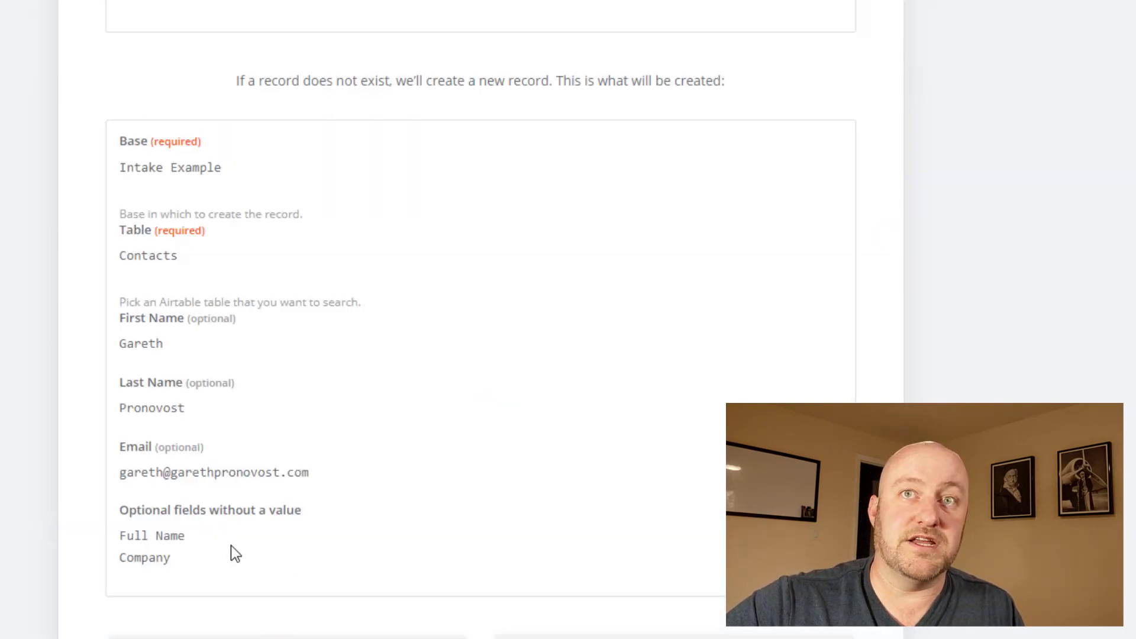
{"action": "scroll", "coordinate": [428, 312], "scroll_direction": "up", "scroll_amount": 8}
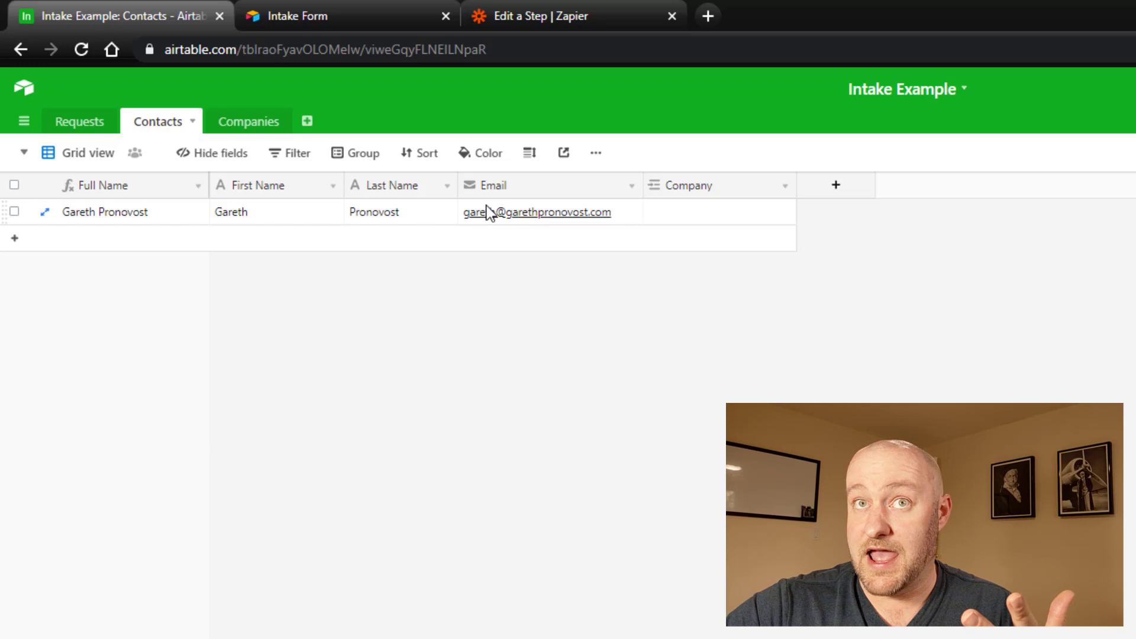
Step: Glance at the Intake Form tab, then return to the Zap editor
{"action": "left_click", "coordinate": [368, 14]}
{"action": "left_click", "coordinate": [555, 7]}
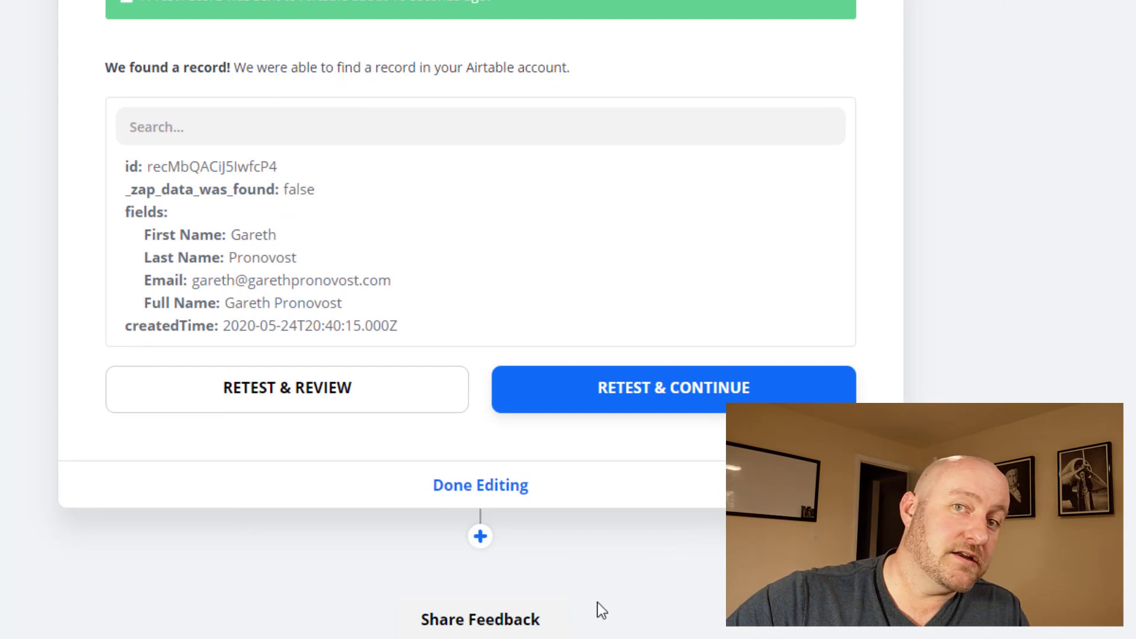
Step: Add a fourth step using Airtable Find Record on the connected Airtable account
{"action": "left_click", "coordinate": [479, 536]}
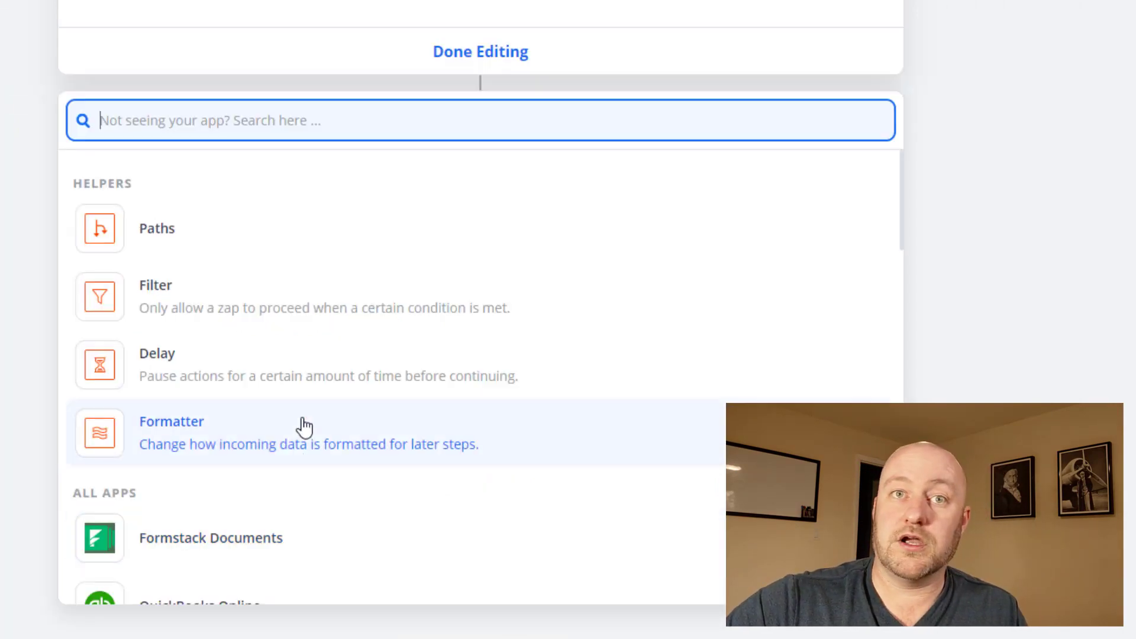
{"action": "type", "text": "airta"}
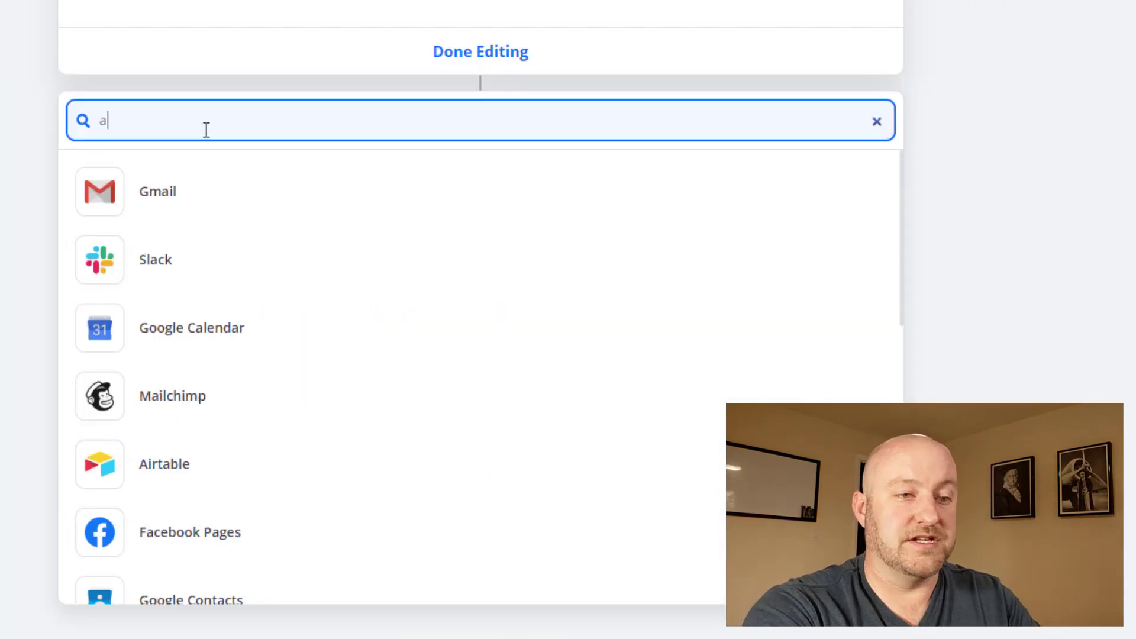
{"action": "left_click", "coordinate": [195, 201]}
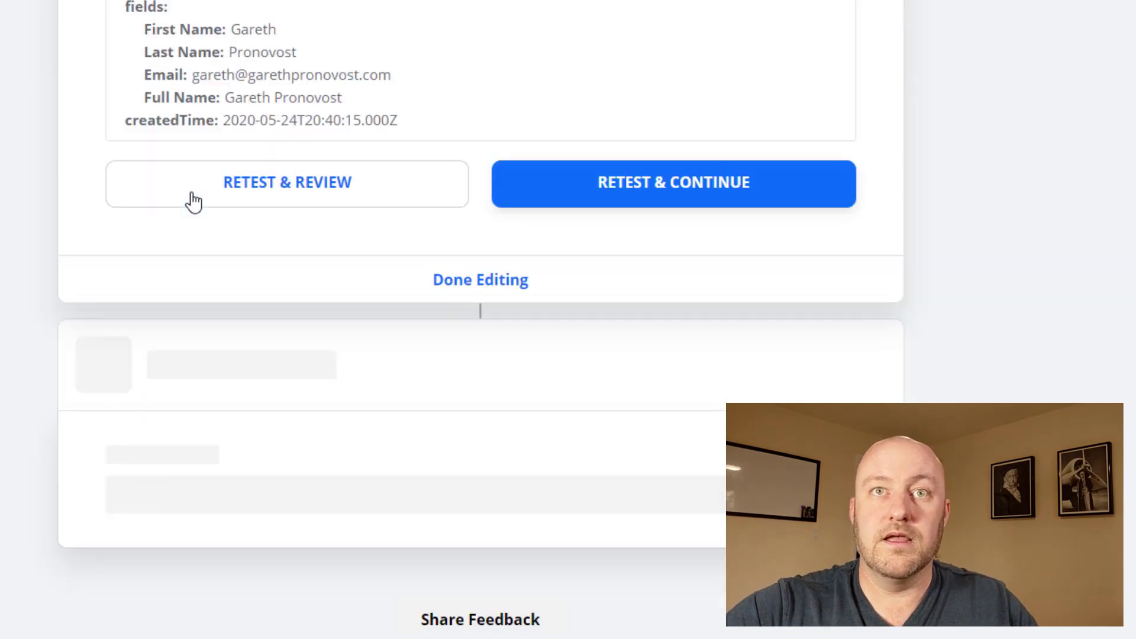
{"action": "left_click", "coordinate": [205, 377]}
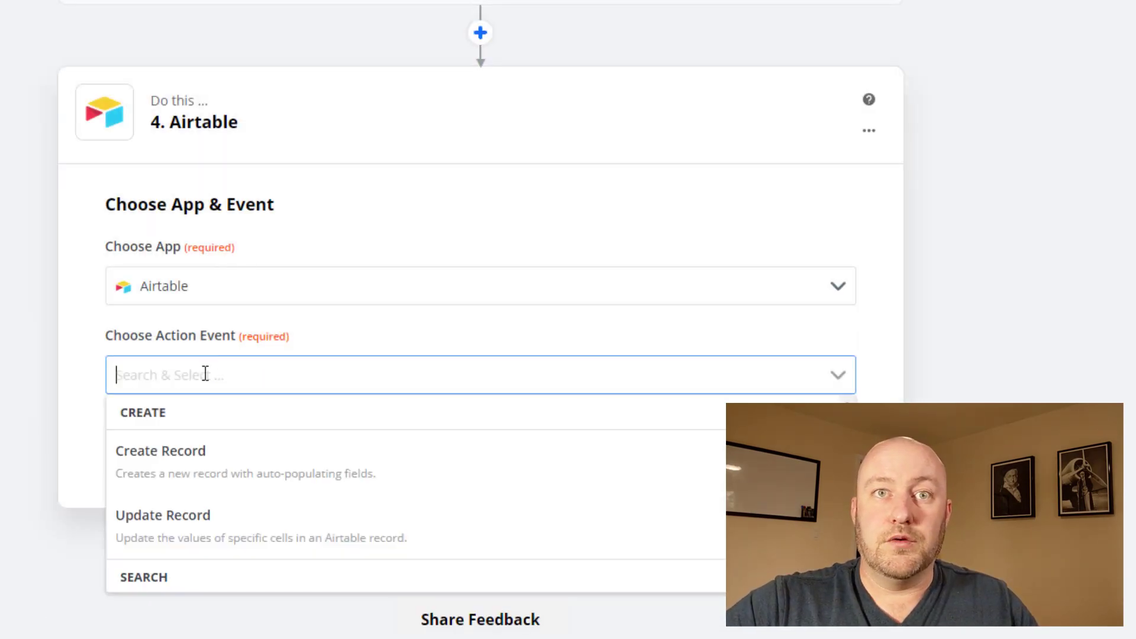
{"action": "scroll", "coordinate": [208, 535], "scroll_direction": "down", "scroll_amount": 2}
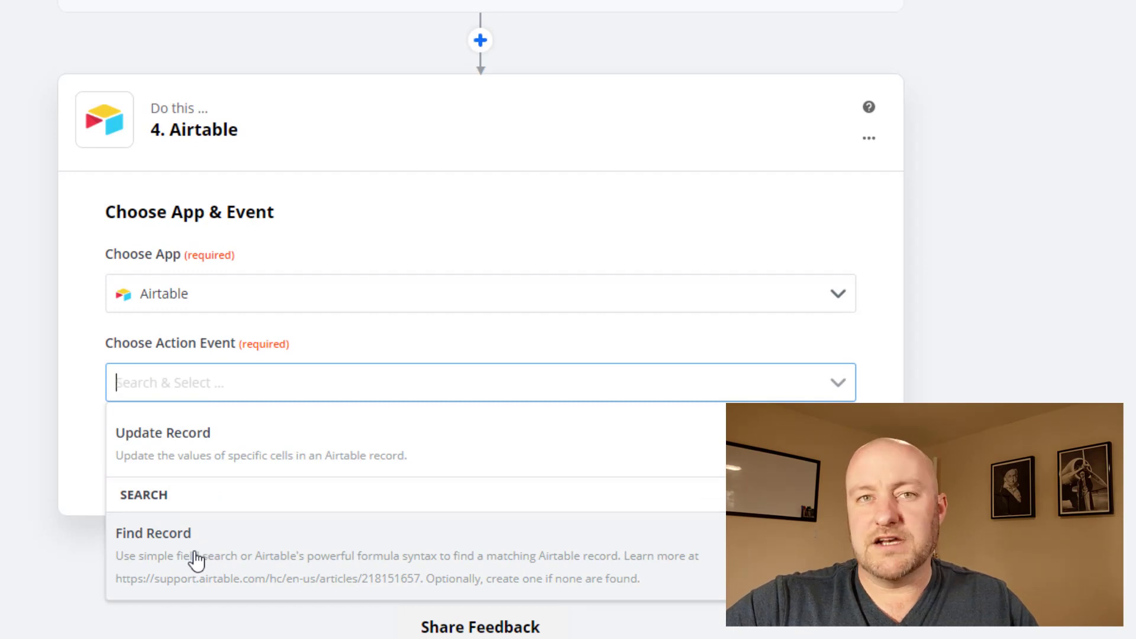
{"action": "left_click", "coordinate": [195, 559]}
{"action": "left_click", "coordinate": [251, 454]}
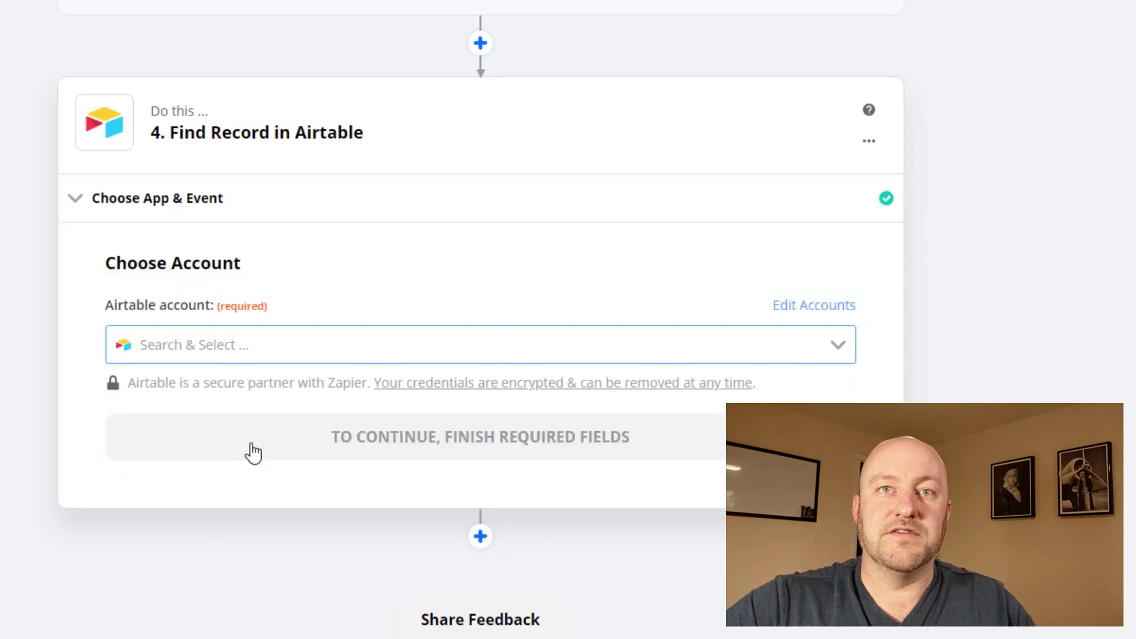
{"action": "left_click", "coordinate": [243, 355]}
{"action": "left_click", "coordinate": [206, 402]}
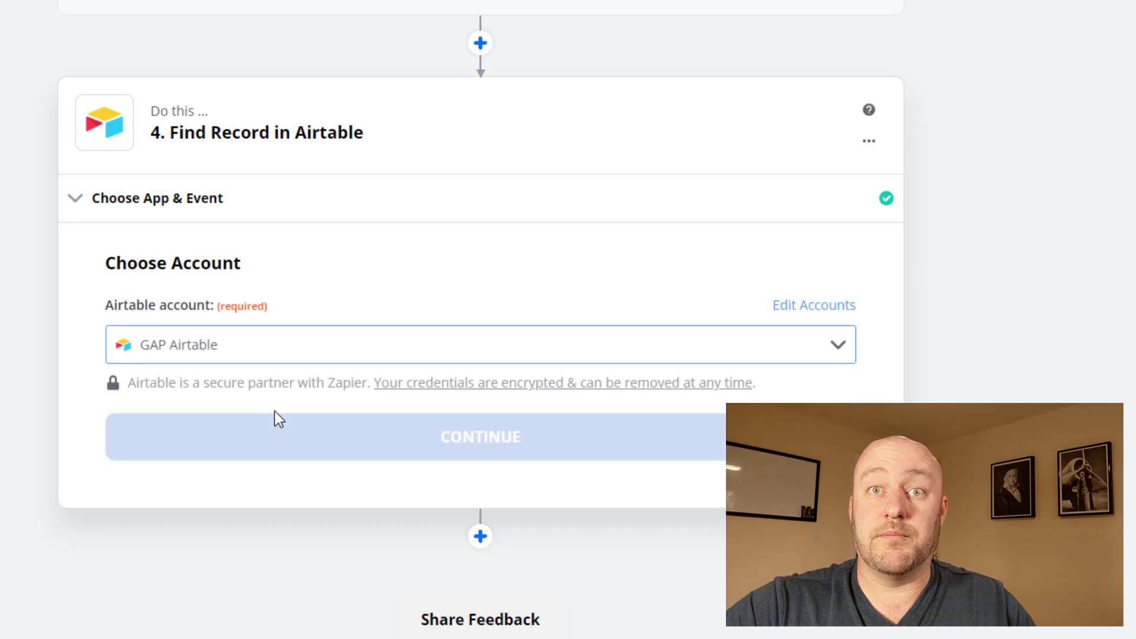
{"action": "left_click", "coordinate": [267, 453]}
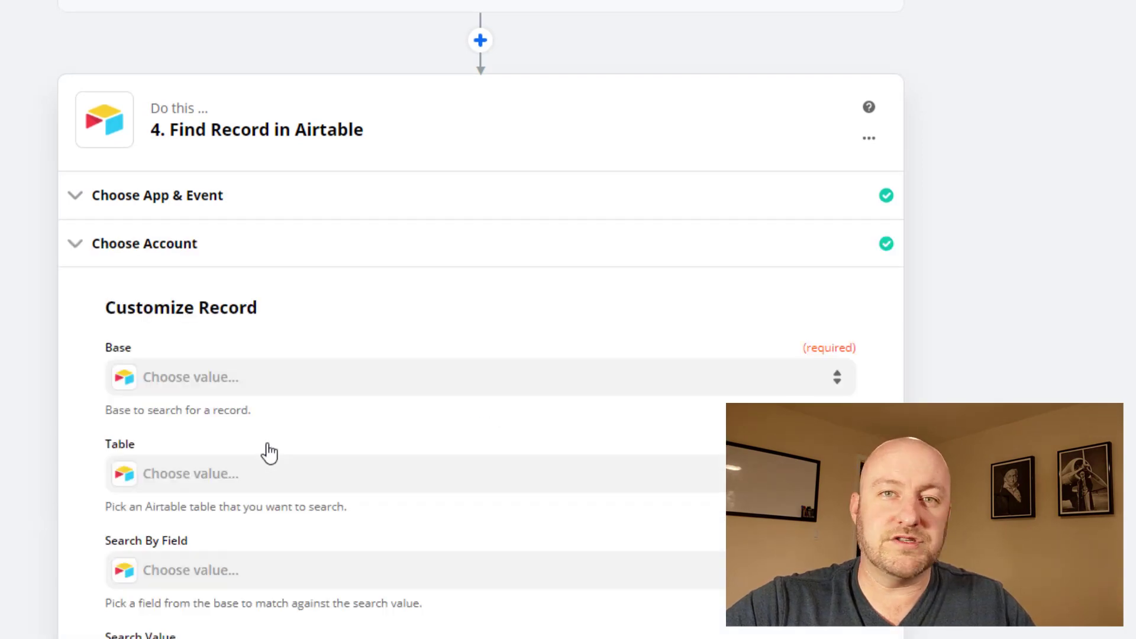
Step: Point the step at the Intake Example base's Companies table
{"action": "left_click", "coordinate": [230, 380]}
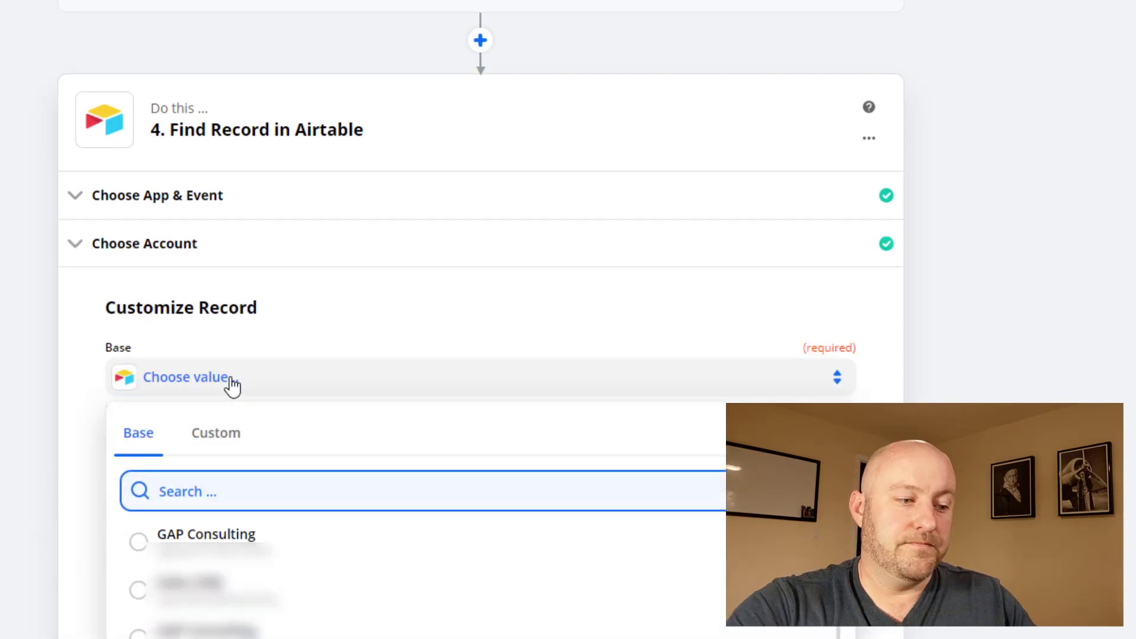
{"action": "type", "text": "intak"}
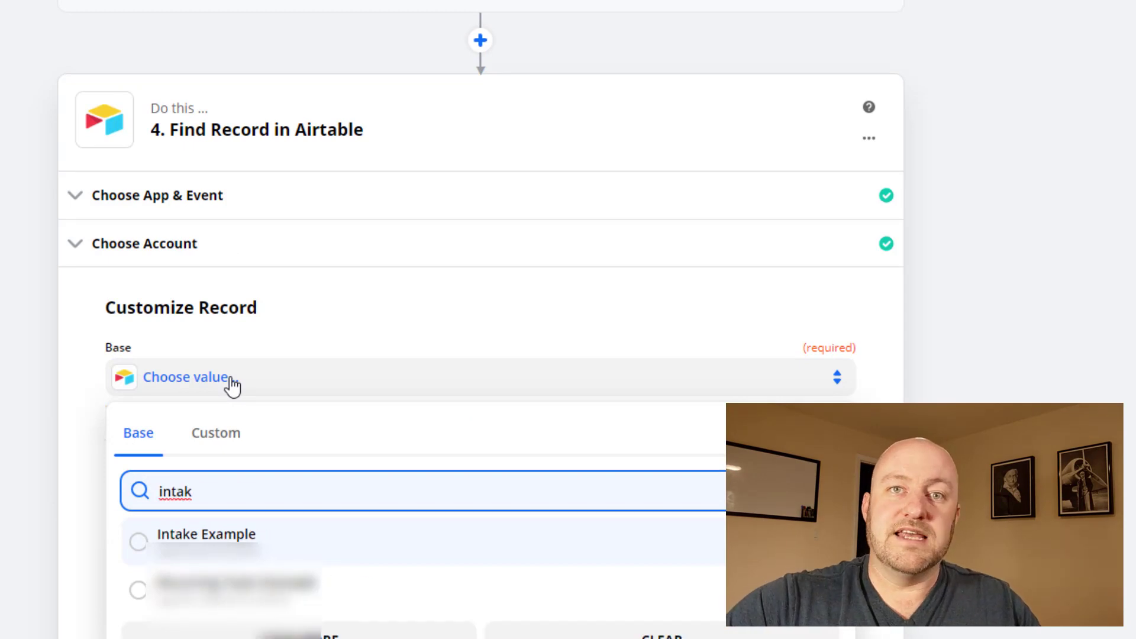
{"action": "left_click", "coordinate": [216, 553]}
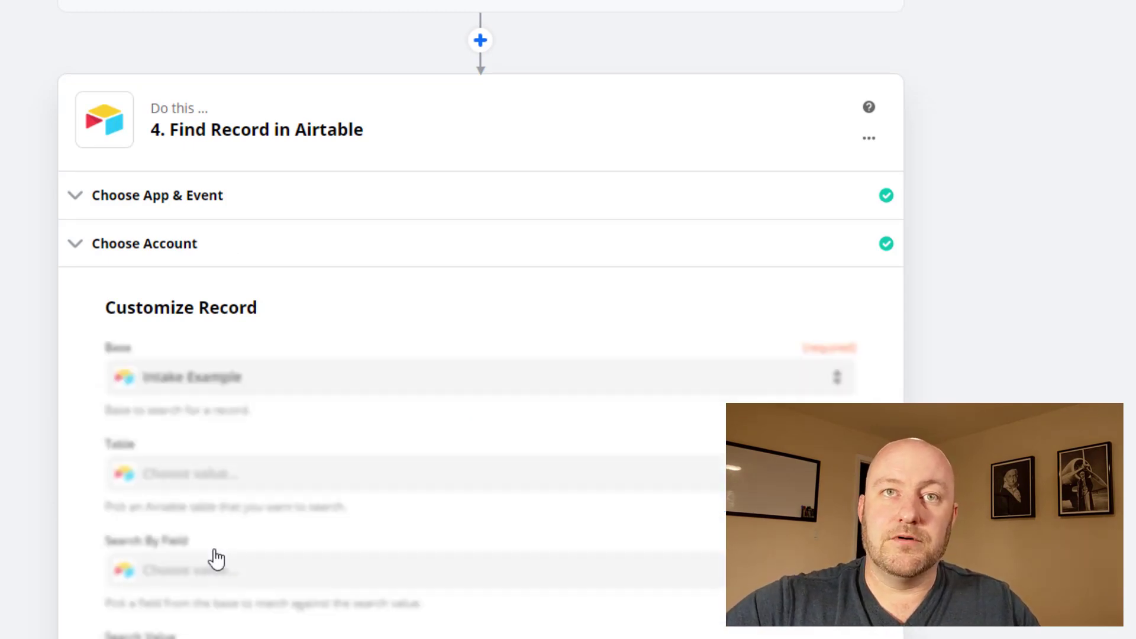
{"action": "left_click", "coordinate": [198, 476]}
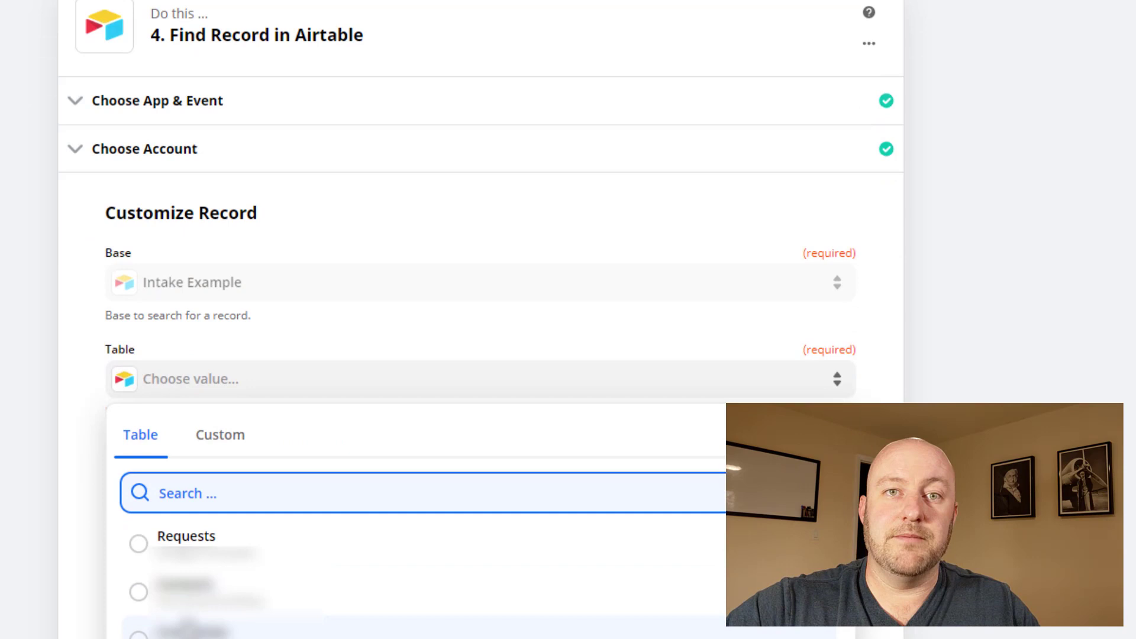
{"action": "left_click", "coordinate": [189, 631]}
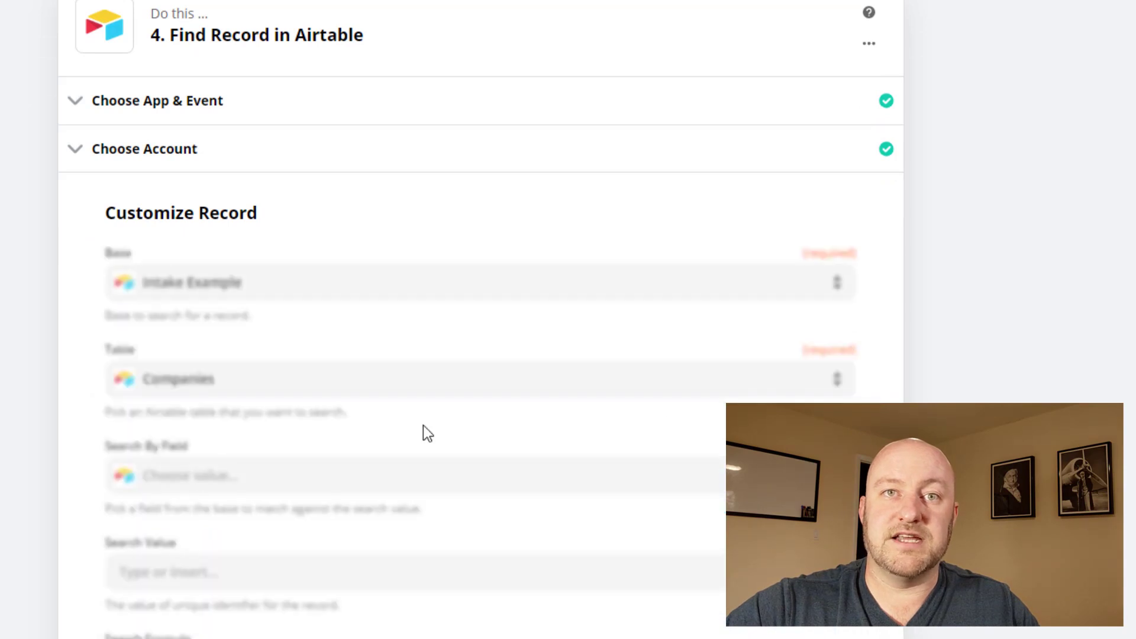
{"action": "left_click", "coordinate": [218, 488]}
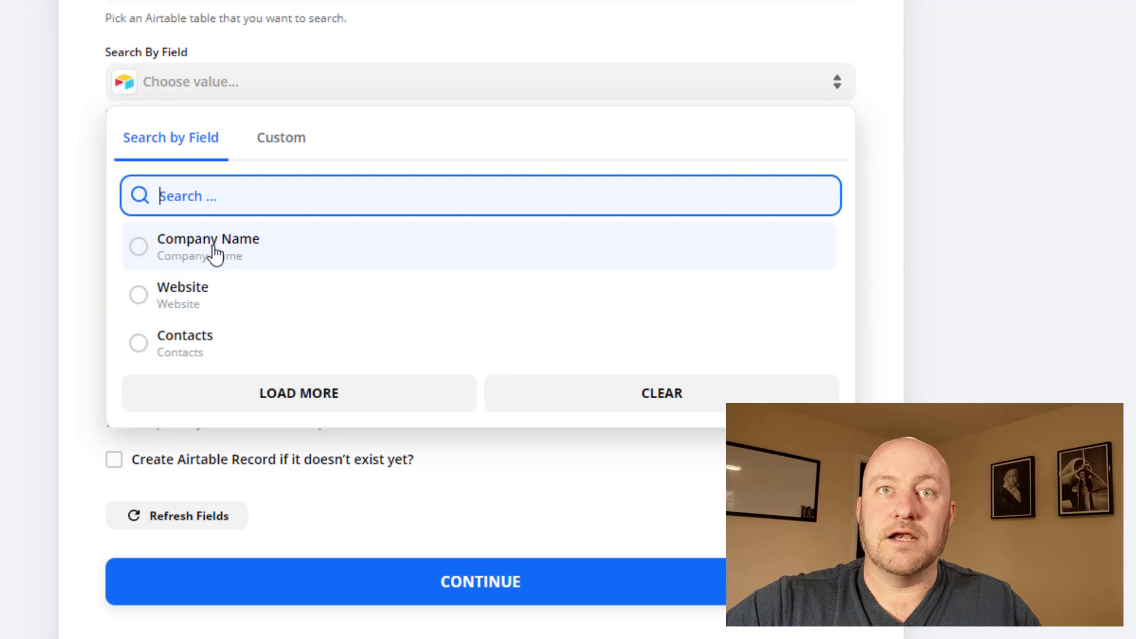
Step: Search Companies by Website using the trigger's Website, creating the company if none exists
{"action": "left_click", "coordinate": [213, 296]}
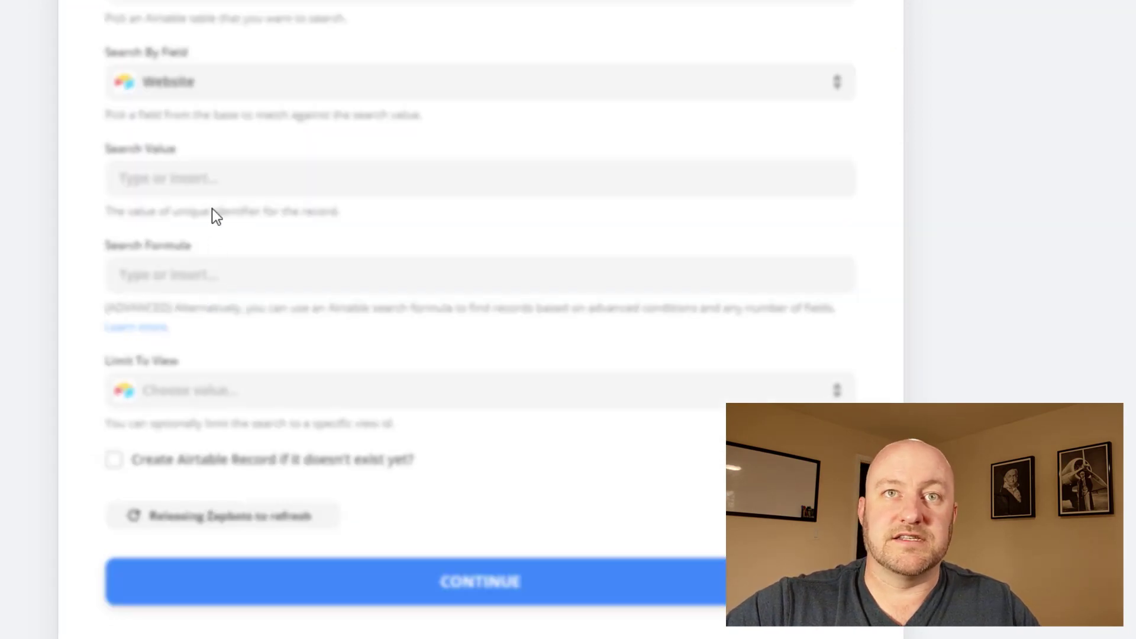
{"action": "left_click", "coordinate": [226, 178]}
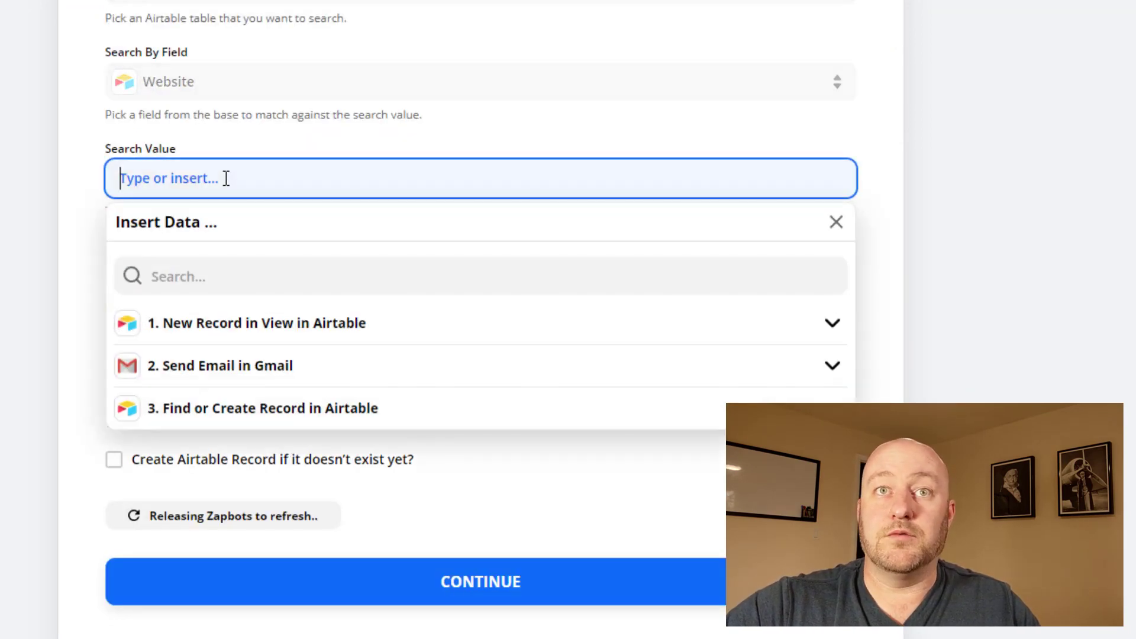
{"action": "left_click", "coordinate": [216, 332]}
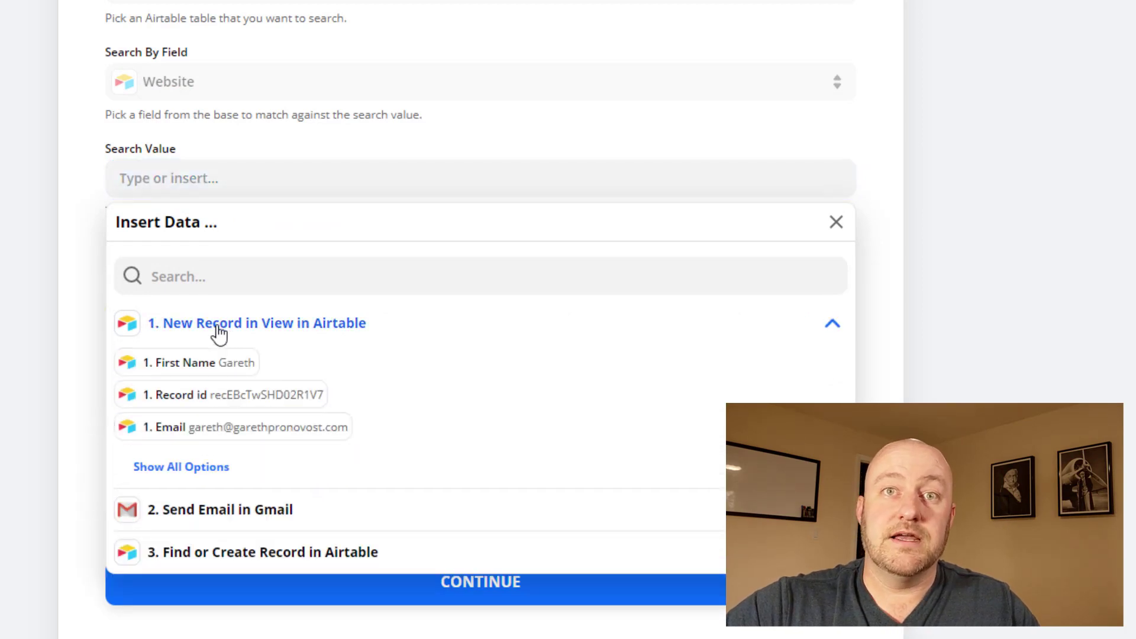
{"action": "left_click", "coordinate": [179, 471]}
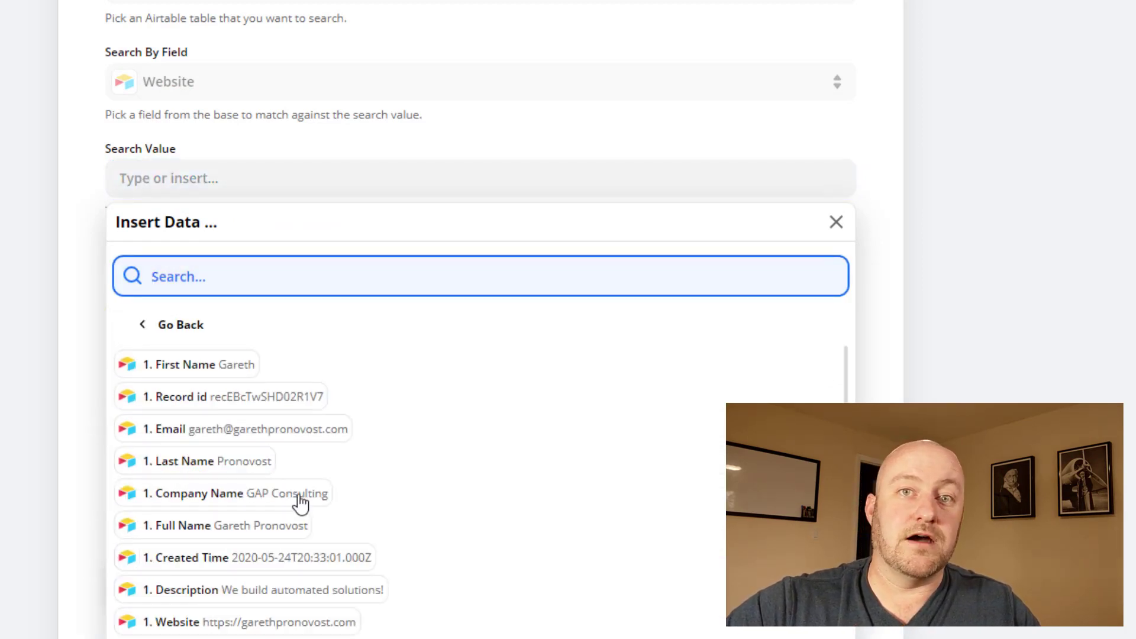
{"action": "left_click", "coordinate": [245, 622]}
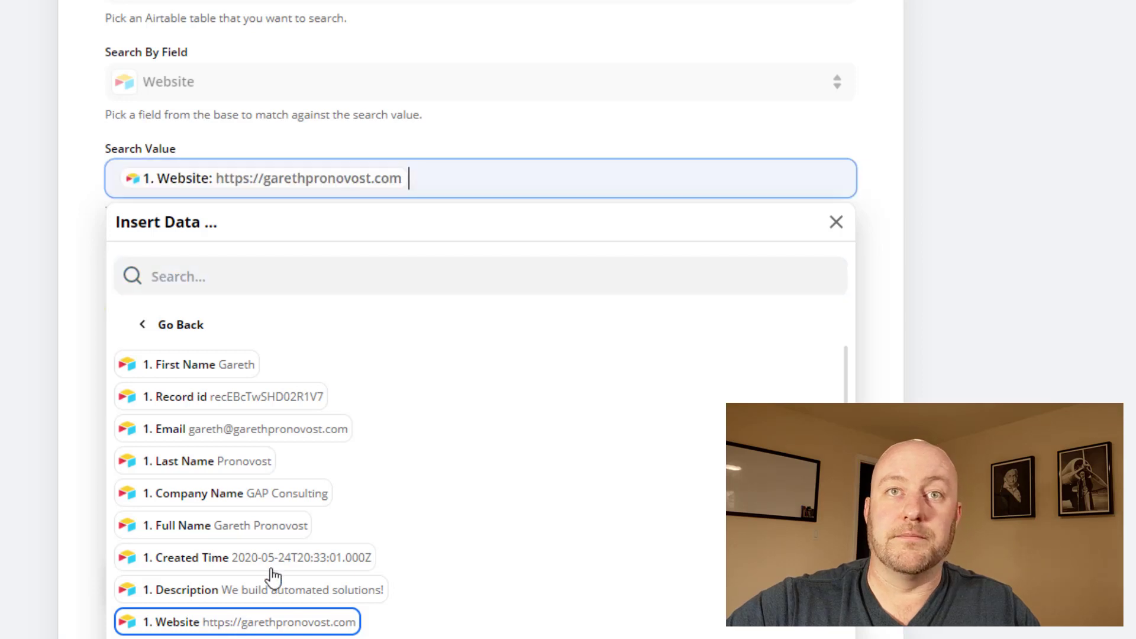
{"action": "left_click", "coordinate": [1049, 293]}
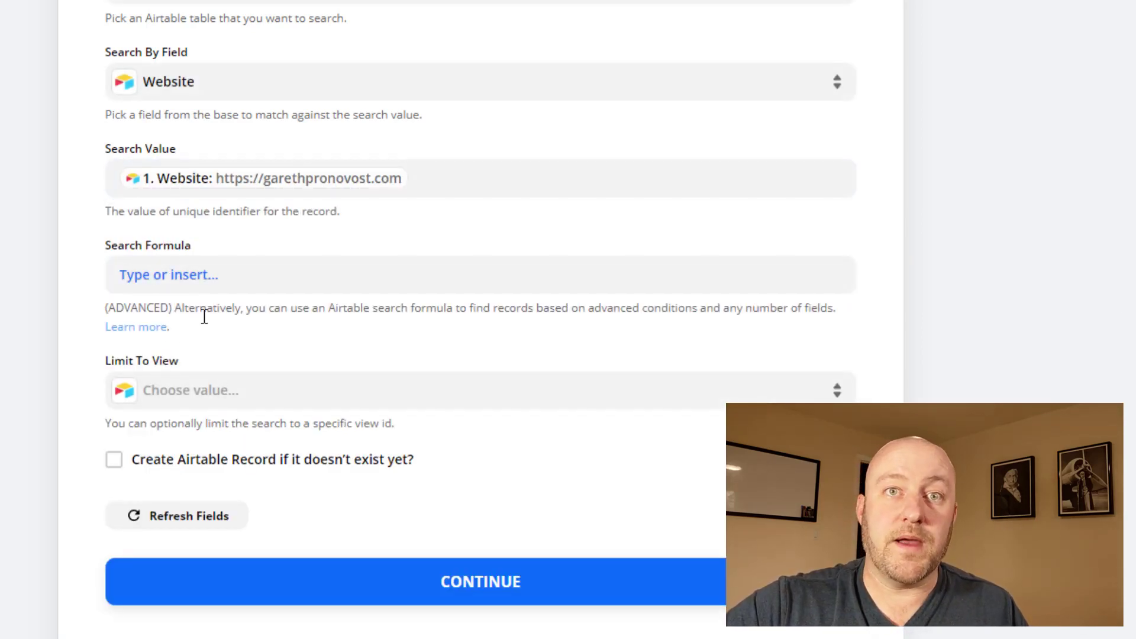
{"action": "left_click", "coordinate": [187, 473]}
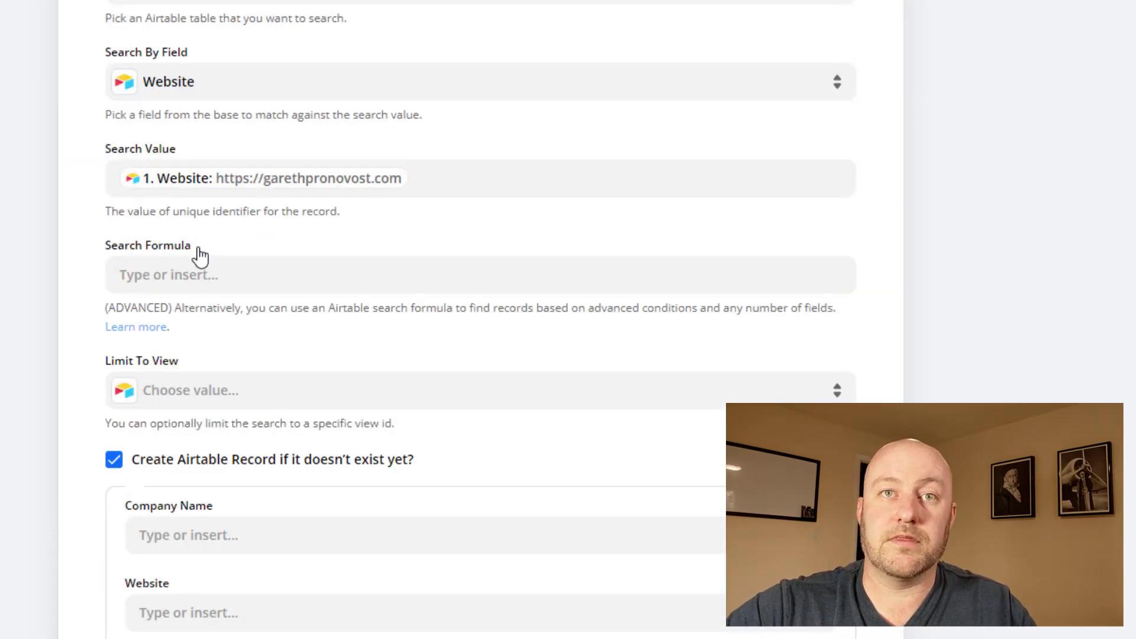
Step: Map Company Name and Website from the trigger record's fields
{"action": "scroll", "coordinate": [198, 253], "scroll_direction": "down", "scroll_amount": 7}
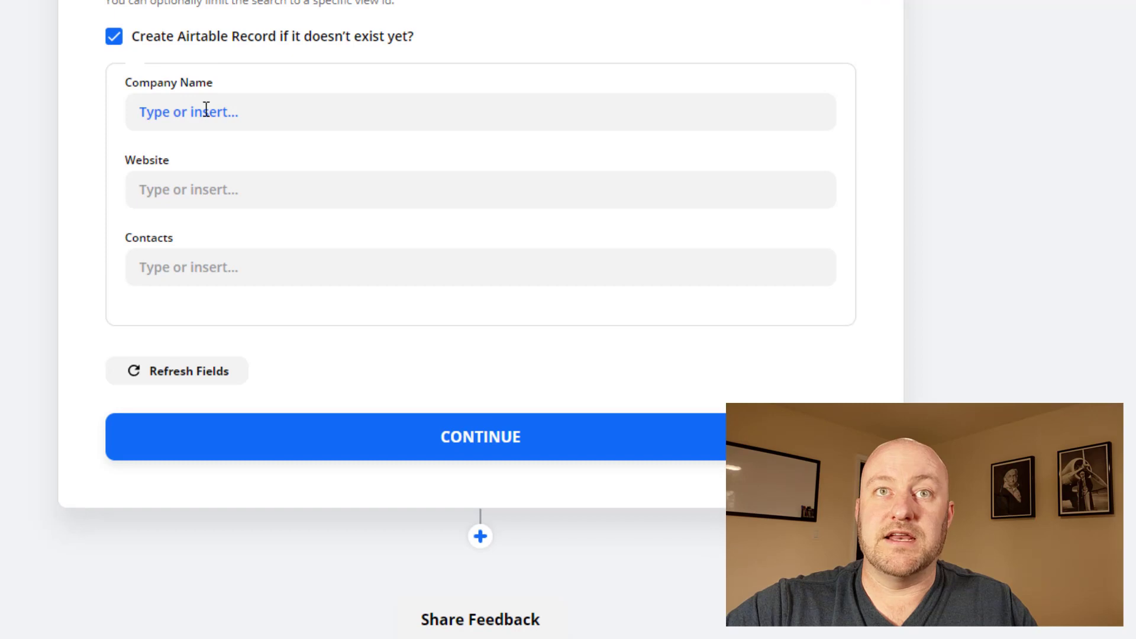
{"action": "left_click", "coordinate": [208, 111]}
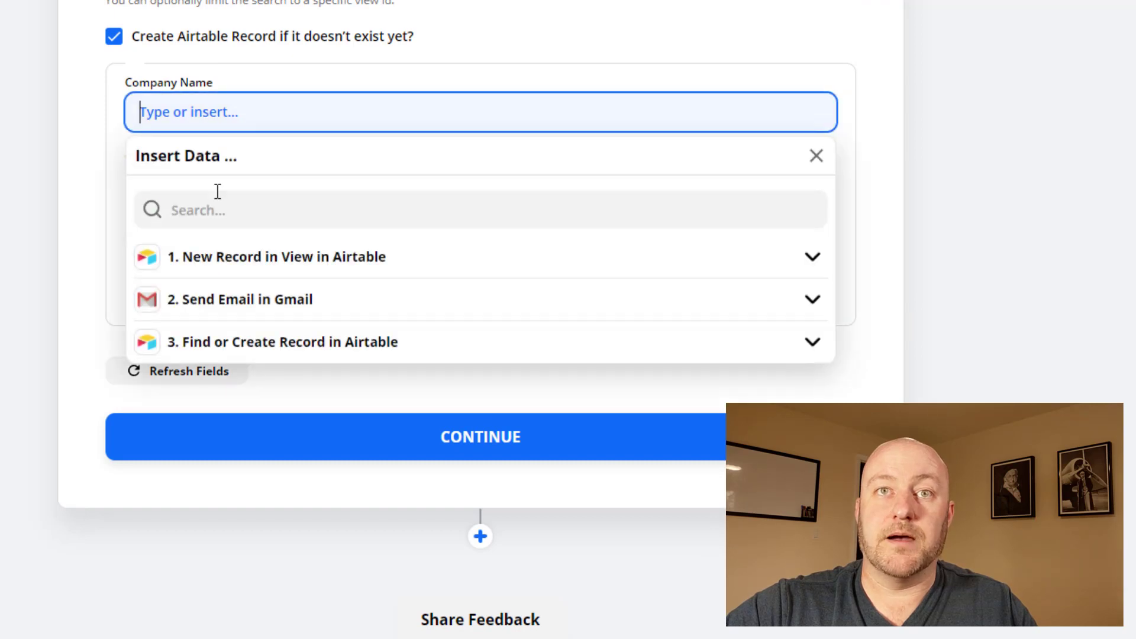
{"action": "left_click", "coordinate": [217, 261]}
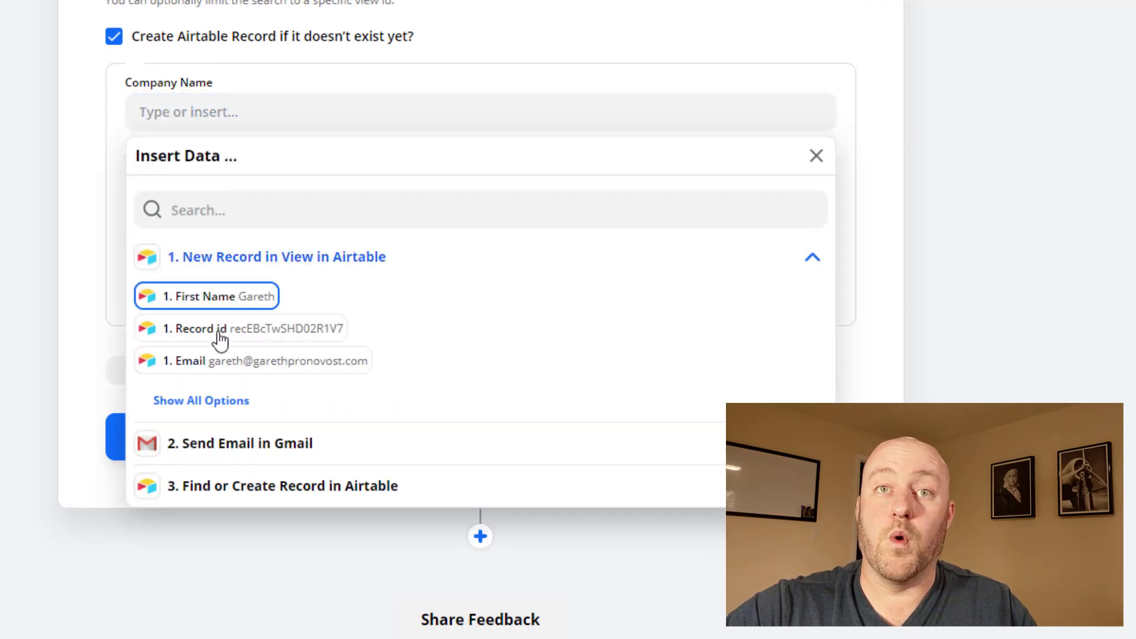
{"action": "left_click", "coordinate": [214, 399]}
{"action": "left_click", "coordinate": [290, 426]}
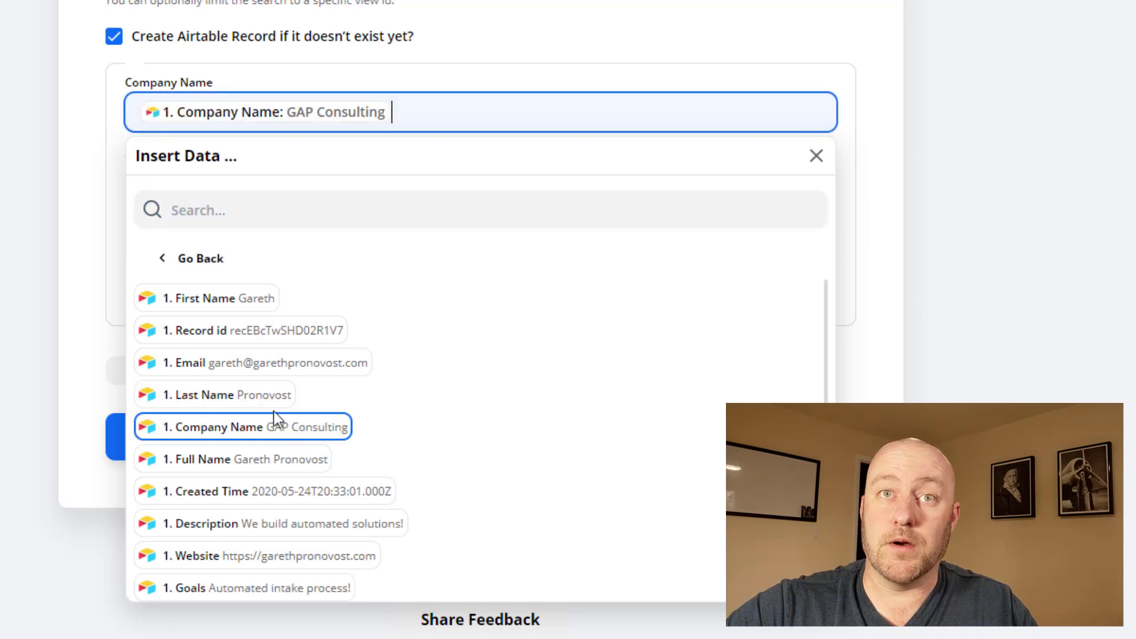
{"action": "left_click", "coordinate": [133, 301]}
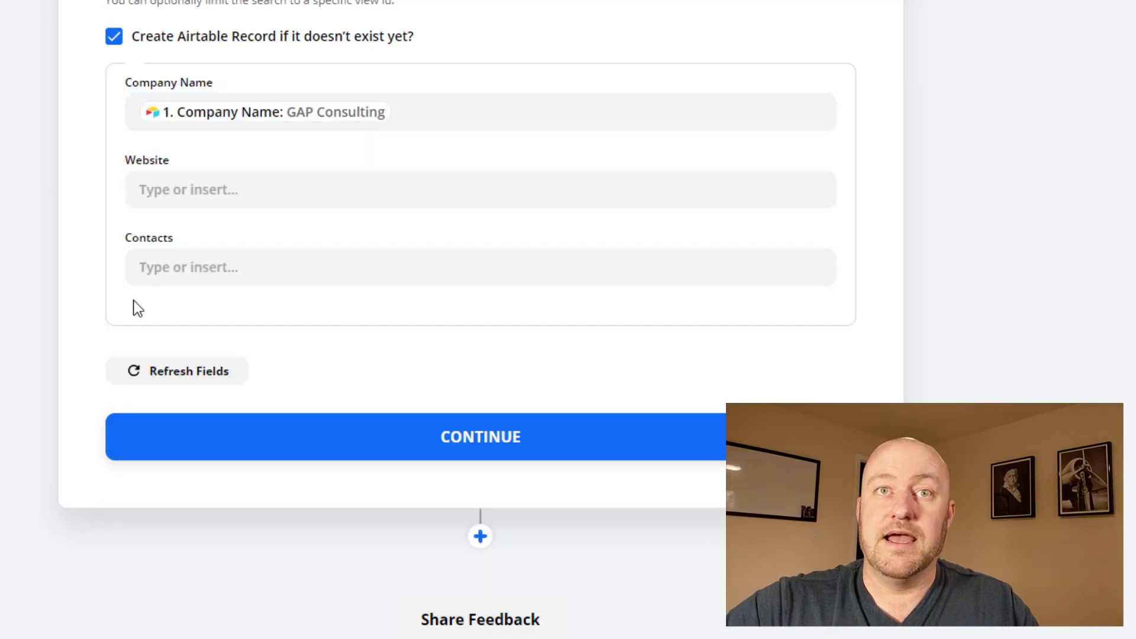
{"action": "left_click", "coordinate": [193, 188]}
{"action": "left_click", "coordinate": [212, 349]}
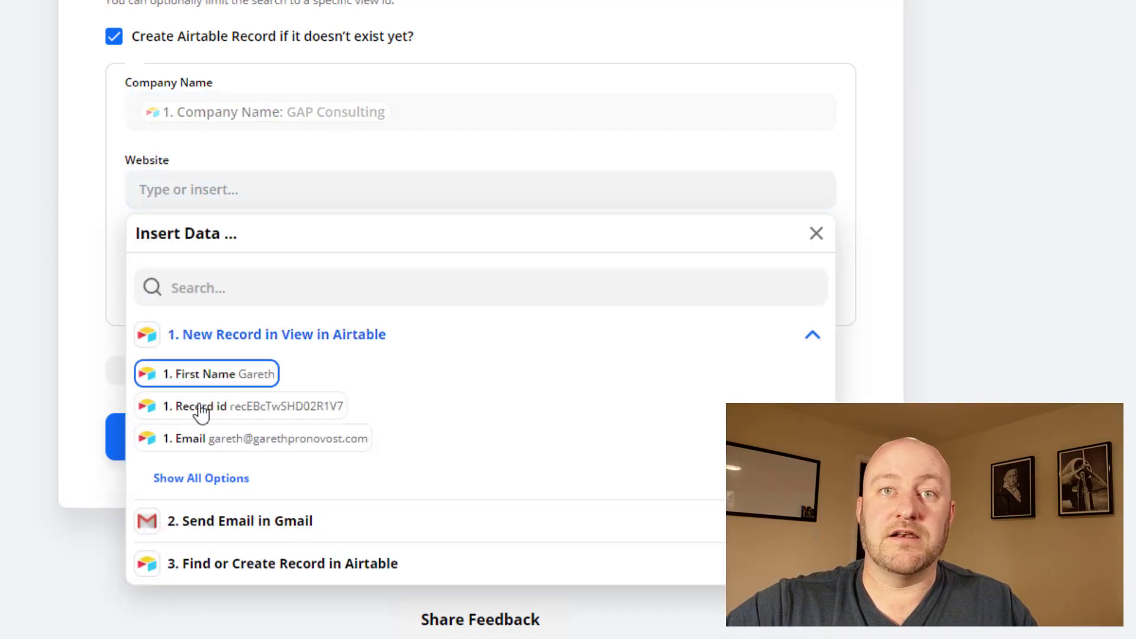
{"action": "left_click", "coordinate": [208, 477]}
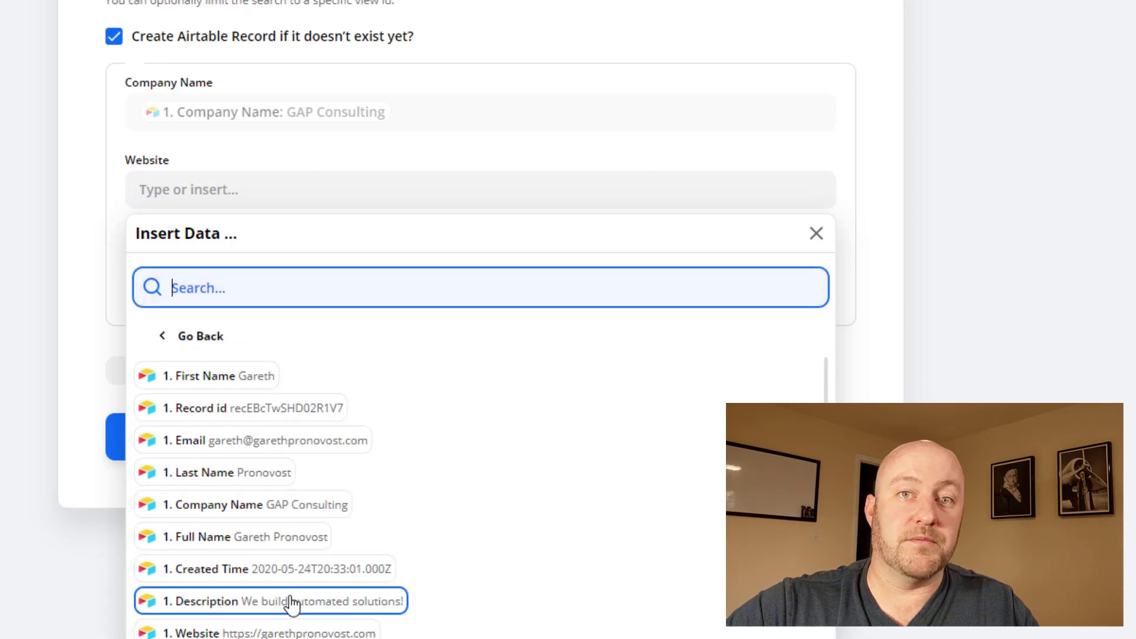
{"action": "scroll", "coordinate": [285, 599], "scroll_direction": "down", "scroll_amount": 2}
{"action": "left_click", "coordinate": [314, 534]}
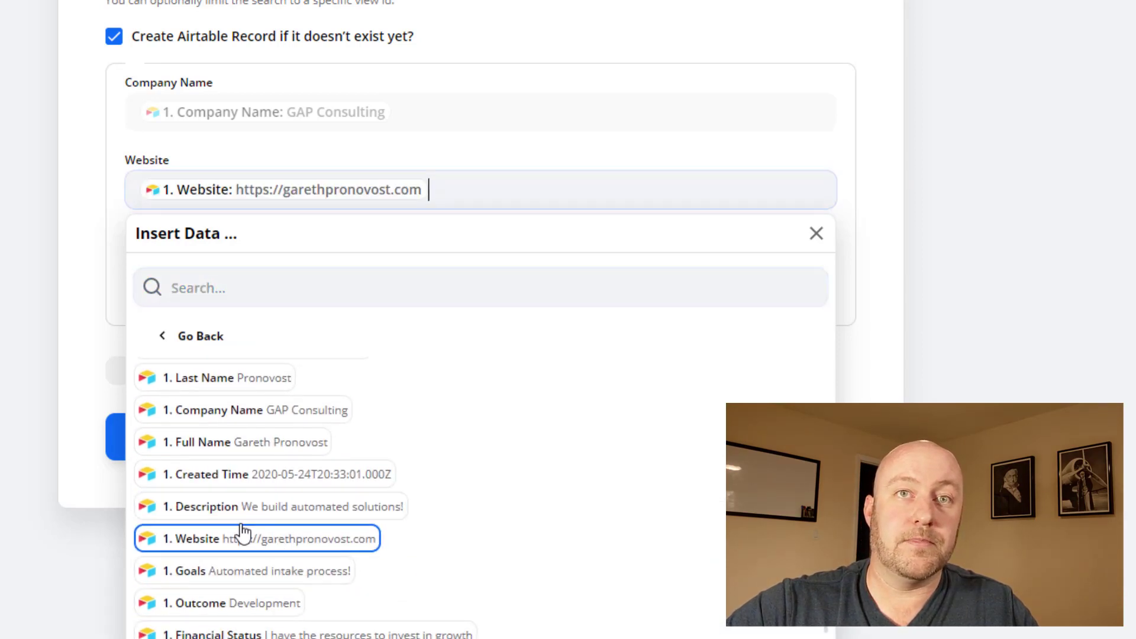
{"action": "left_click", "coordinate": [71, 196]}
Step: Fill Contacts with step 3's record ID, continue, and test the company step
{"action": "left_click", "coordinate": [193, 266]}
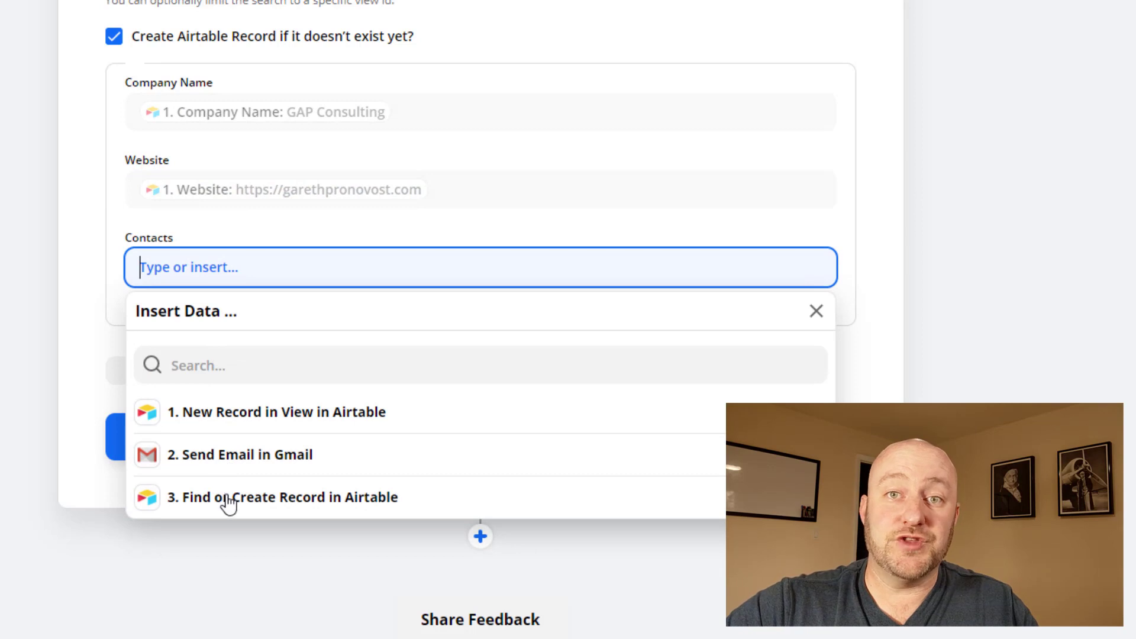
{"action": "left_click", "coordinate": [226, 500]}
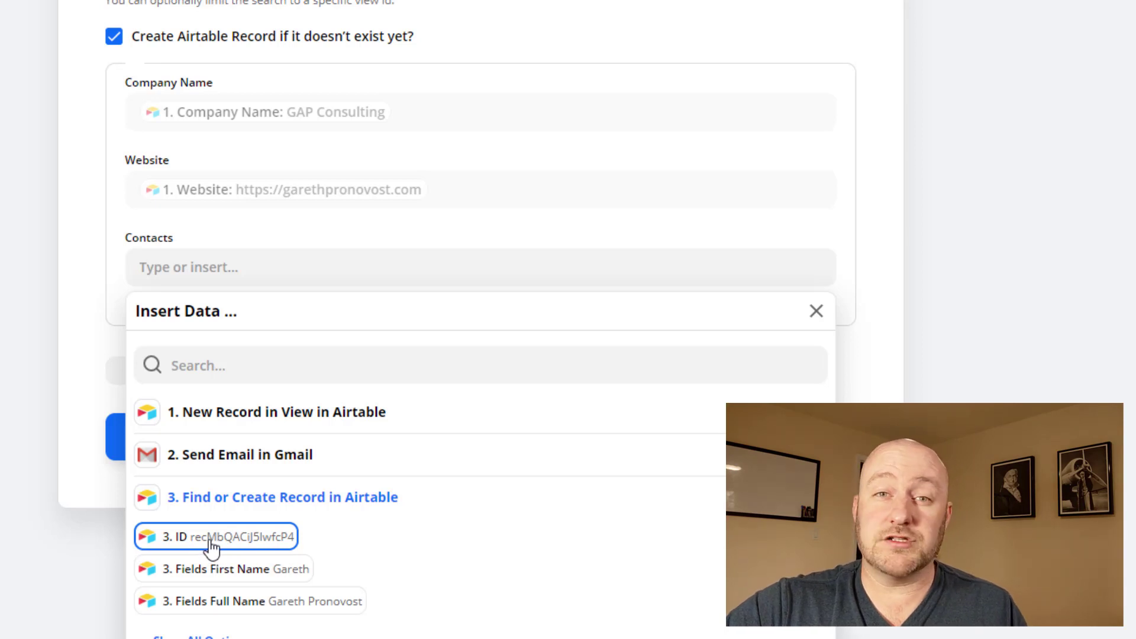
{"action": "left_click", "coordinate": [212, 547]}
{"action": "left_click", "coordinate": [58, 341]}
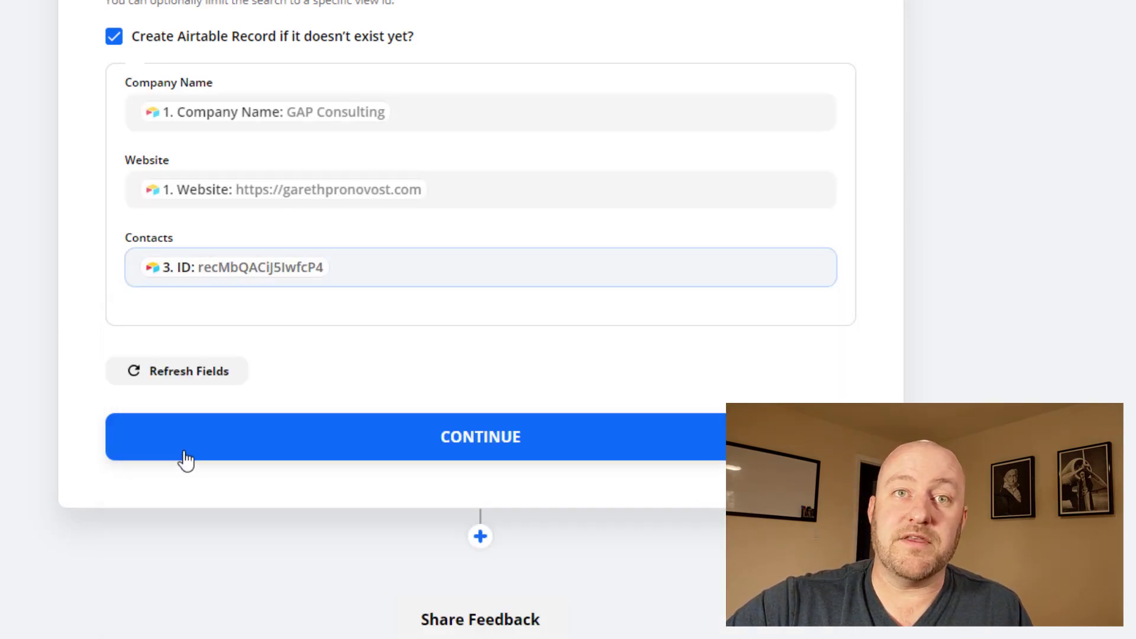
{"action": "left_click", "coordinate": [204, 446]}
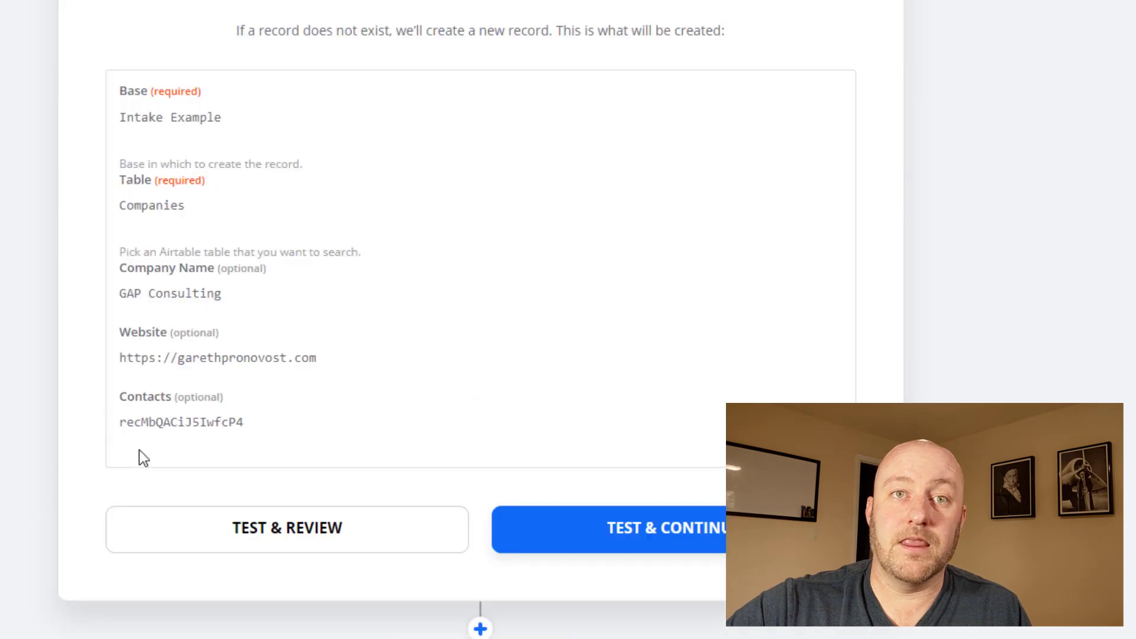
{"action": "left_click", "coordinate": [185, 534]}
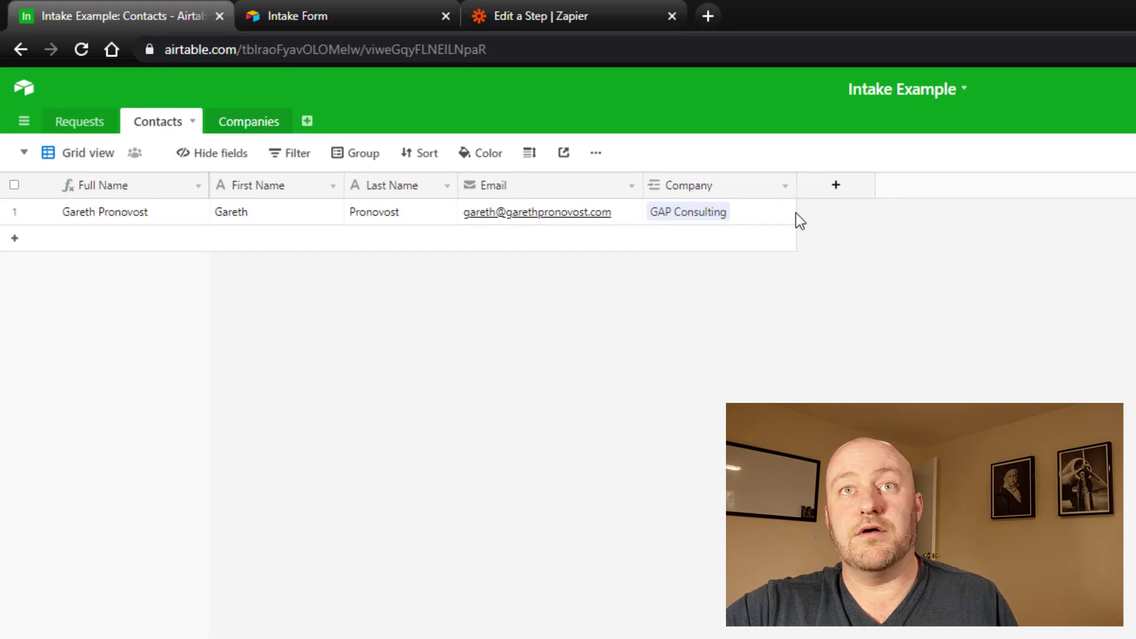
Step: Inspect the new contact and its linked GAP Consulting company in Contacts and Companies
{"action": "left_click", "coordinate": [151, 210]}
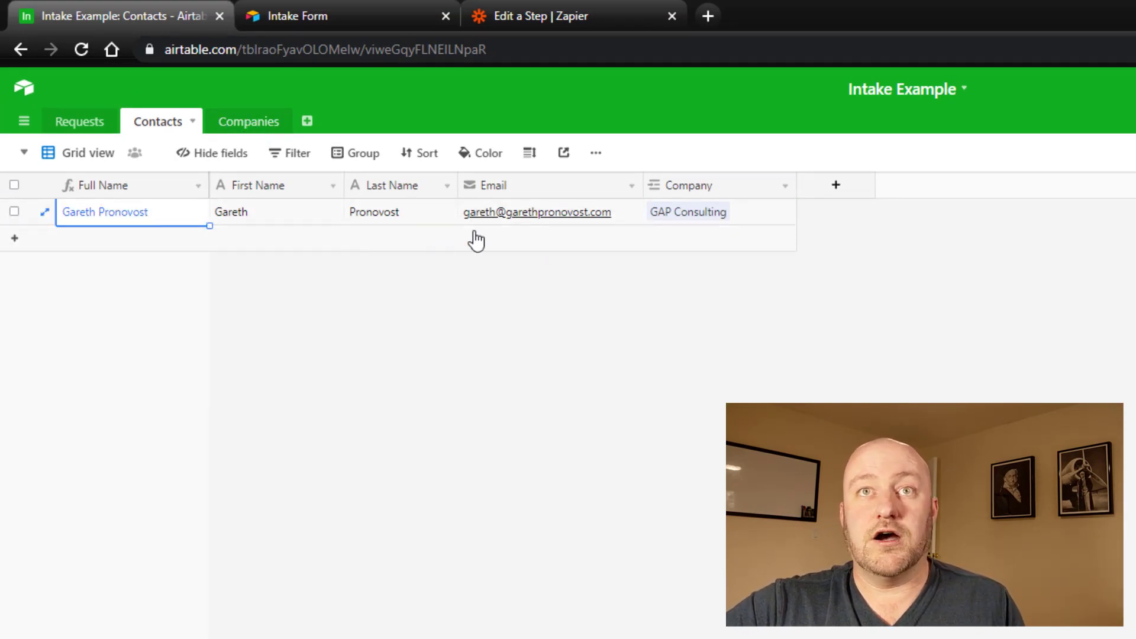
{"action": "left_click", "coordinate": [707, 223]}
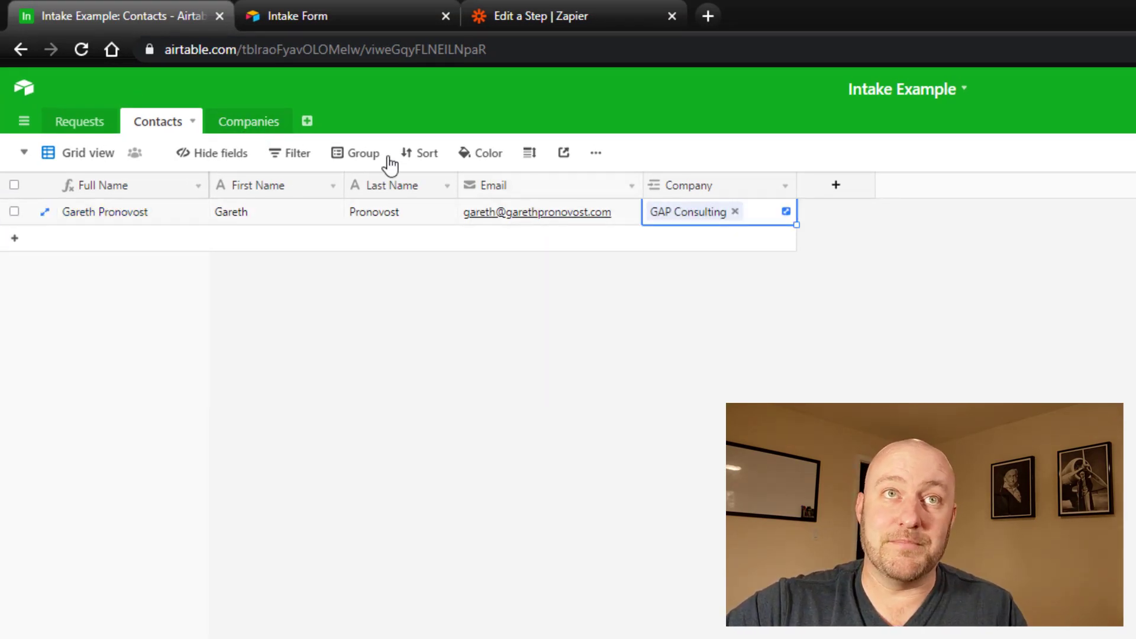
{"action": "left_click", "coordinate": [255, 127]}
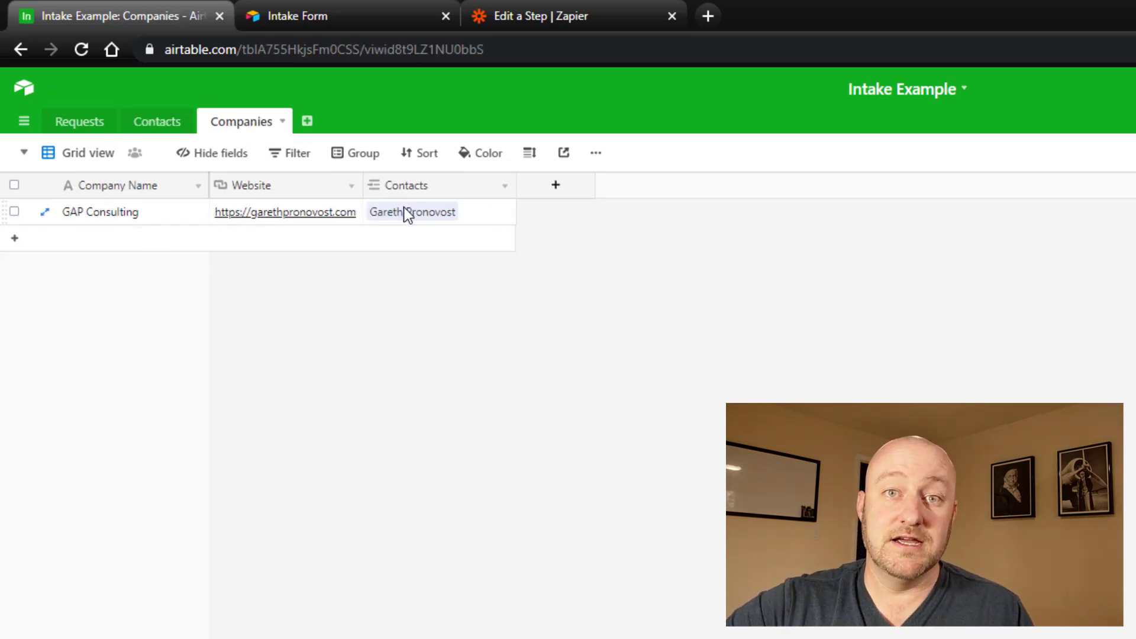
{"action": "left_click", "coordinate": [157, 126]}
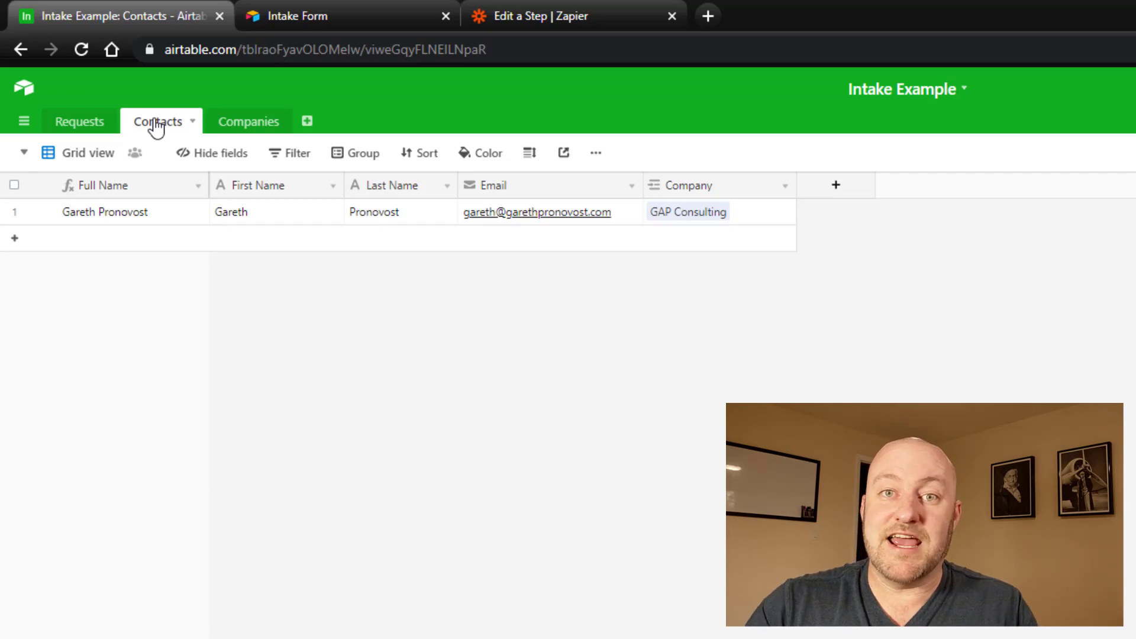
Step: Switch to the Requests table and view the request's Outcome options
{"action": "left_click", "coordinate": [83, 126]}
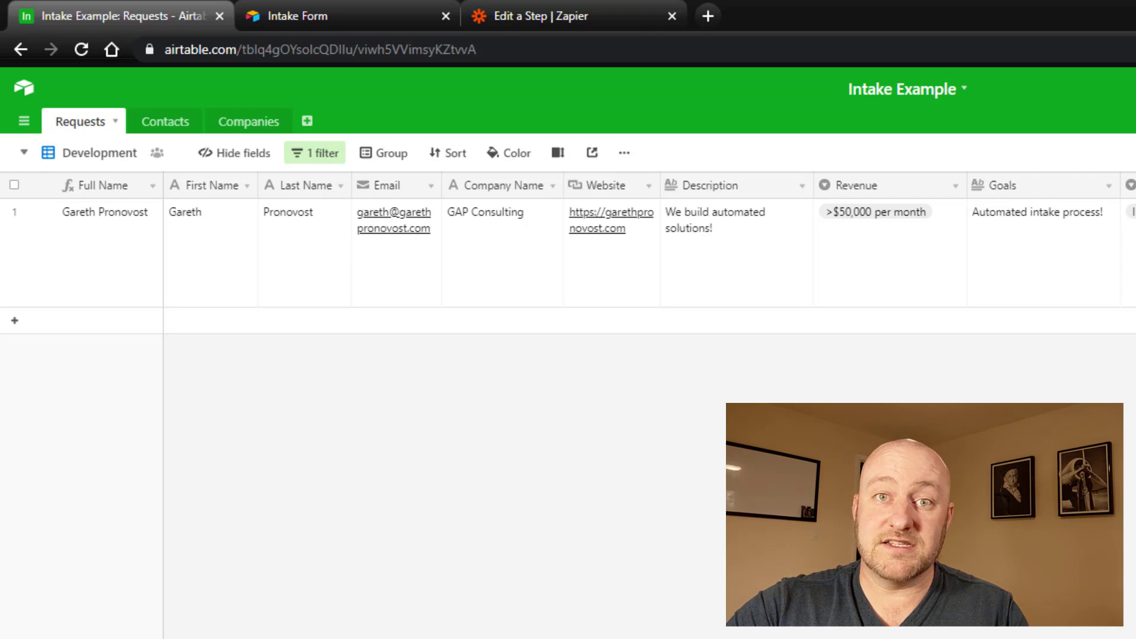
{"action": "left_click", "coordinate": [1135, 259]}
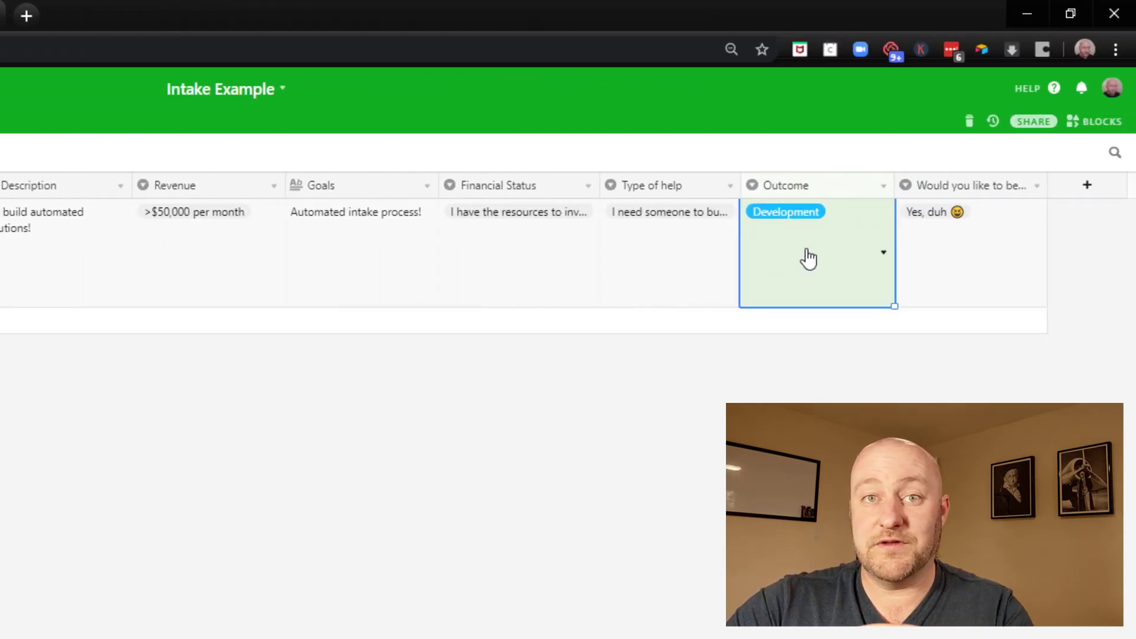
{"action": "left_click", "coordinate": [807, 257]}
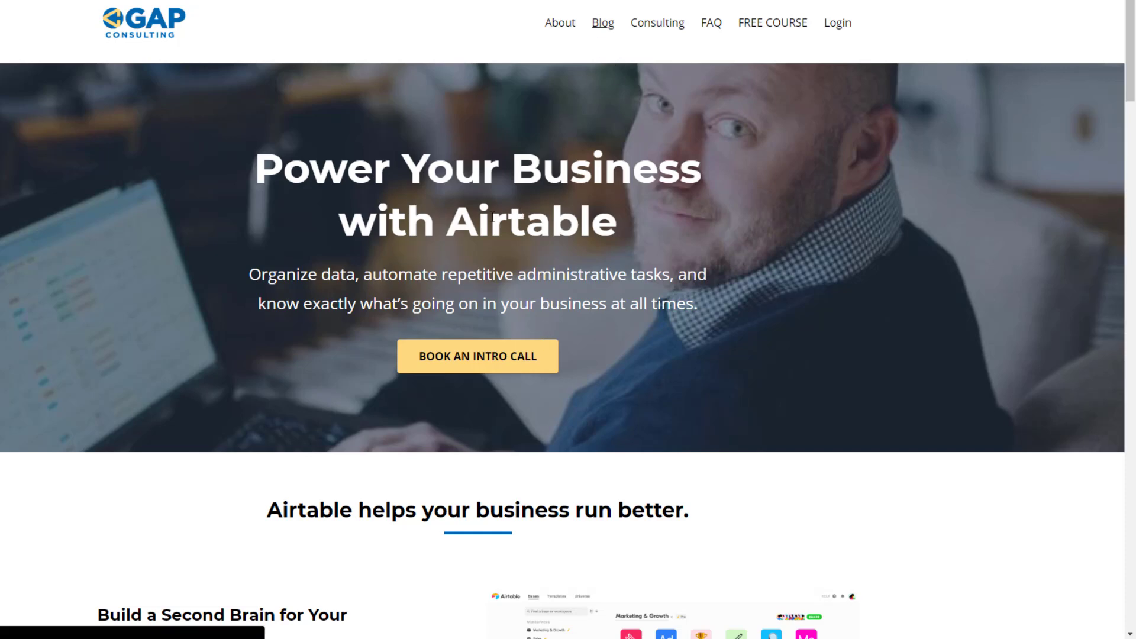
Step: Browse the Search Formula blog article and the free course page
{"action": "scroll", "coordinate": [485, 258], "scroll_direction": "down", "scroll_amount": 7}
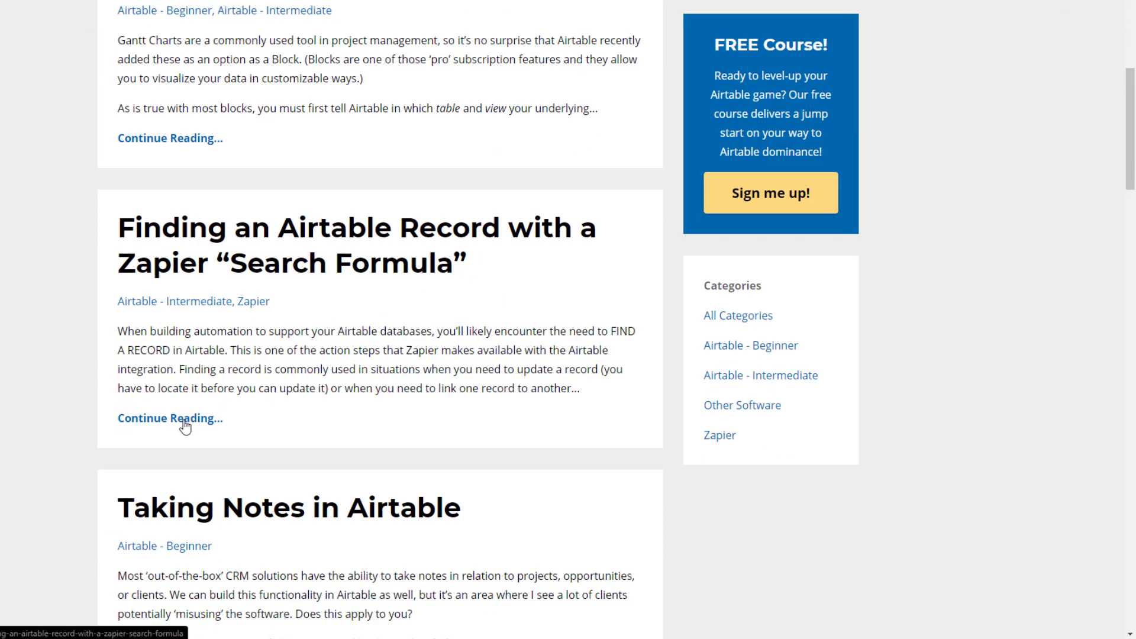
{"action": "left_click", "coordinate": [185, 421]}
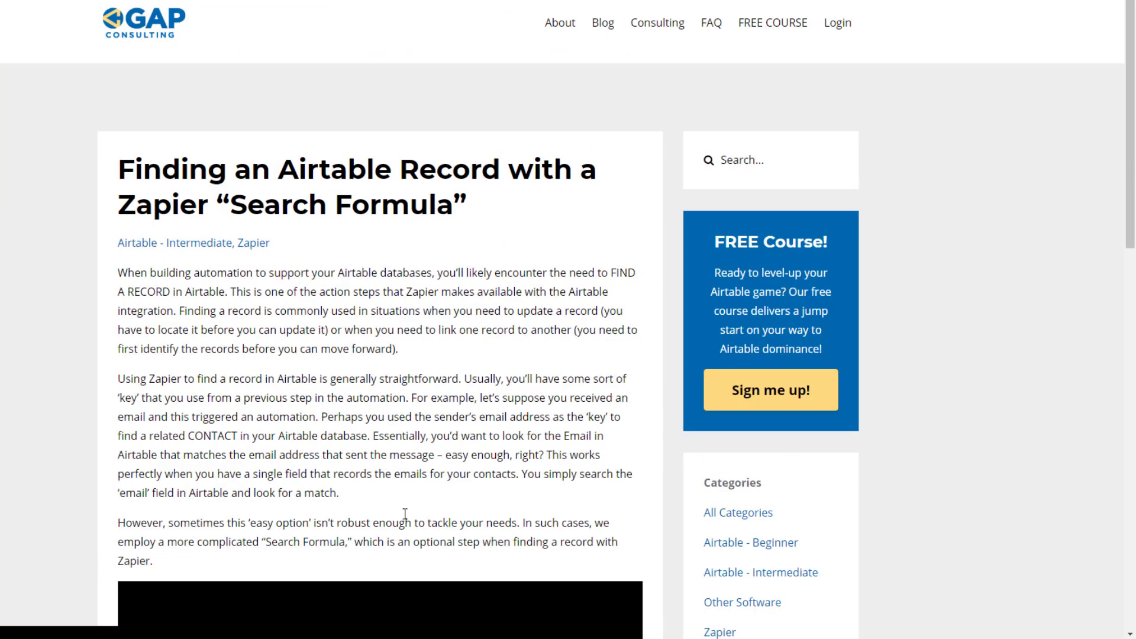
{"action": "left_click", "coordinate": [771, 24]}
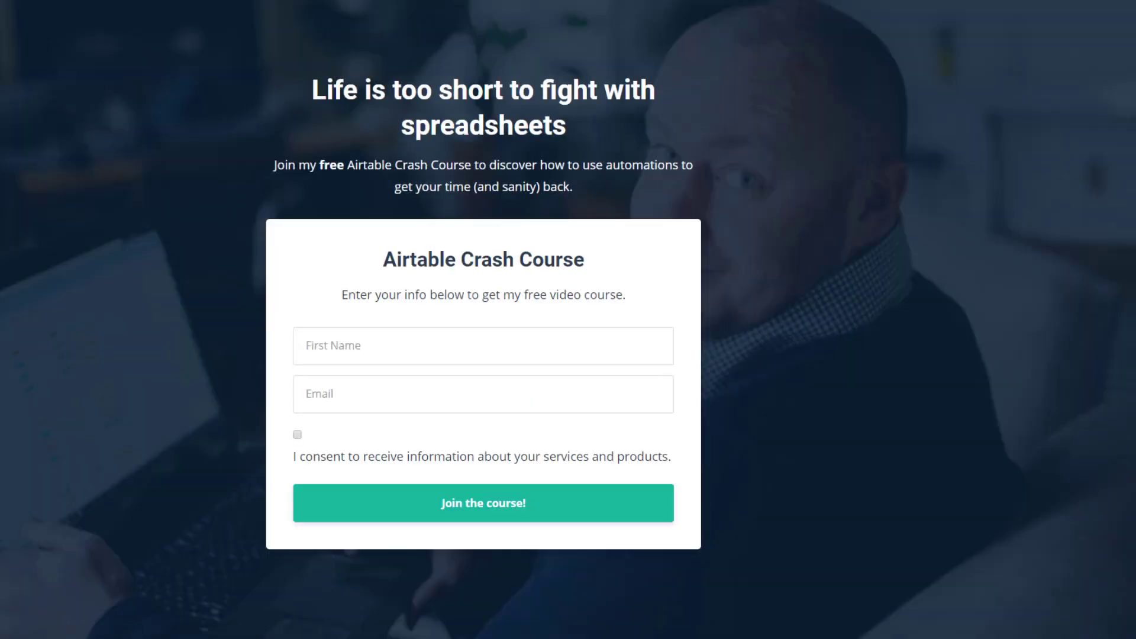
{"action": "key", "text": "alt+Left"}
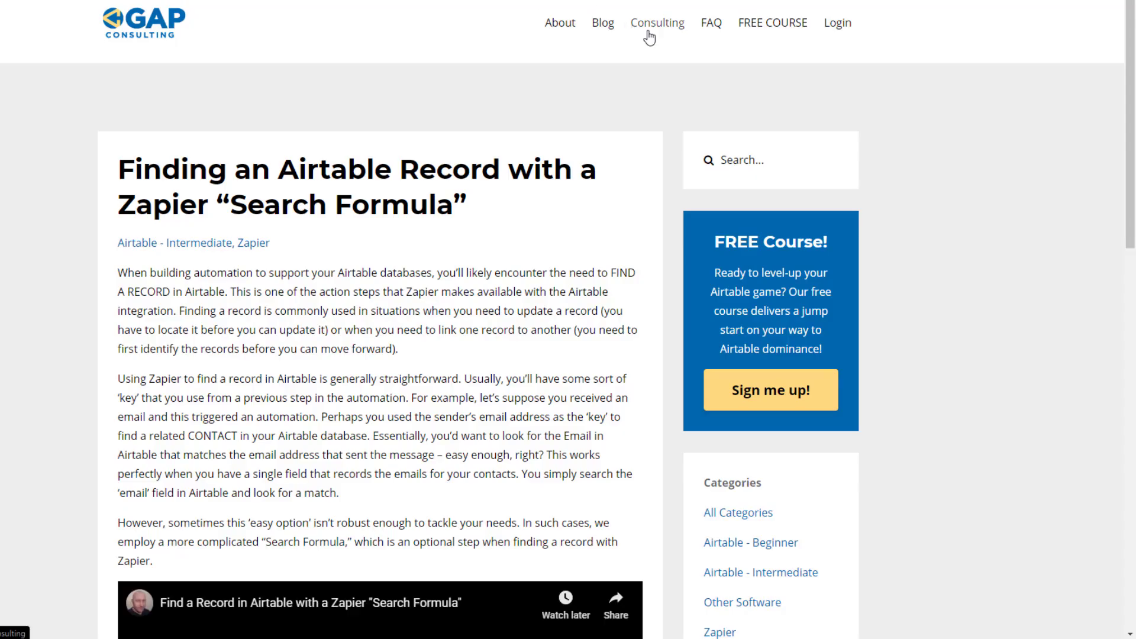
Step: Book an intro call from Consulting, choosing Thursday, December 5, 2019
{"action": "left_click", "coordinate": [649, 34]}
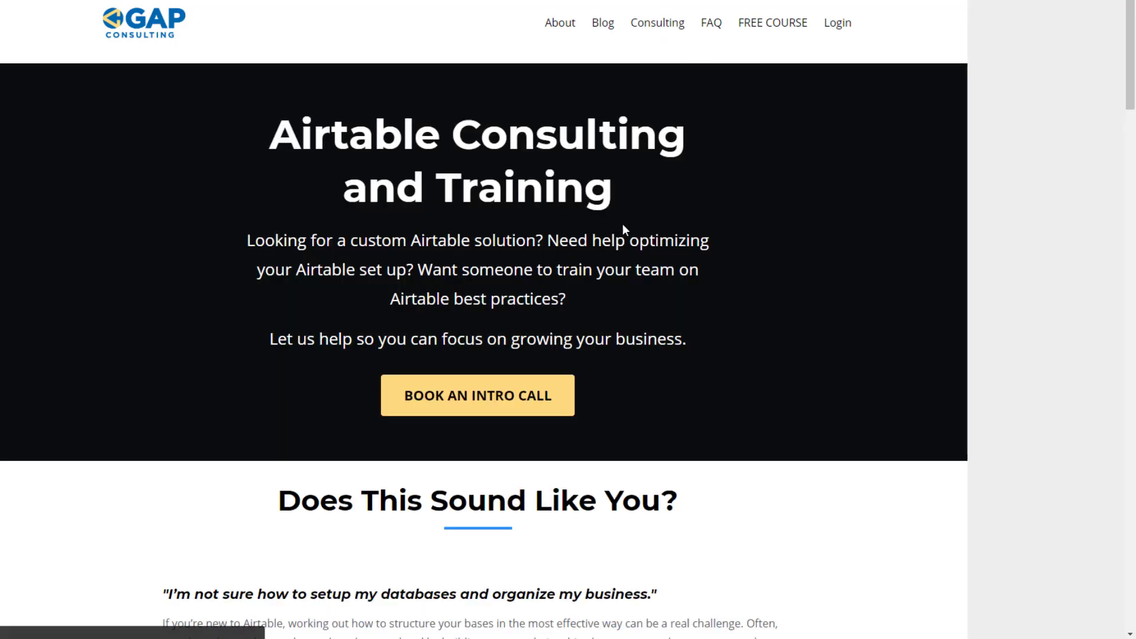
{"action": "left_click", "coordinate": [480, 400]}
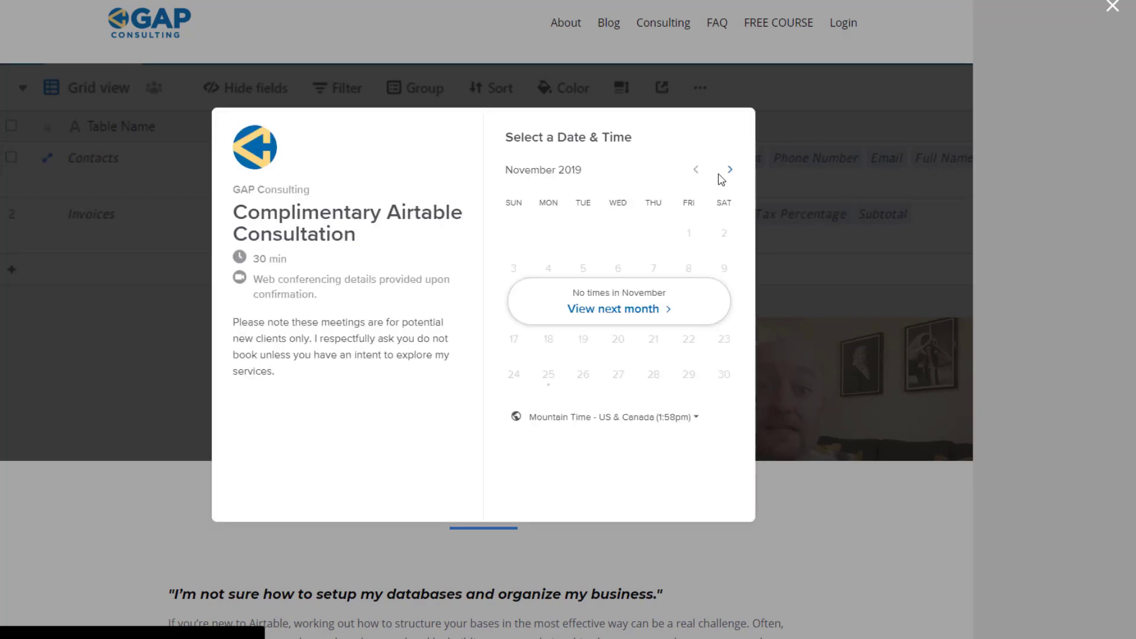
{"action": "left_click", "coordinate": [730, 169]}
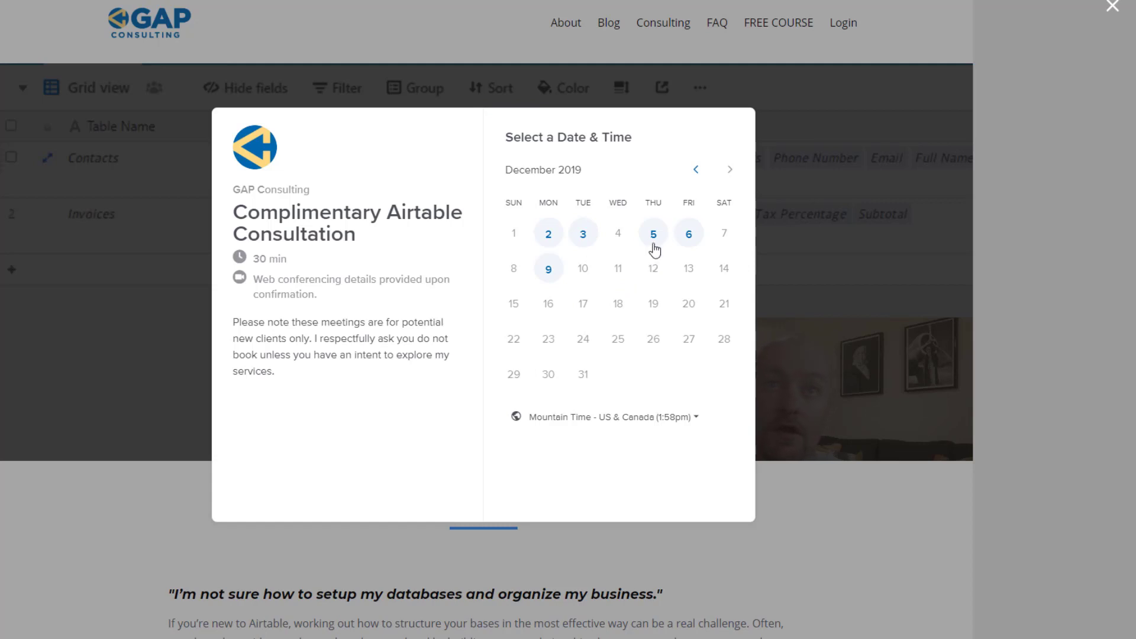
{"action": "left_click", "coordinate": [653, 243]}
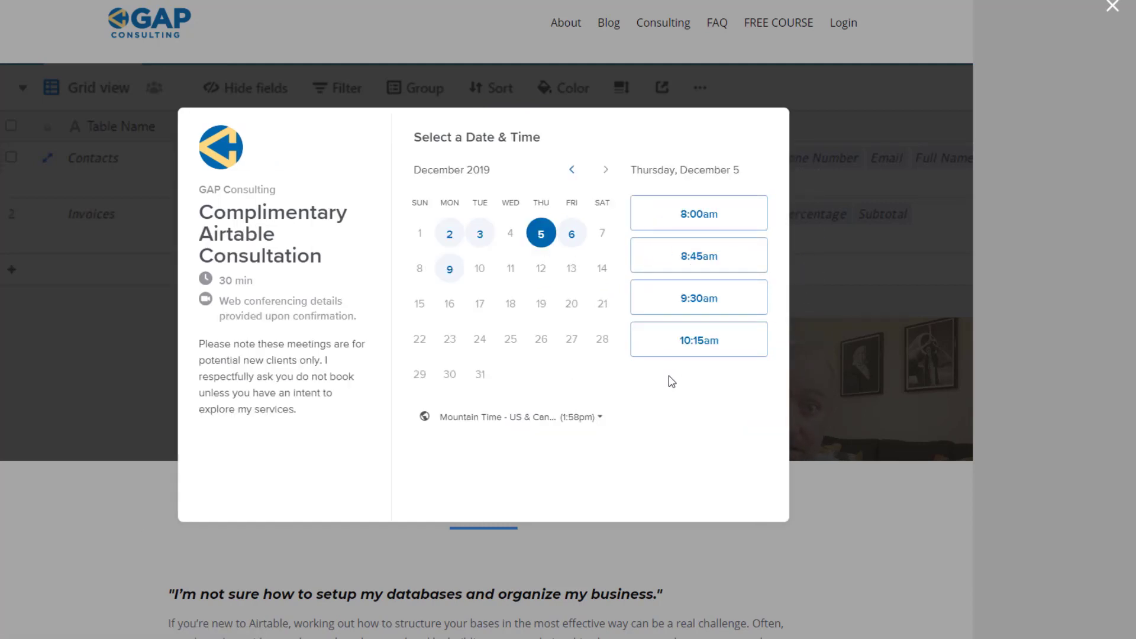